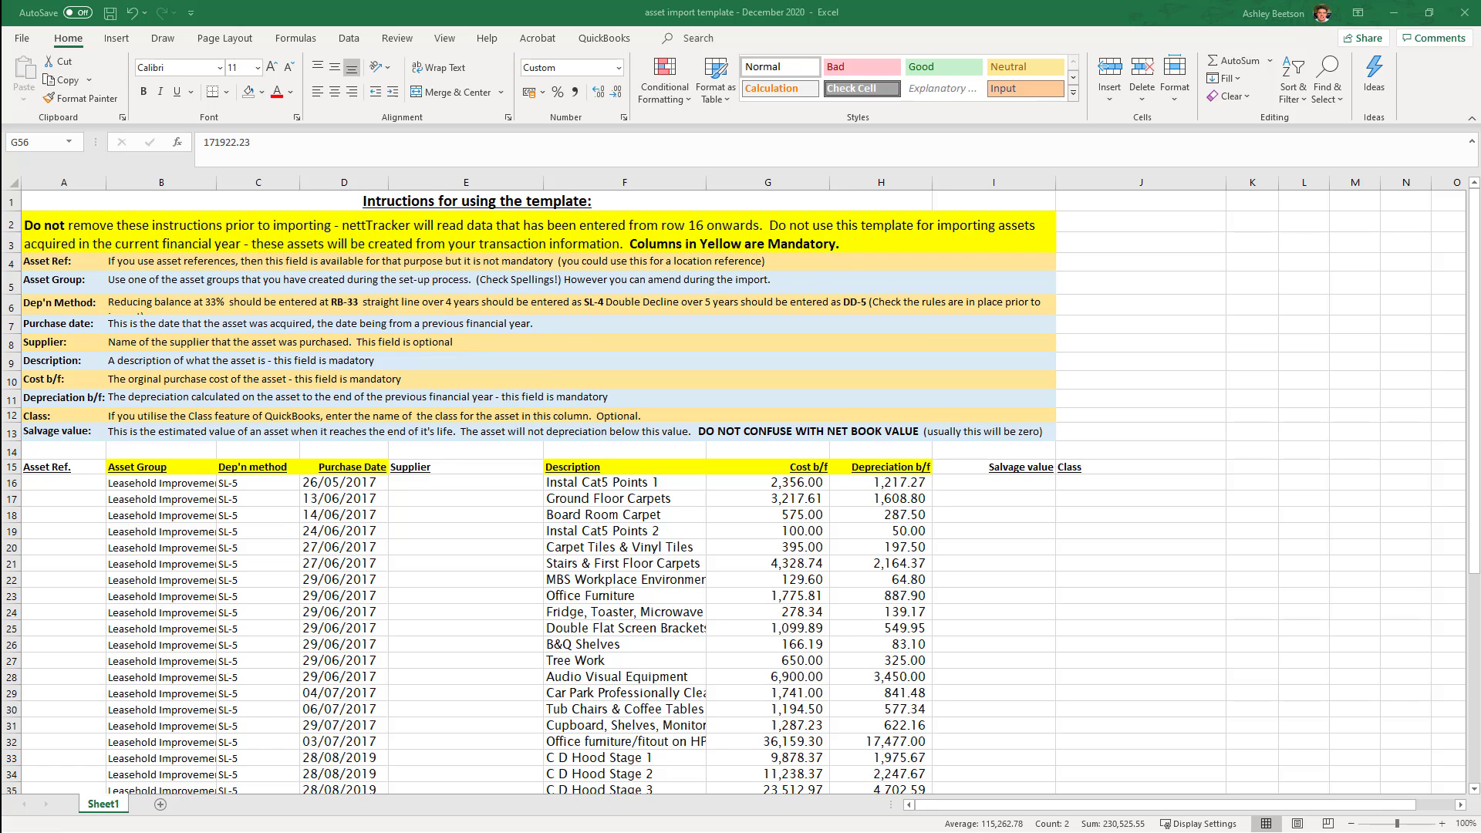
# Step: Clear the cost, depreciation and net value totals in cells G56:H57 below the asset list
pyautogui.scroll(-7, 740, 494)
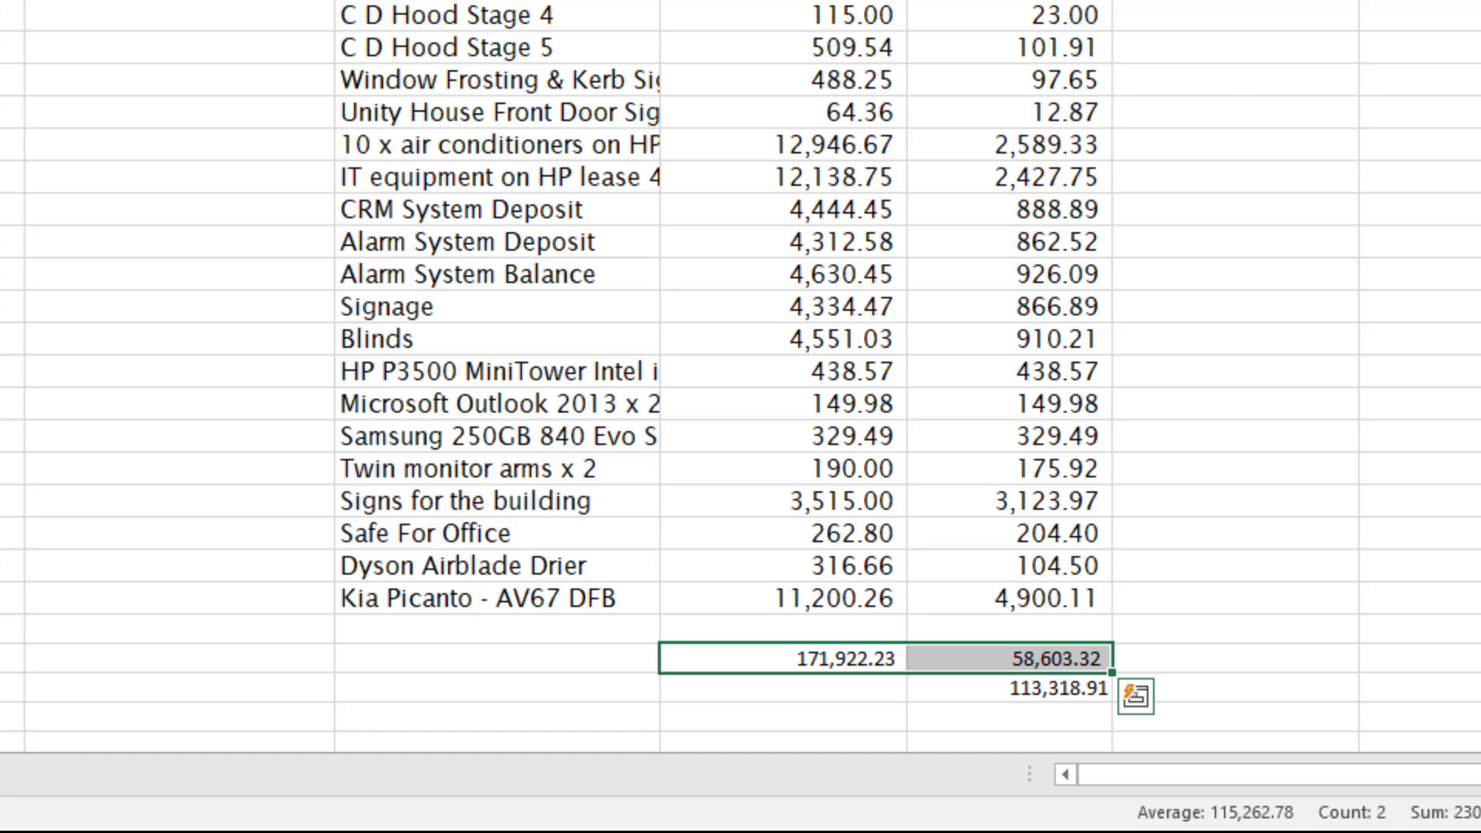
pyautogui.click(1008, 688)
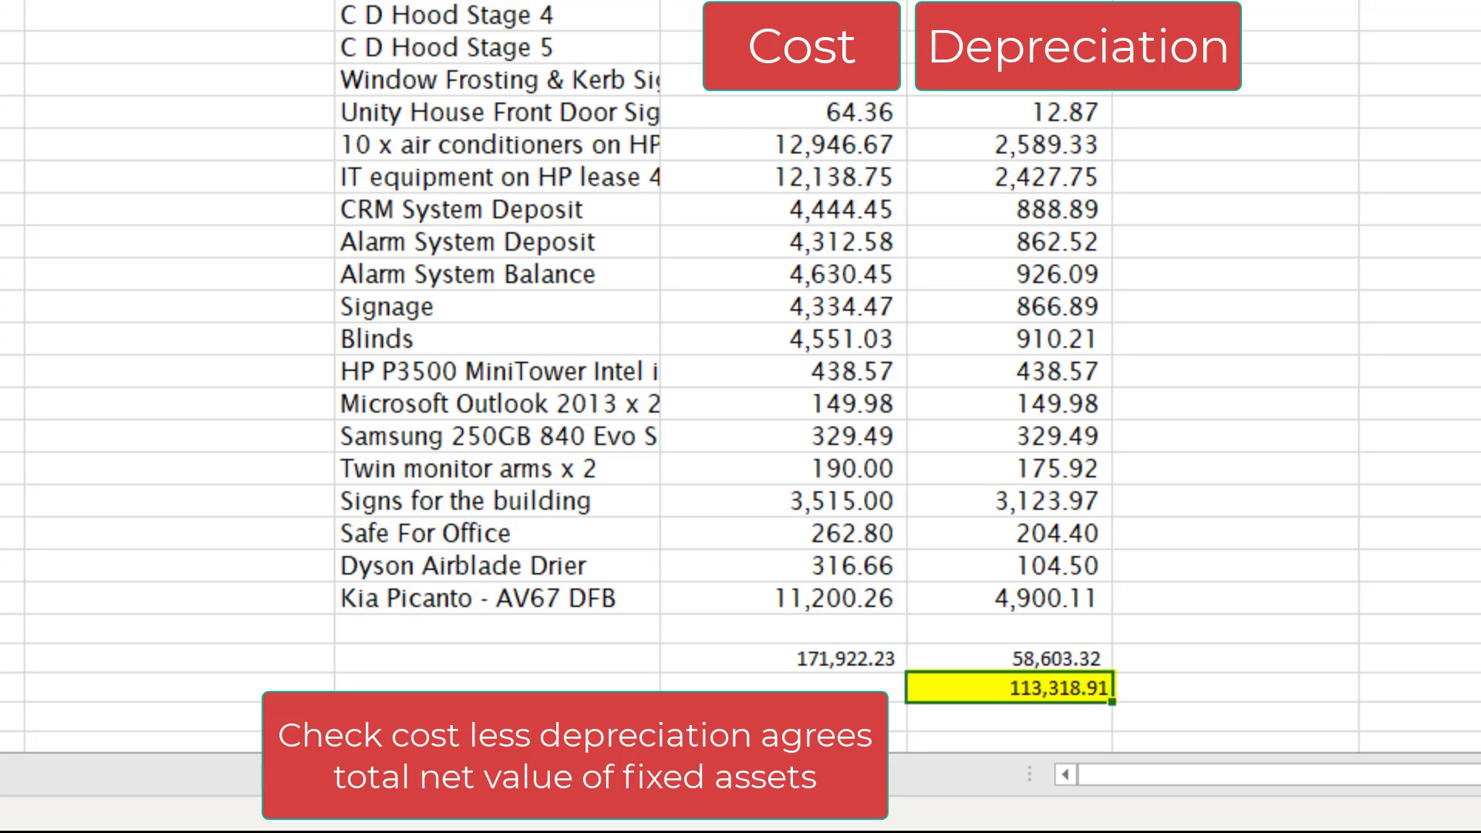
pyautogui.moveTo(833, 659); pyautogui.dragTo(1018, 687)
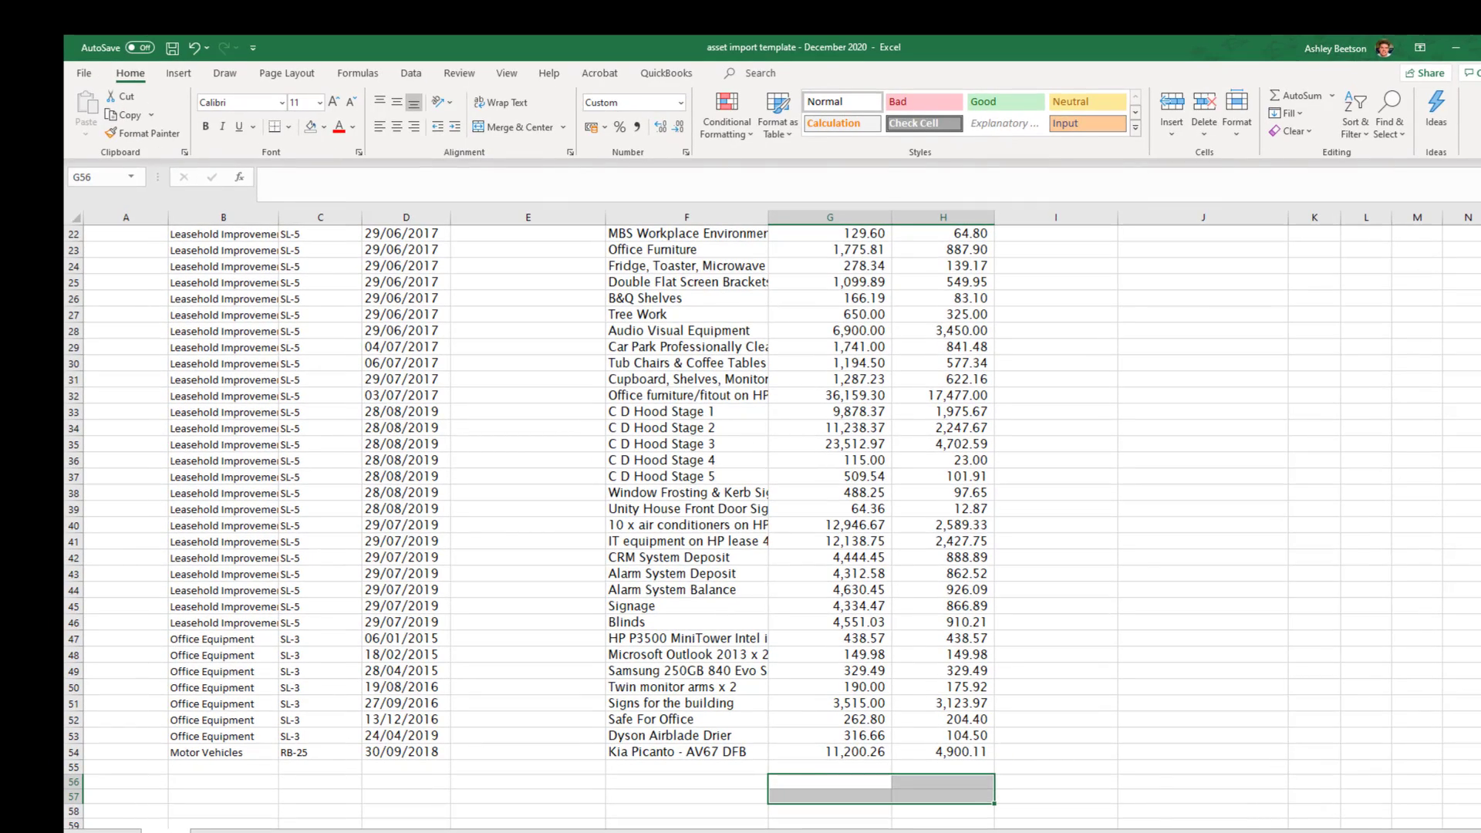
pyautogui.scroll(5, 771, 524)
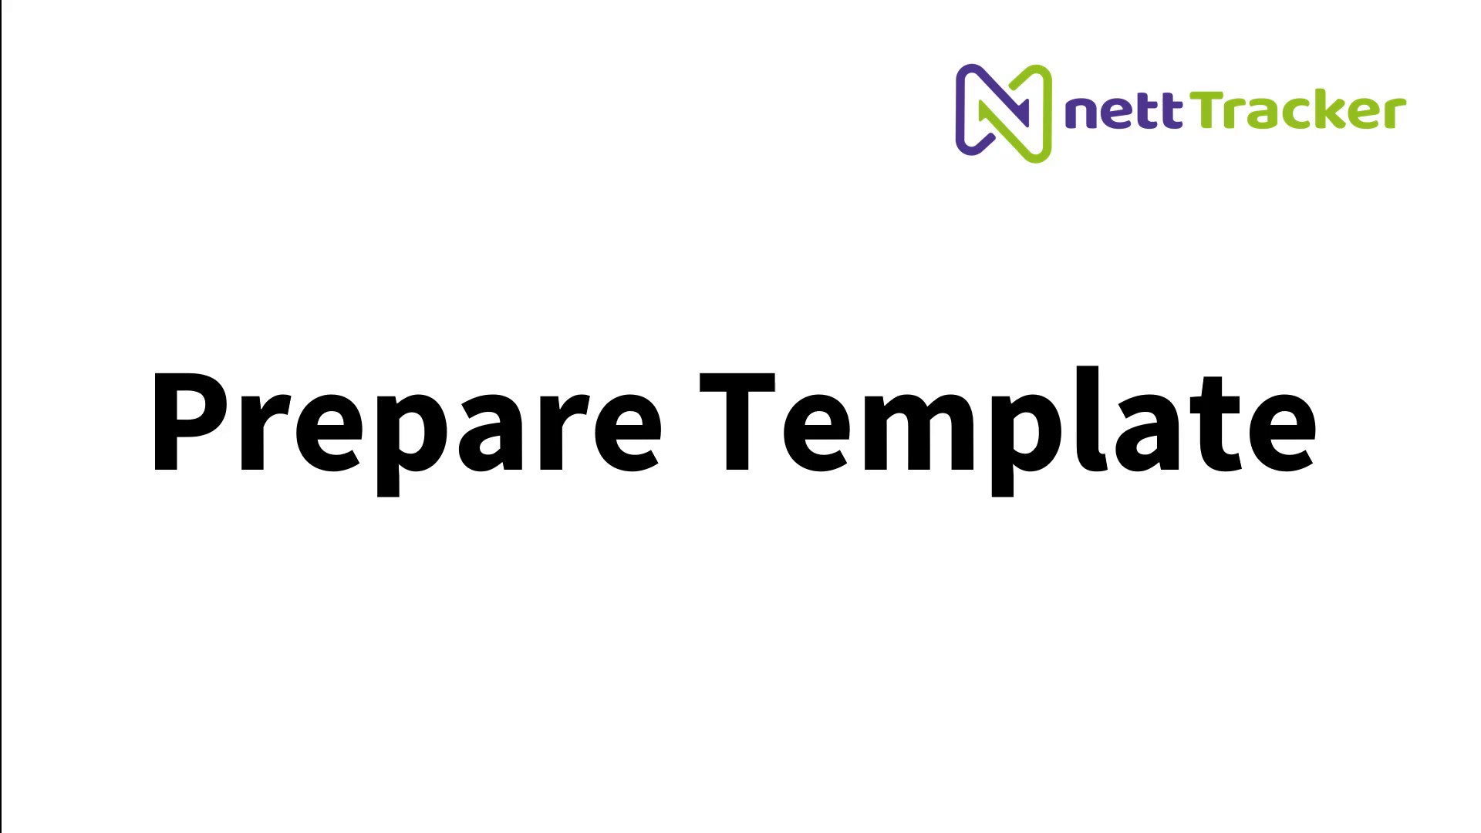
pyautogui.press('Right')
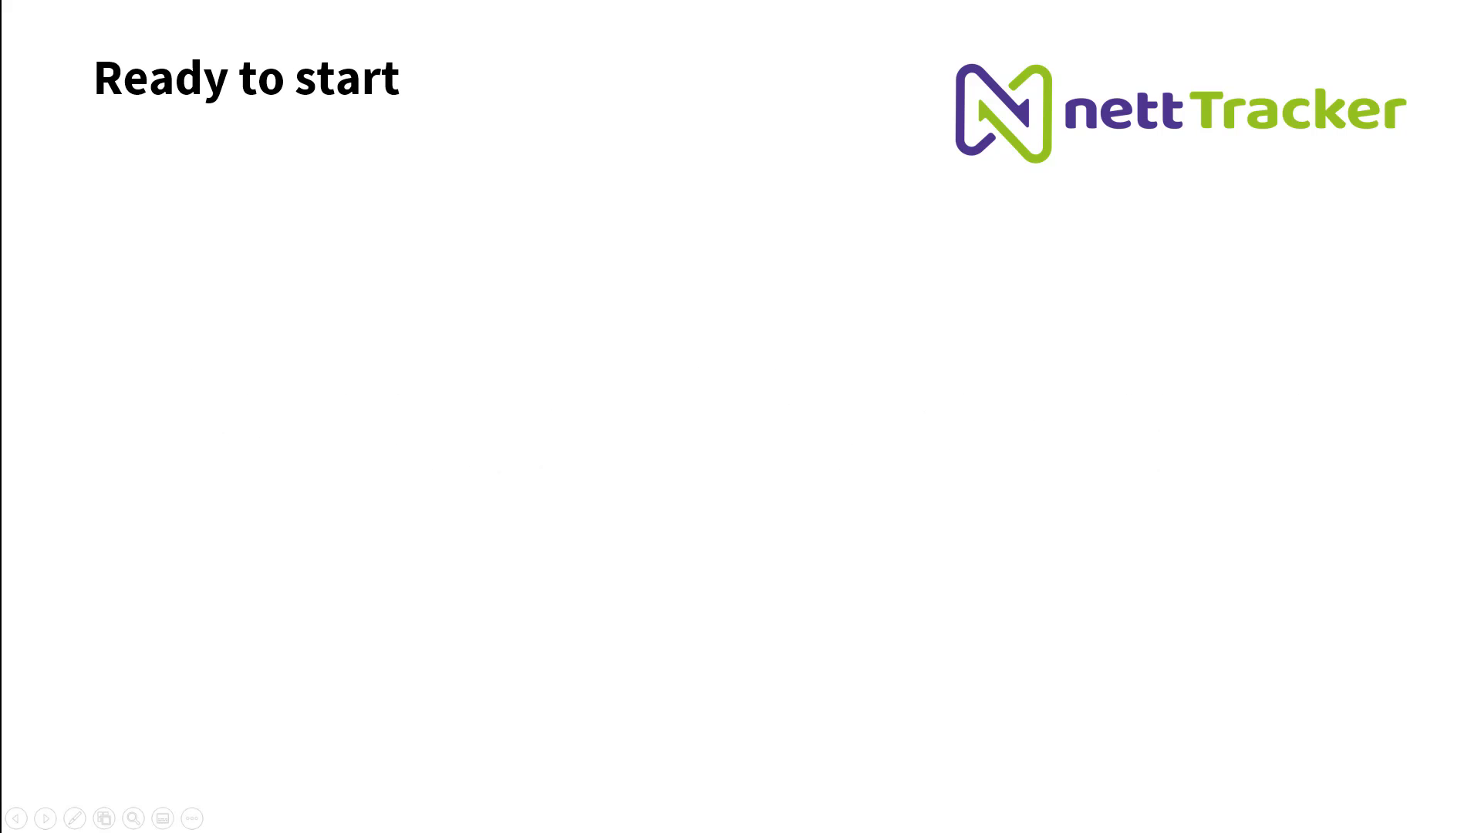
pyautogui.press('Right')
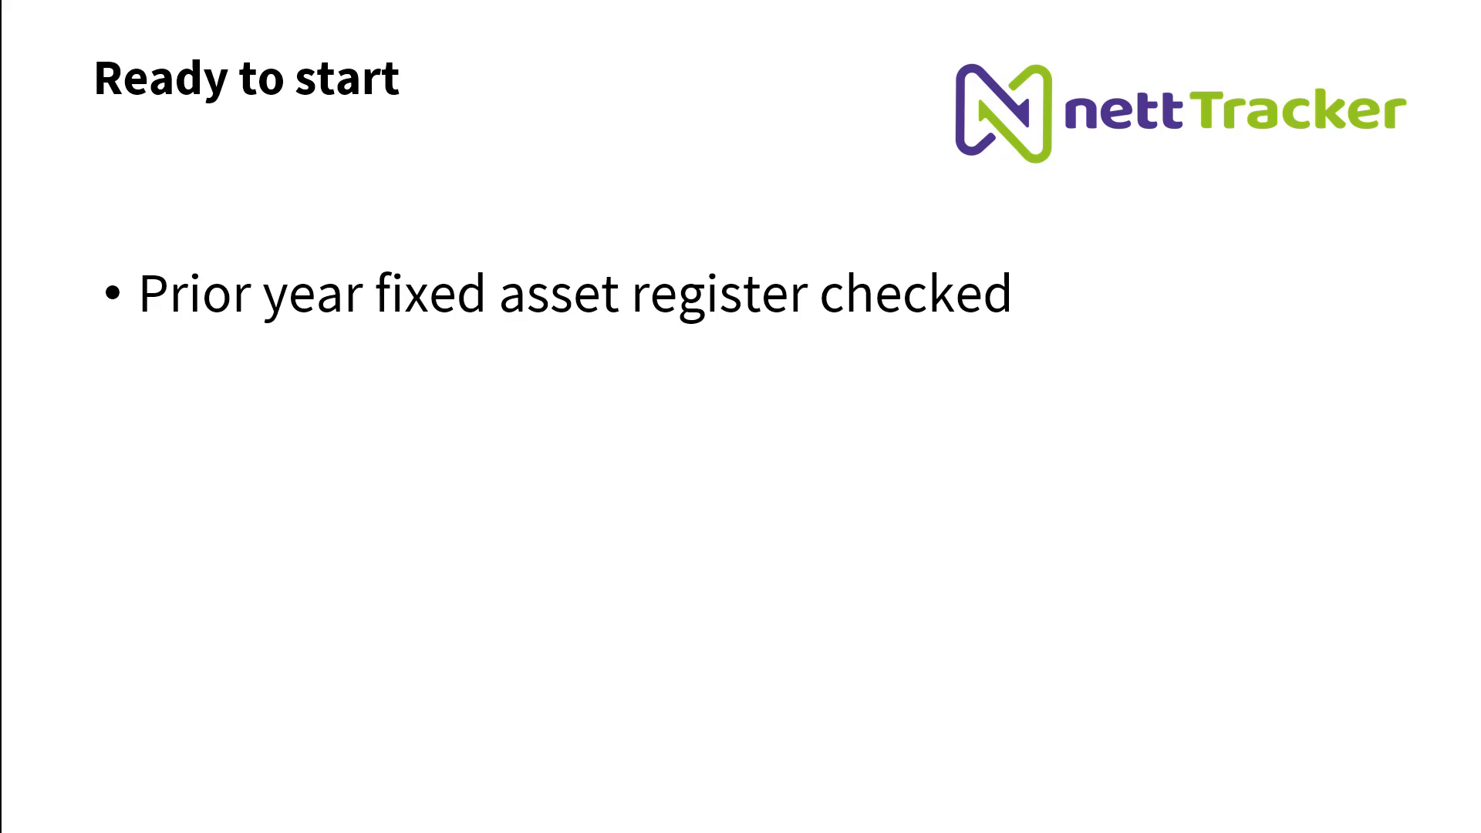
pyautogui.press('Right')
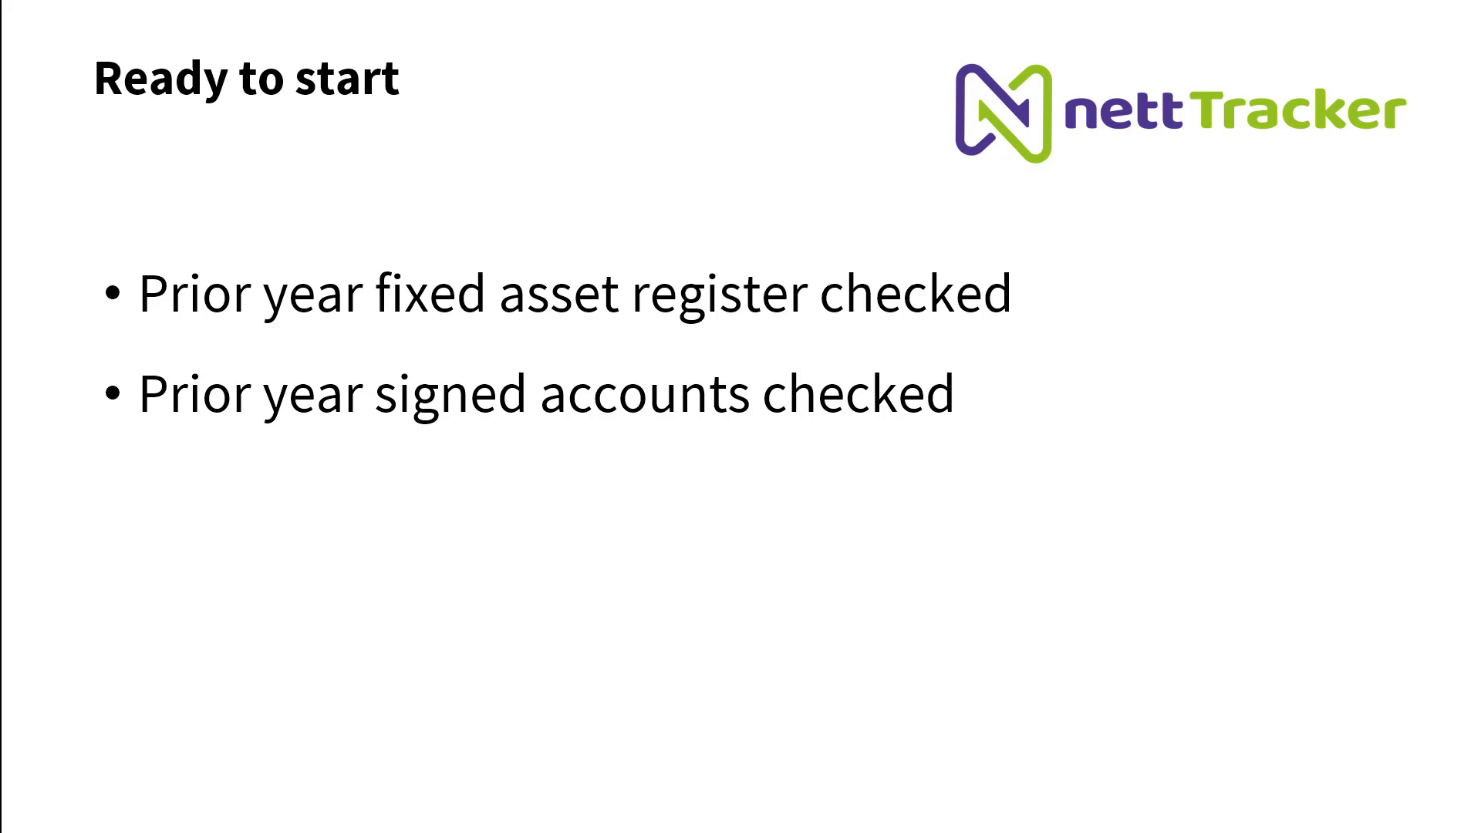
pyautogui.press('Right')
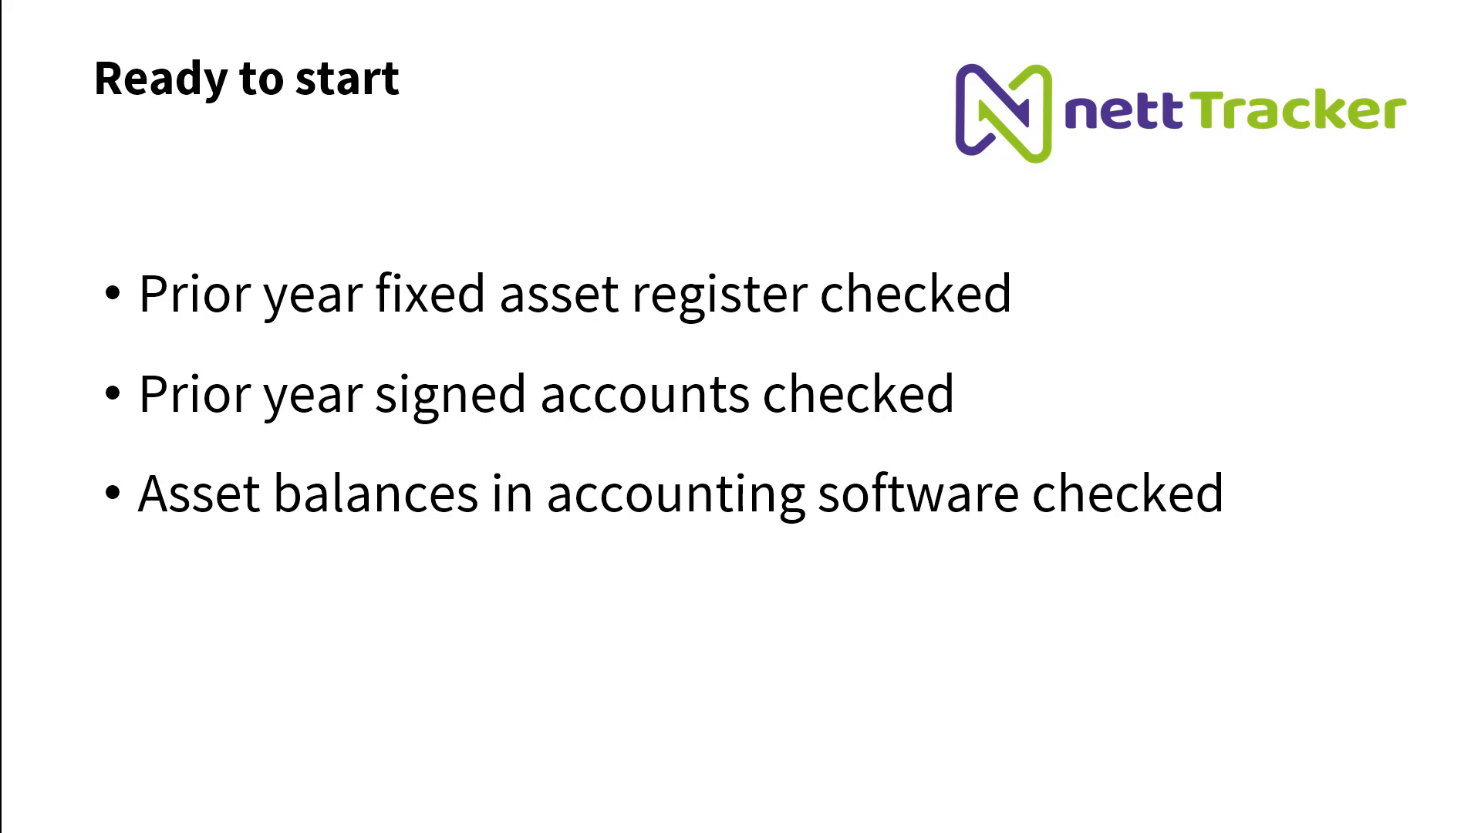
pyautogui.press('Right')
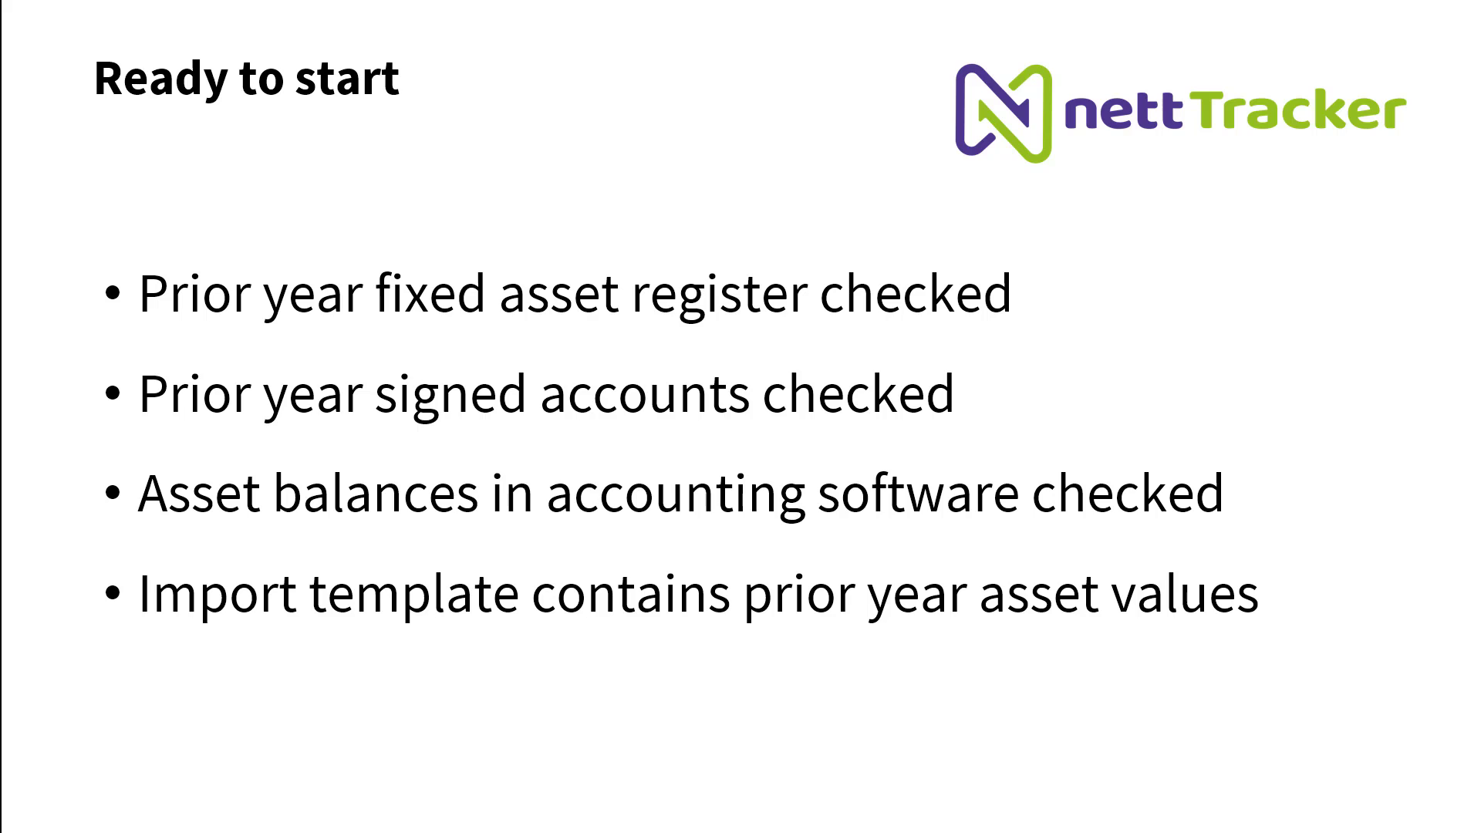
pyautogui.press('Right')
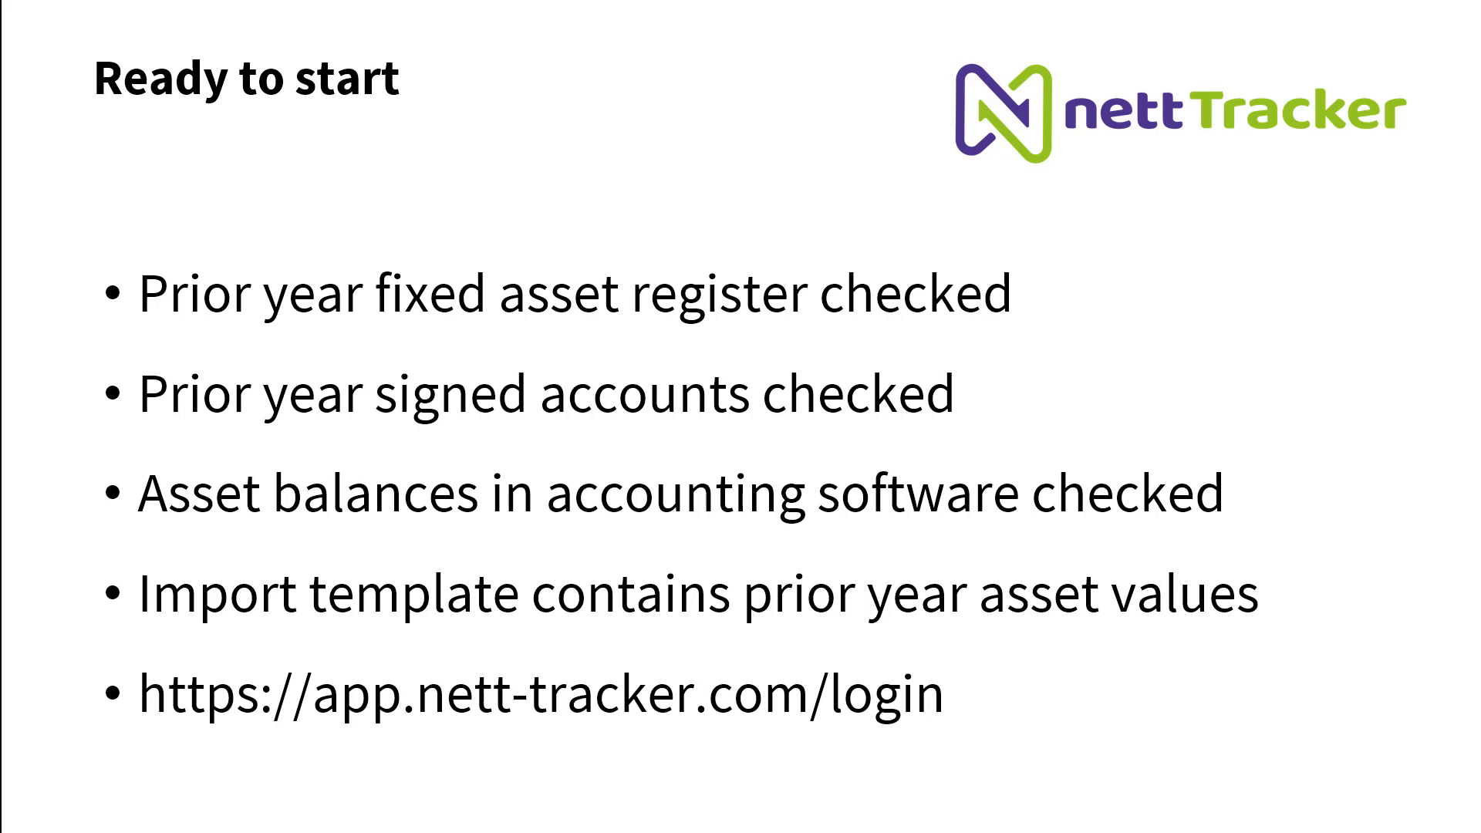
pyautogui.press('Right')
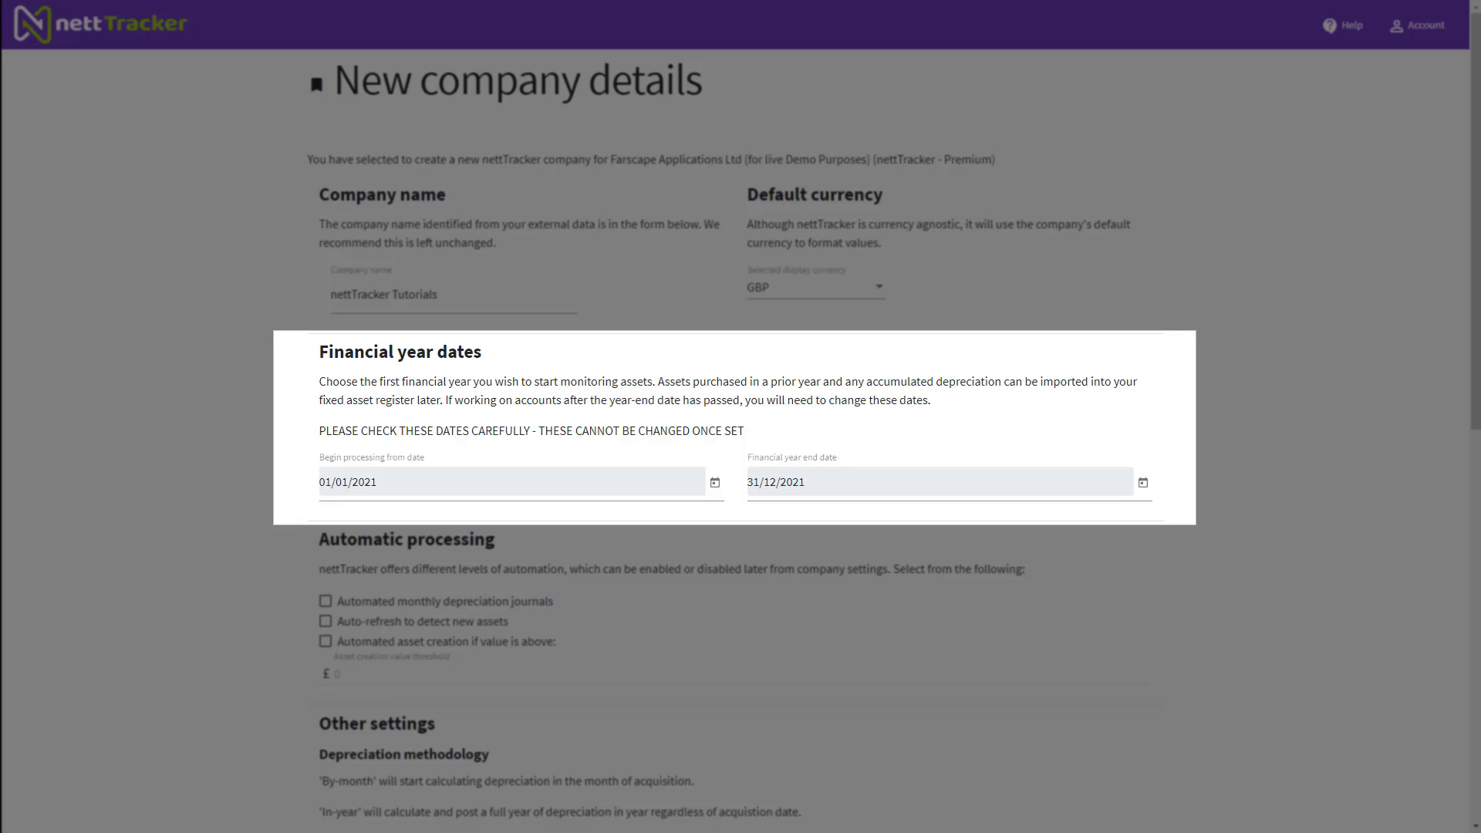
# Step: Set the financial year to 01/01/2020–31/12/2020, and enable all three automatic processing options with a £500 asset creation threshold
pyautogui.click(715, 482)
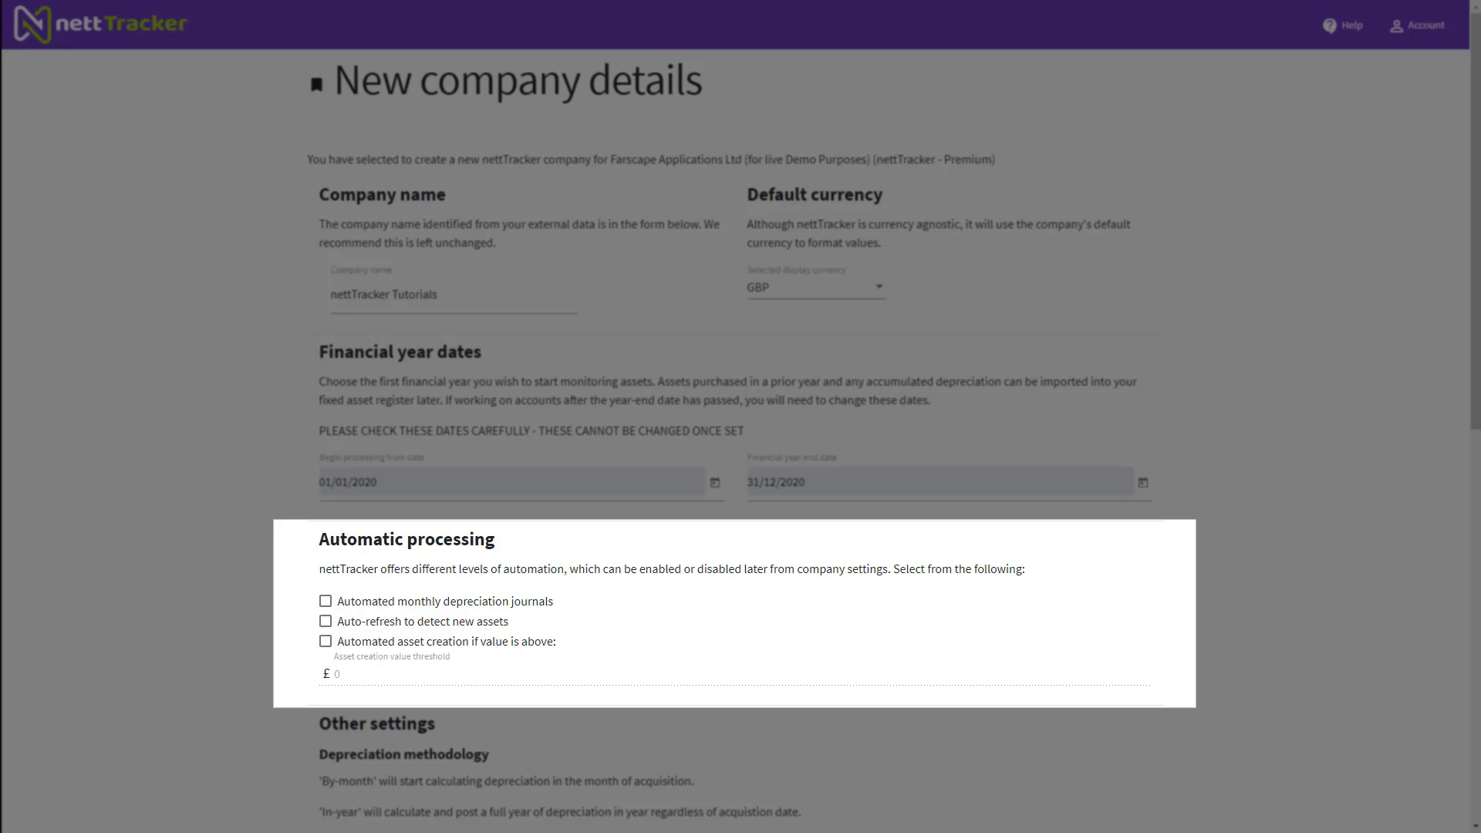
pyautogui.click(325, 601)
pyautogui.click(325, 621)
pyautogui.click(325, 641)
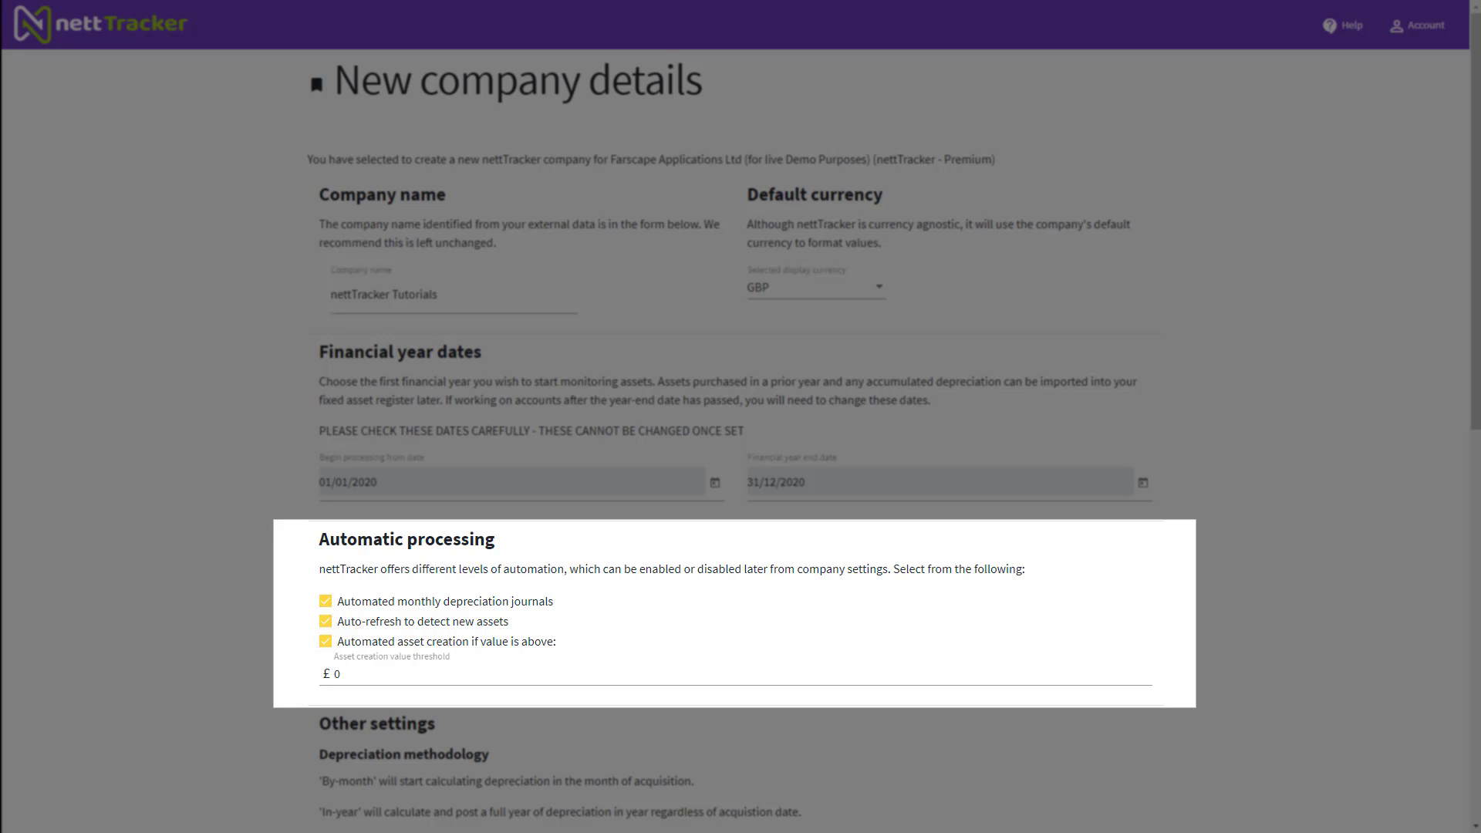
pyautogui.write('500')
# Step: Set the default depreciation methodology to In-year and the automatic write-off threshold to £30.00
pyautogui.scroll(-4, 736, 439)
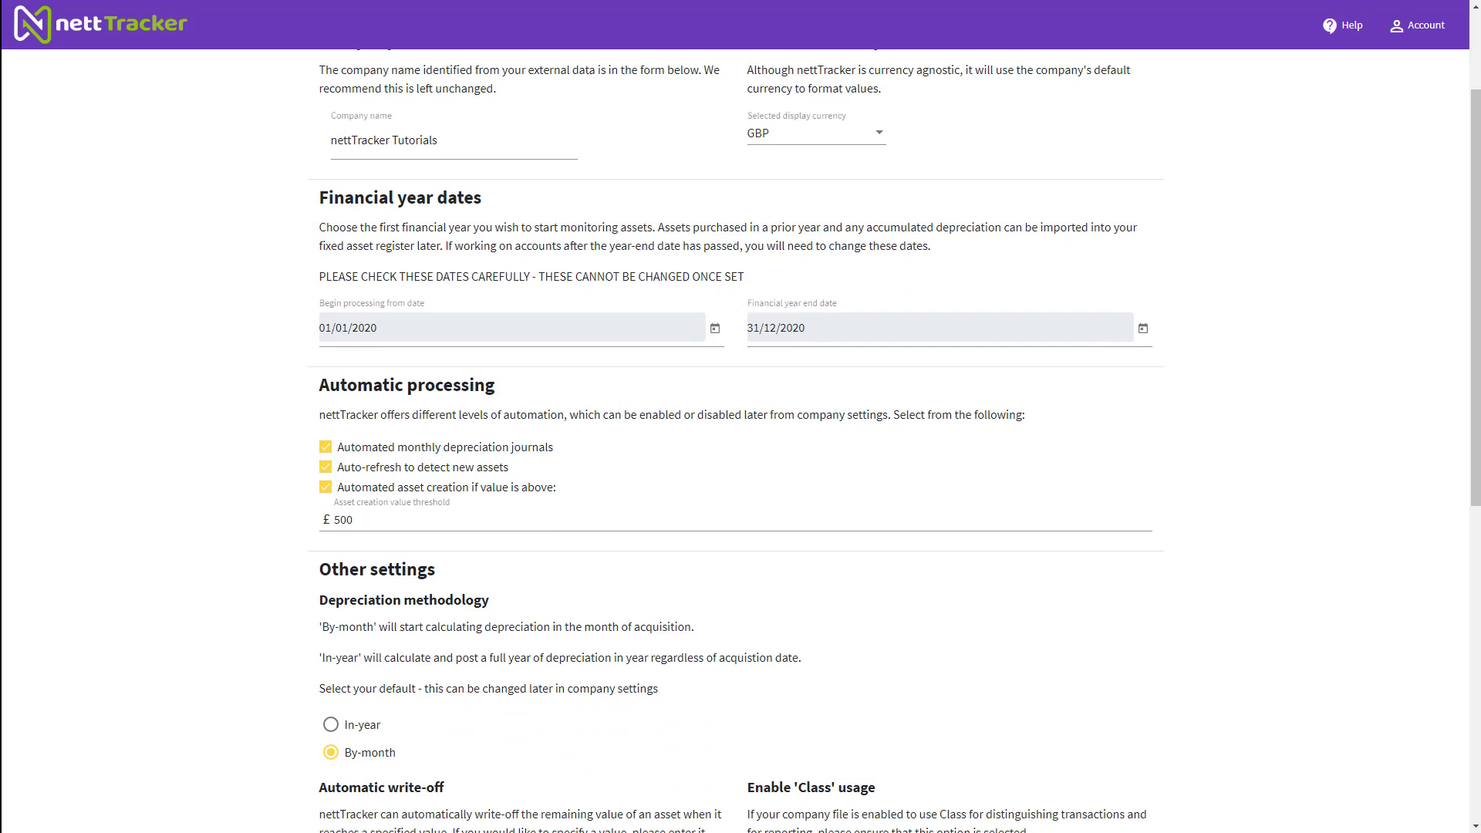
pyautogui.scroll(-5, 736, 439)
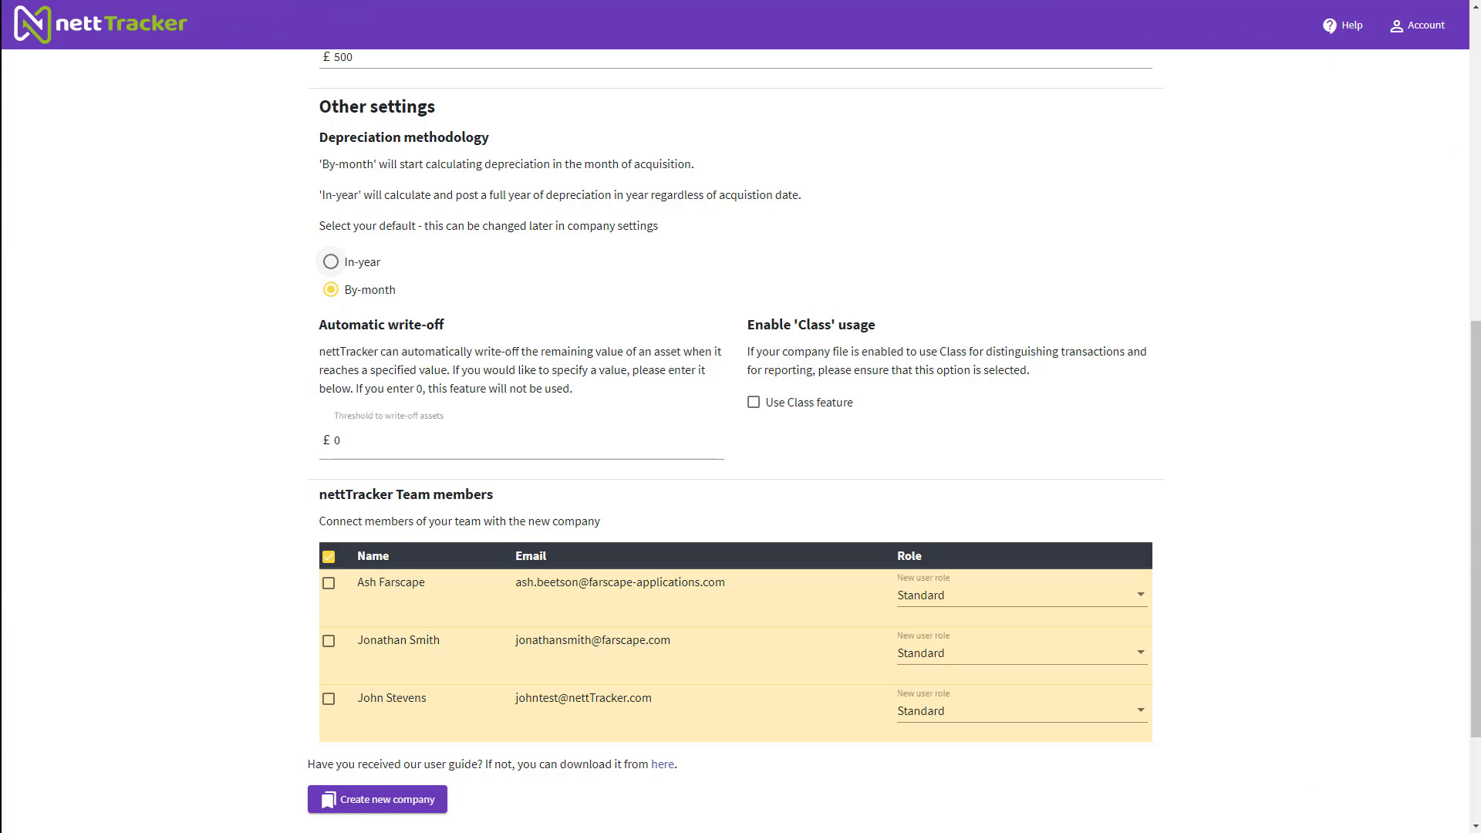
pyautogui.click(330, 261)
pyautogui.click(346, 441)
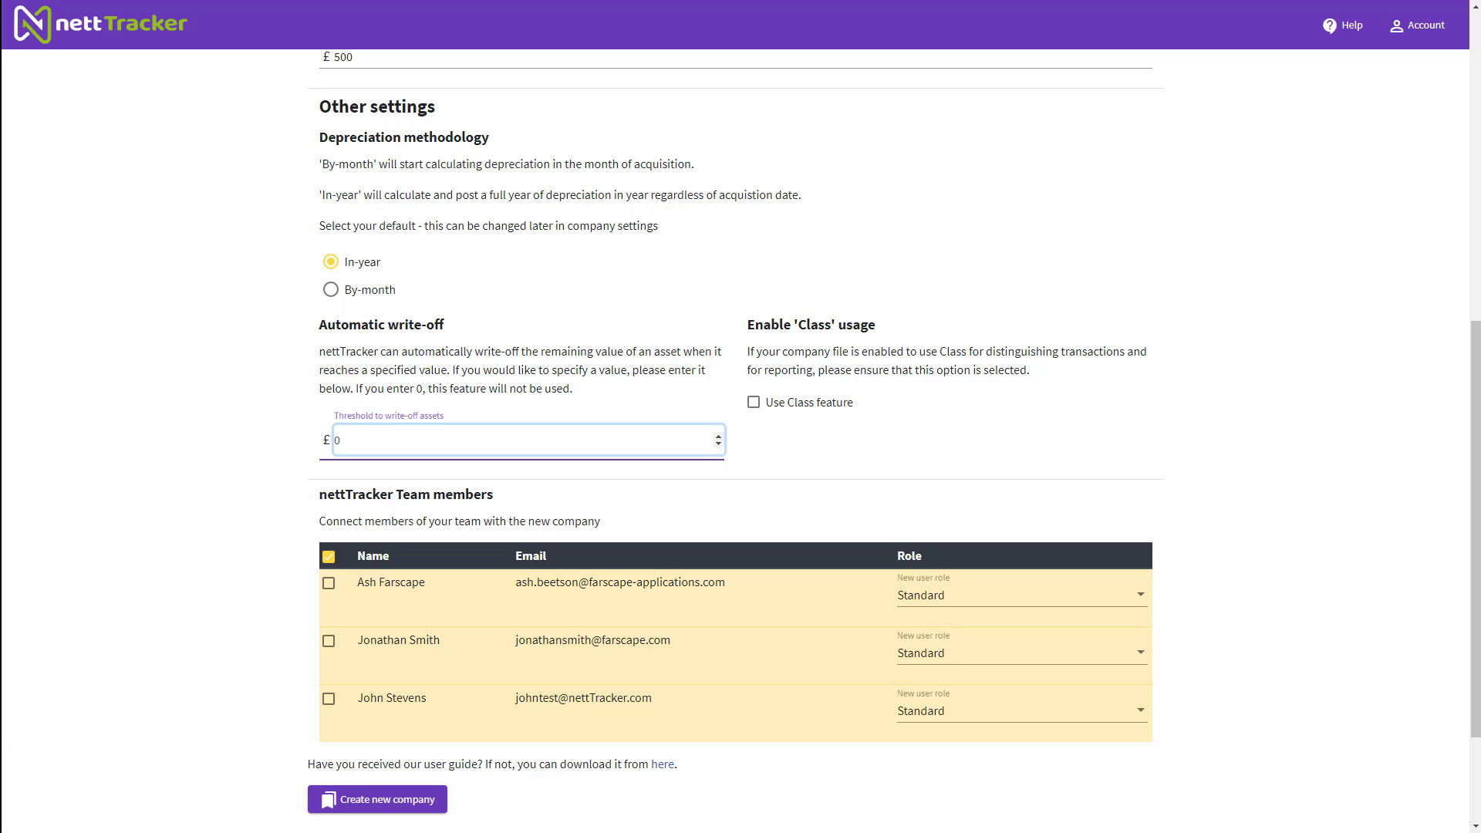
pyautogui.press('BackSpace')
pyautogui.write('30.00')
pyautogui.press('Tab')
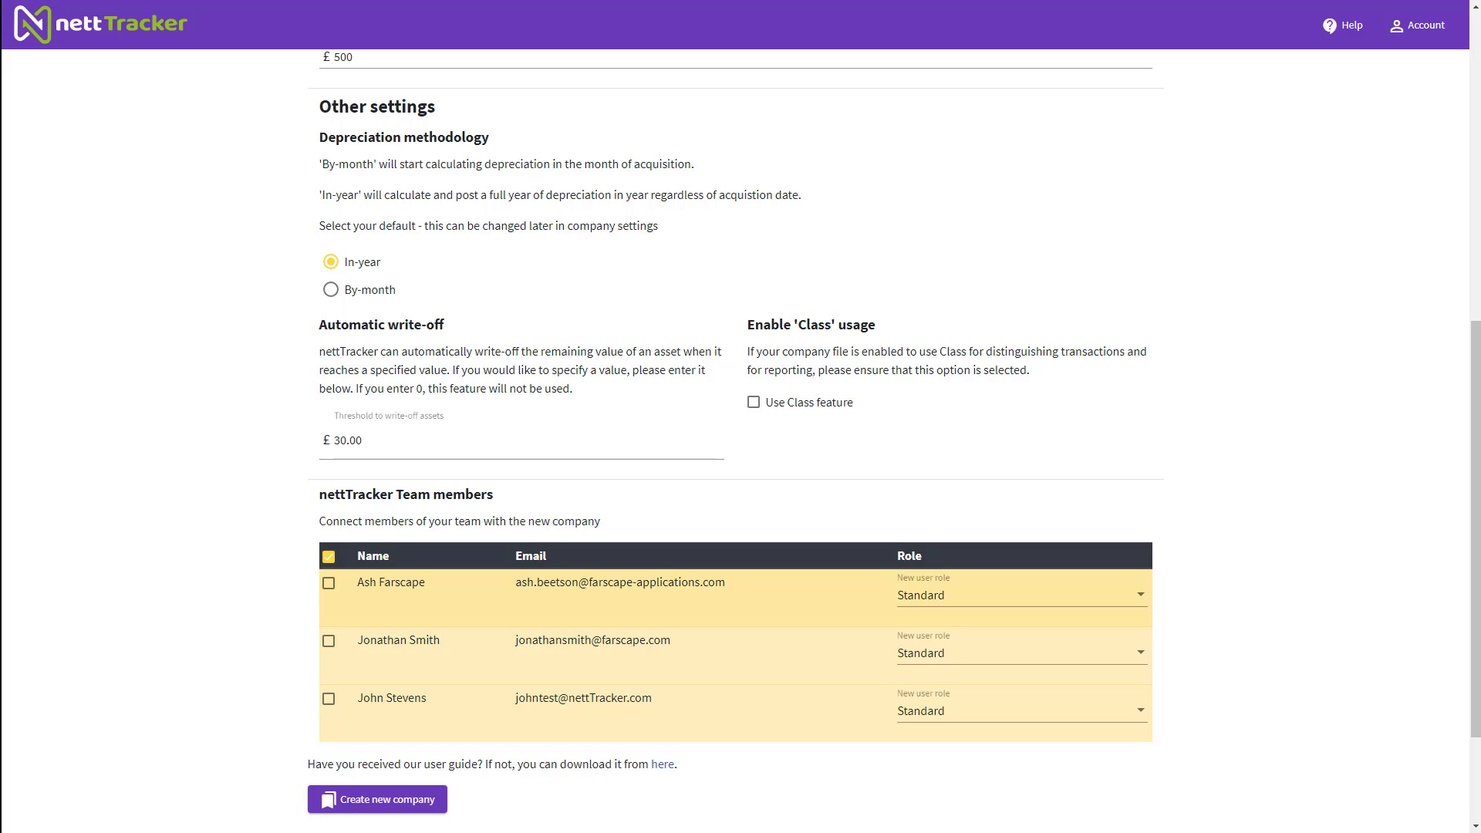
# Step: Connect the first listed team member to the new company and open that member's role choices
pyautogui.click(328, 583)
pyautogui.click(1021, 595)
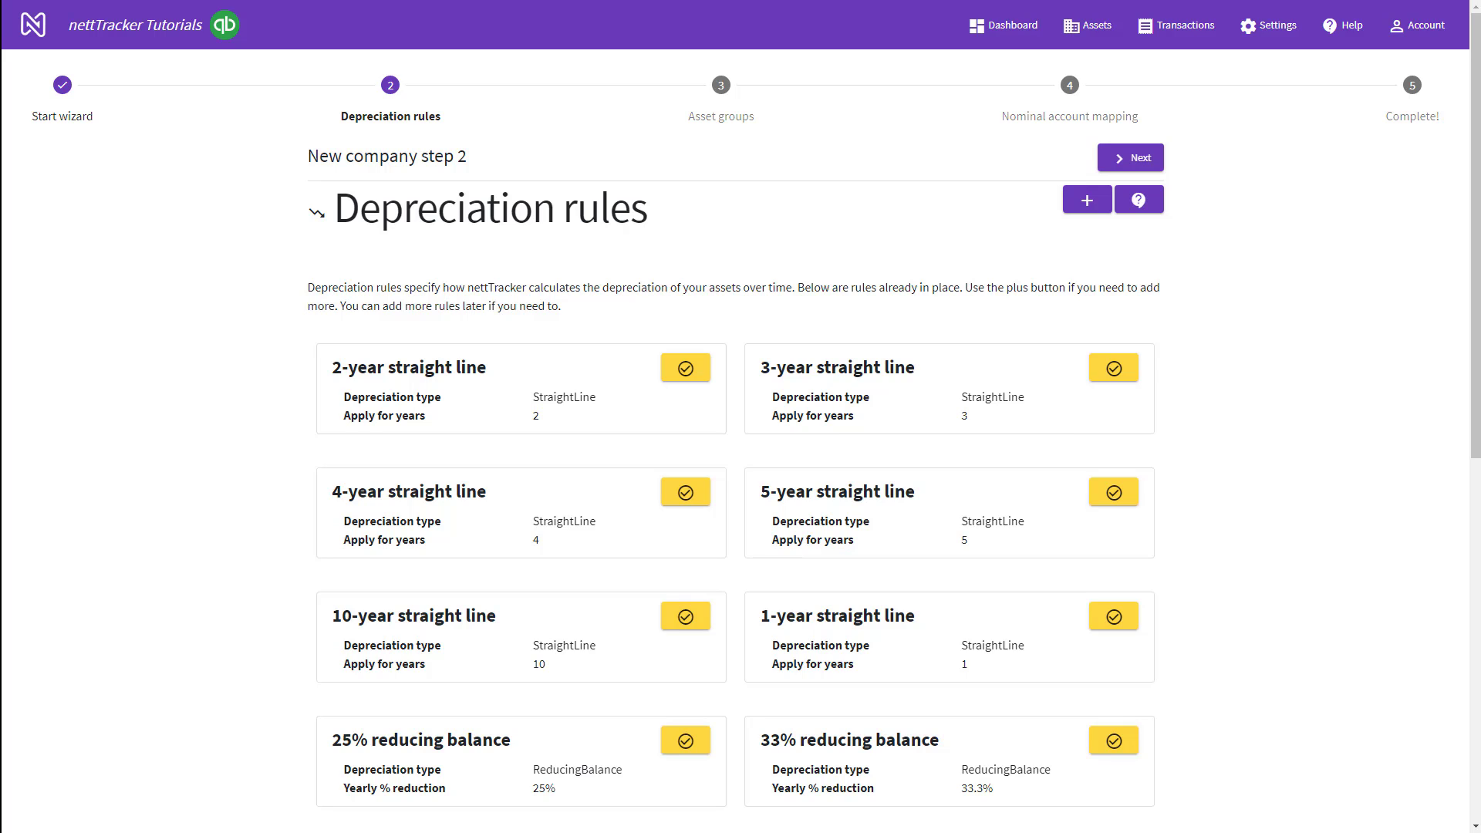
# Step: Review the available depreciation rules and make the 5-year straight line rule the default
pyautogui.scroll(-2, 741, 432)
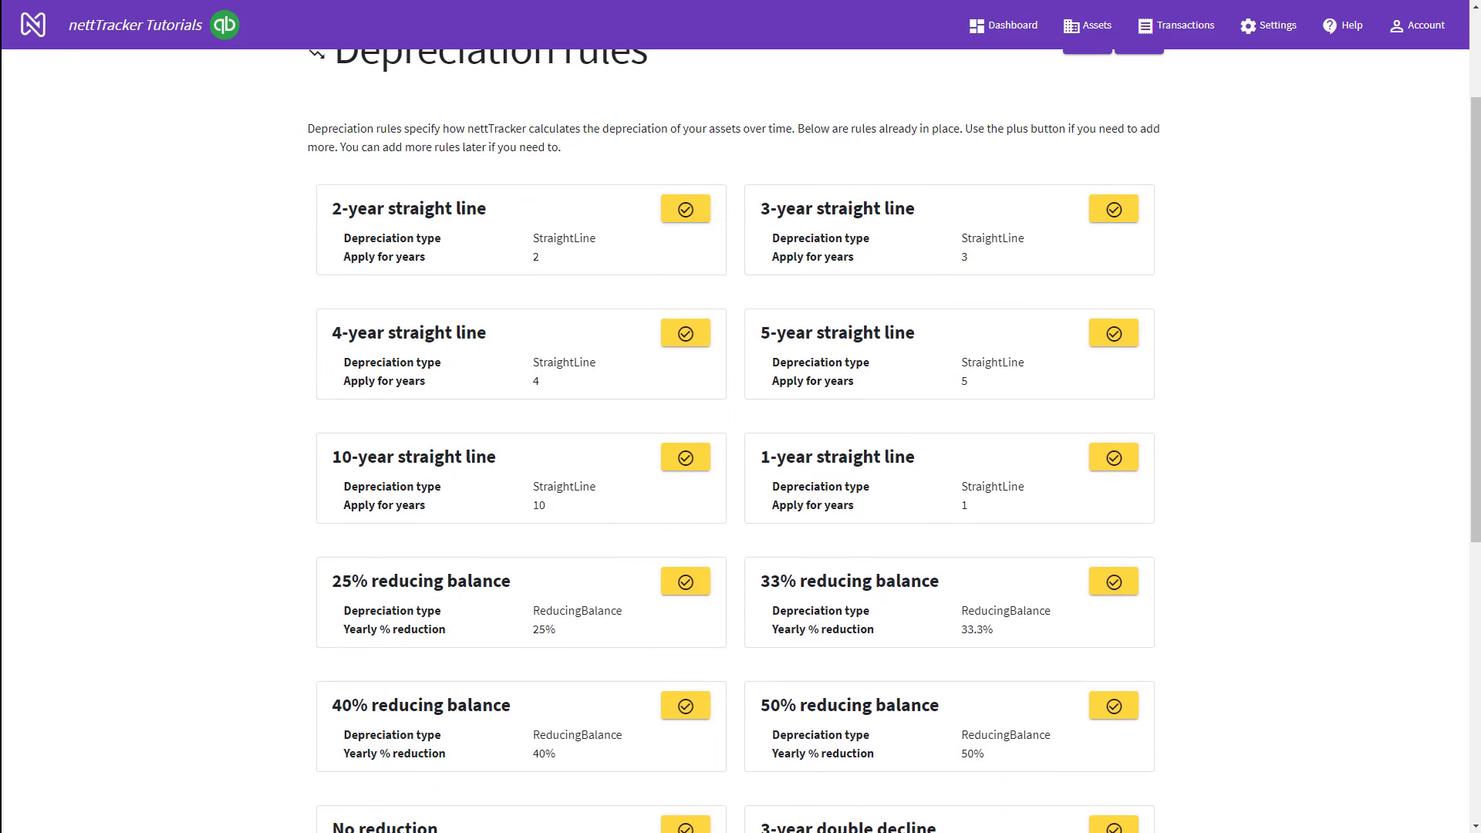
pyautogui.scroll(-1, 740, 432)
pyautogui.scroll(-1, 741, 432)
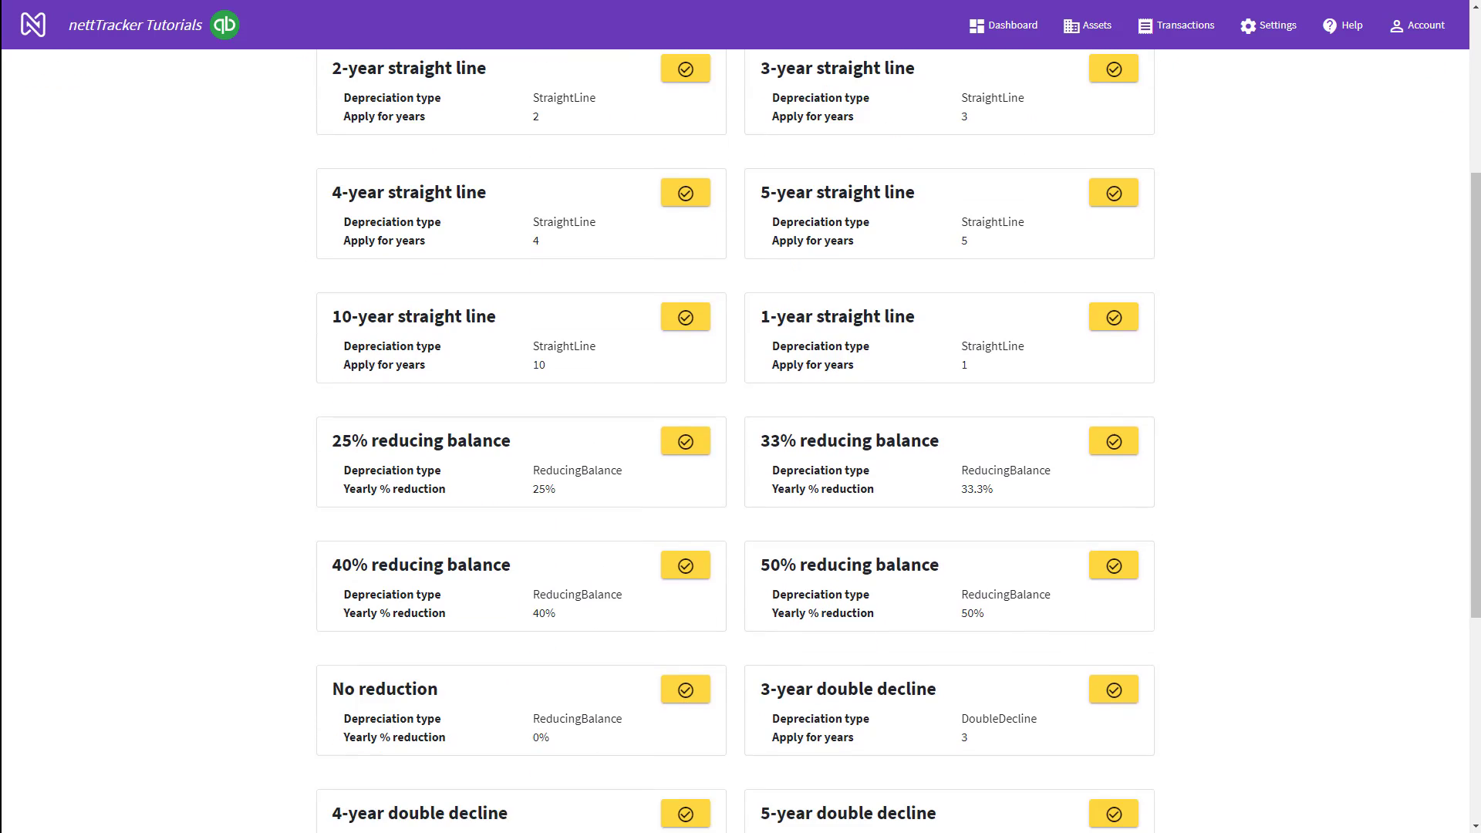
pyautogui.scroll(-1, 740, 432)
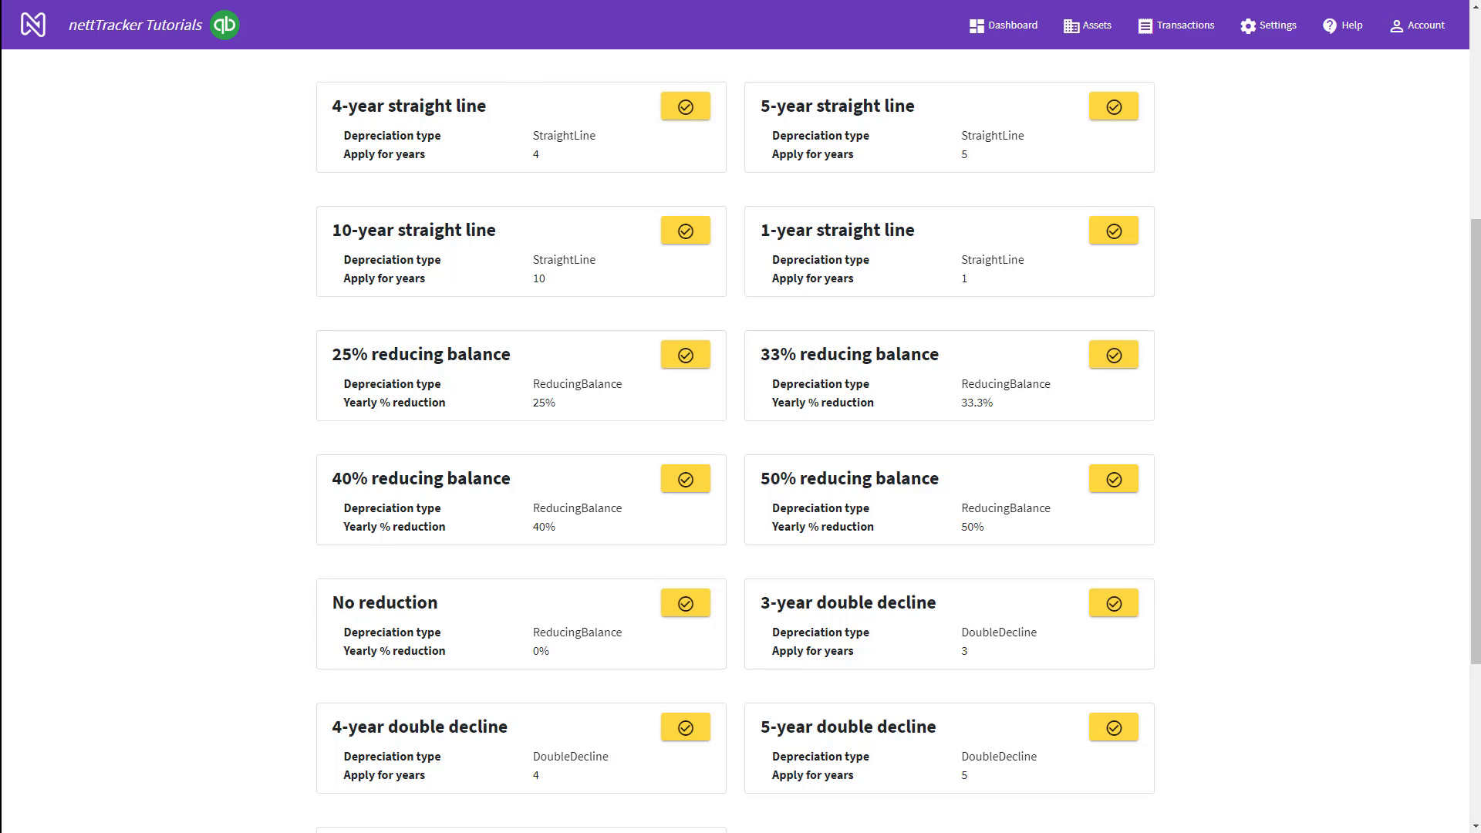
pyautogui.scroll(3, 740, 432)
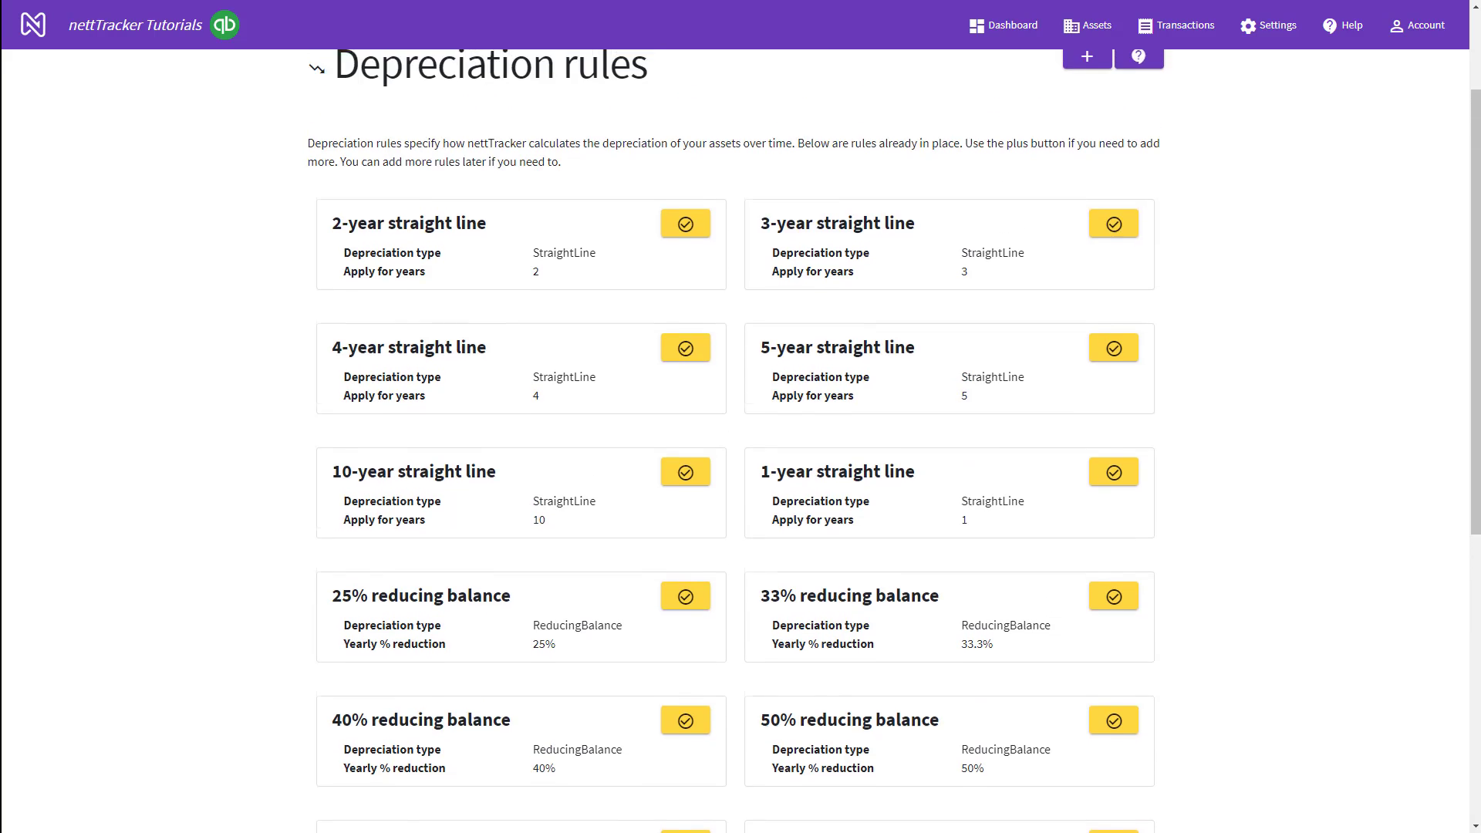
pyautogui.scroll(2, 741, 431)
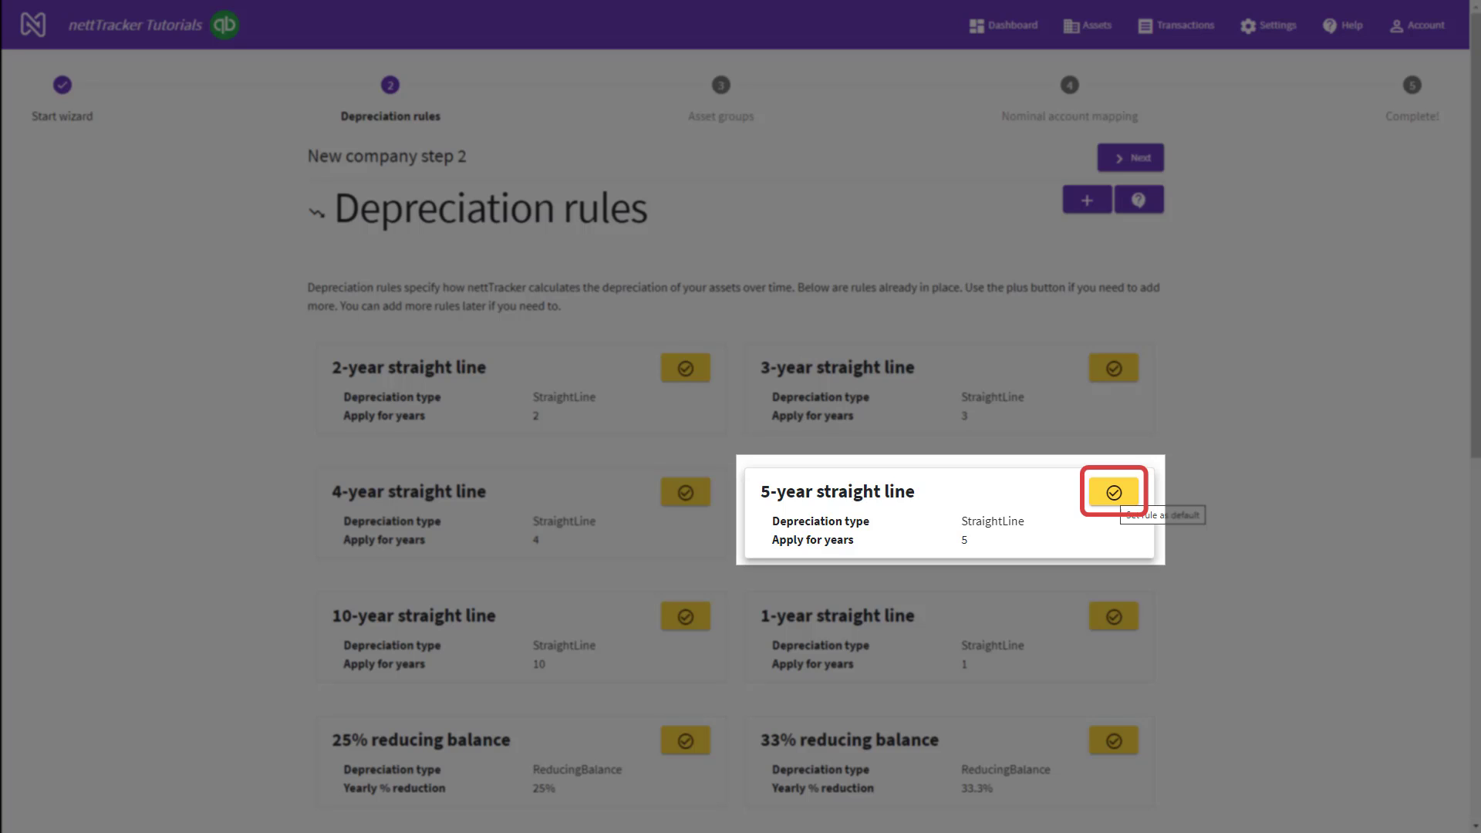
pyautogui.click(1113, 494)
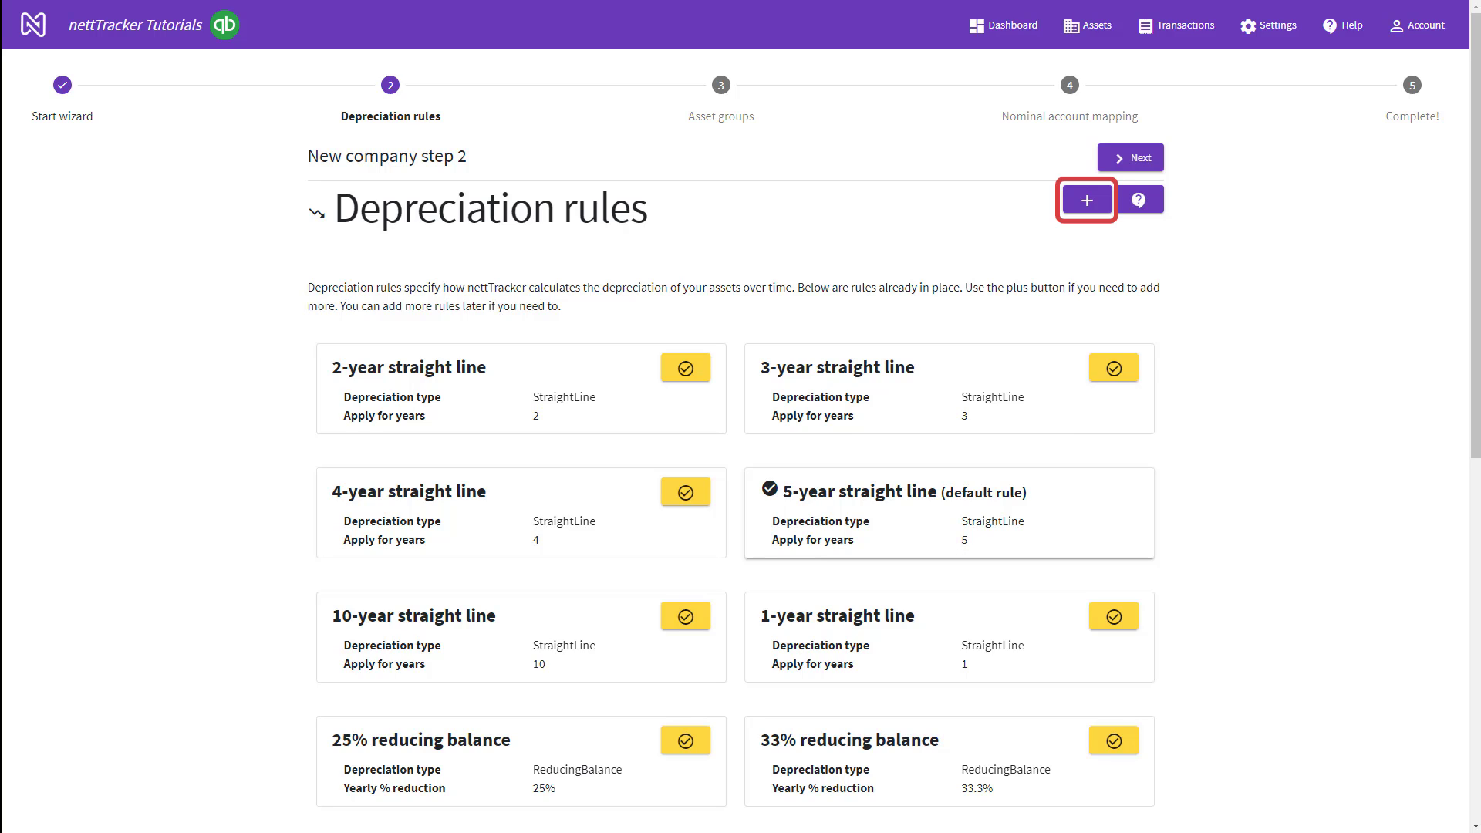
# Step: Create a depreciation rule named 17 Year Straight Line with the Straight line type over 17 years, and check it in the rule list
pyautogui.click(1087, 200)
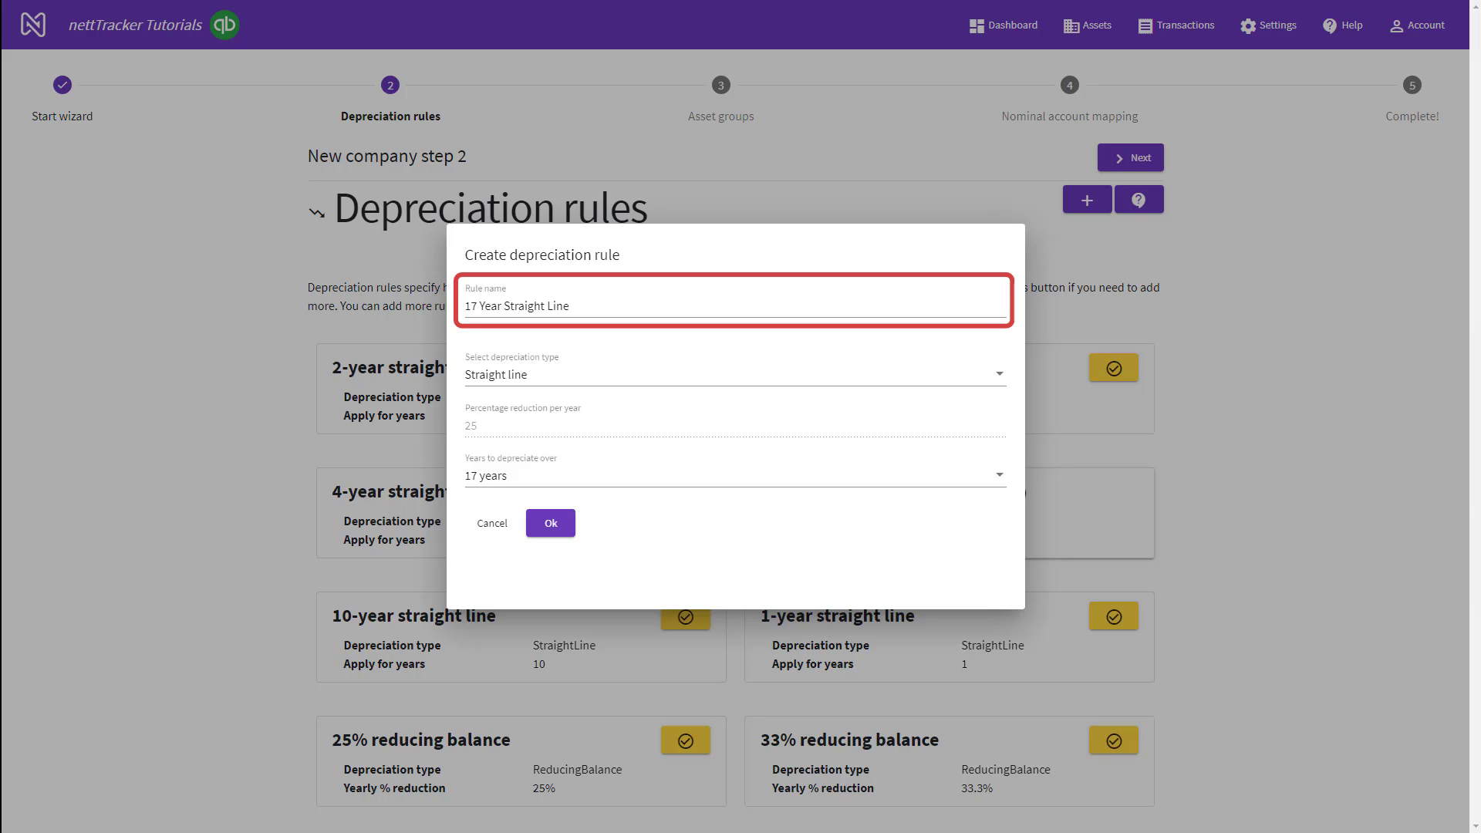
pyautogui.click(735, 375)
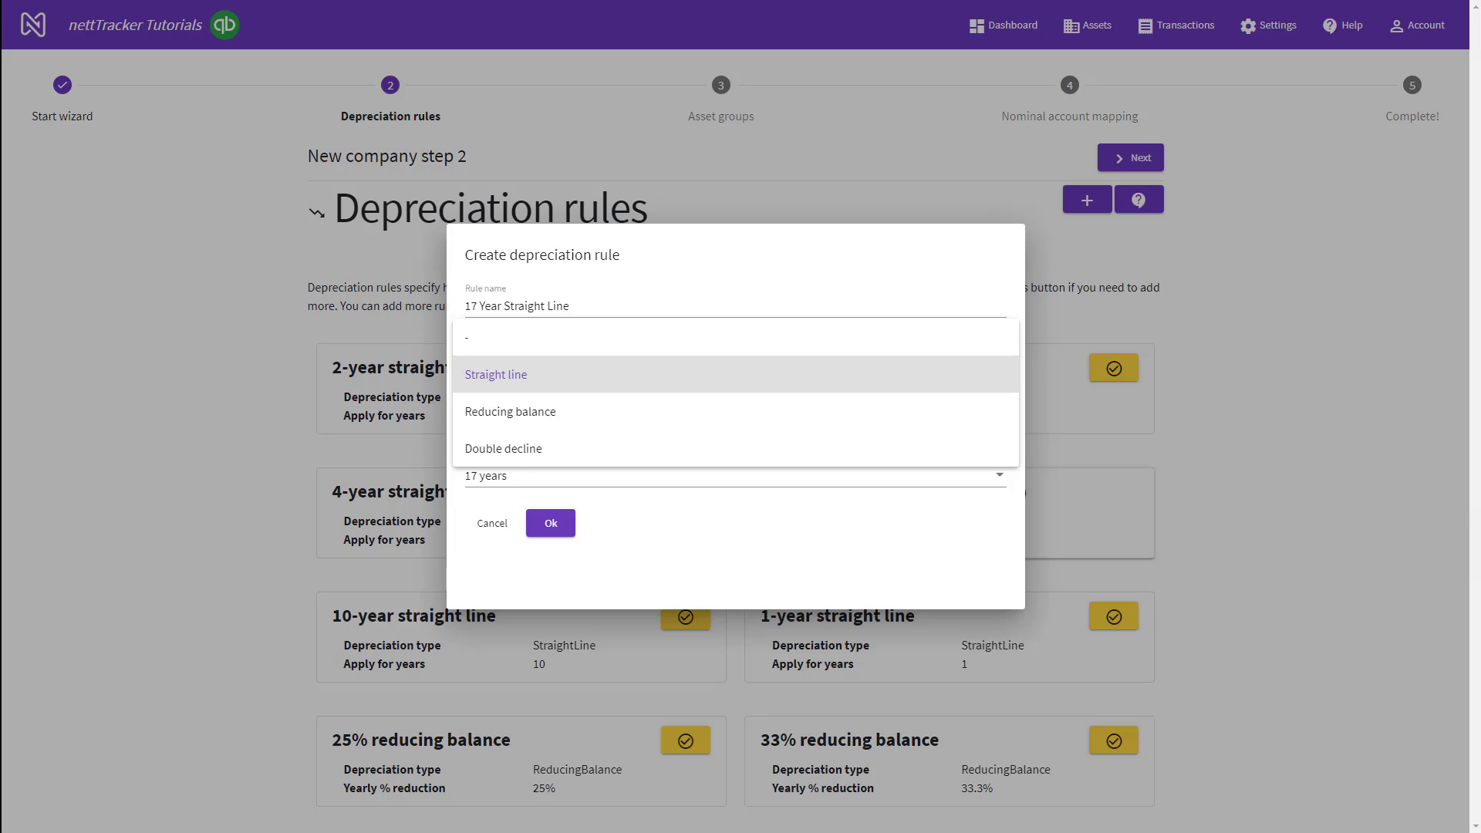
pyautogui.click(918, 375)
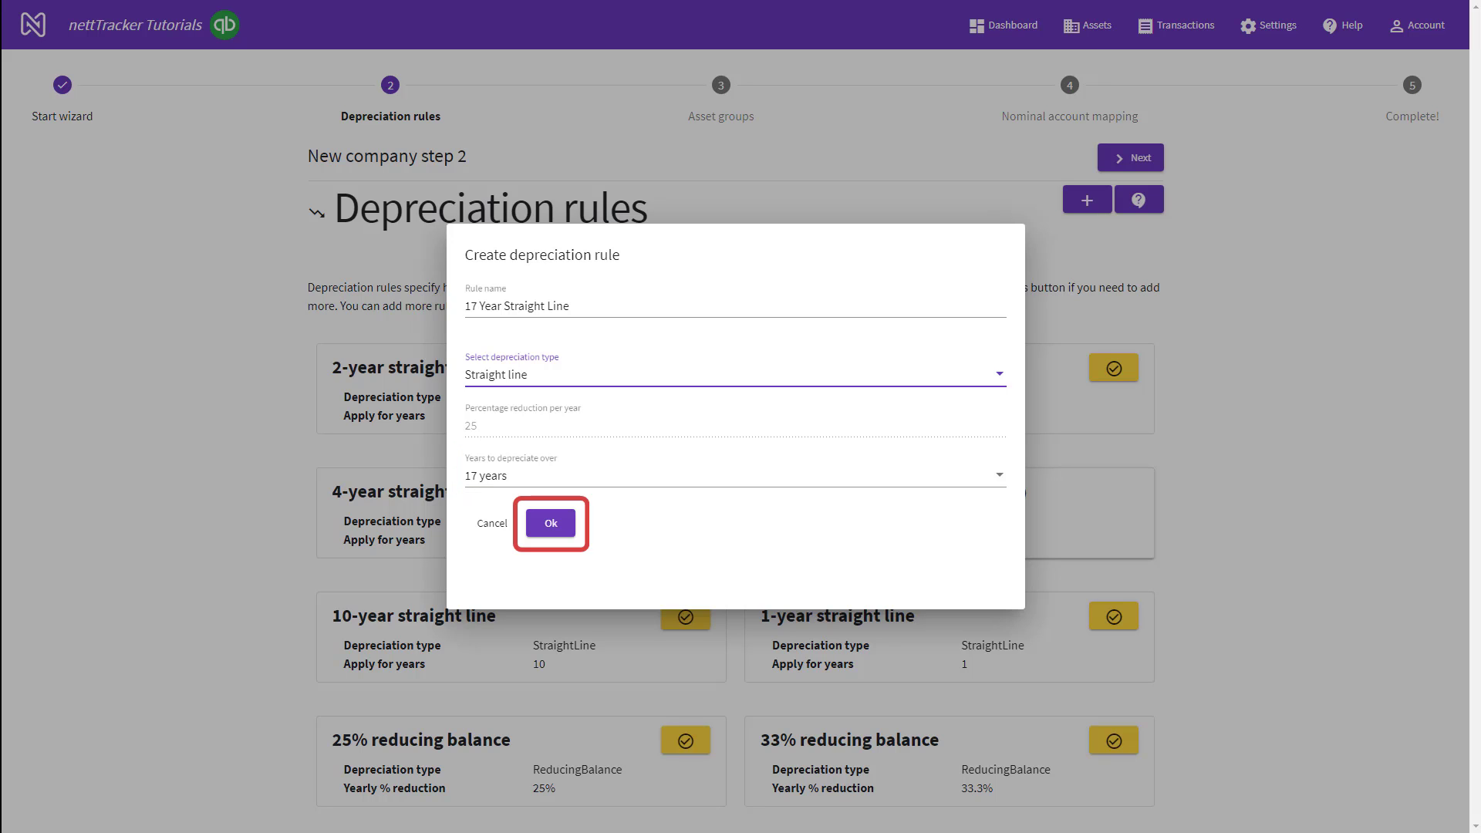
pyautogui.click(550, 523)
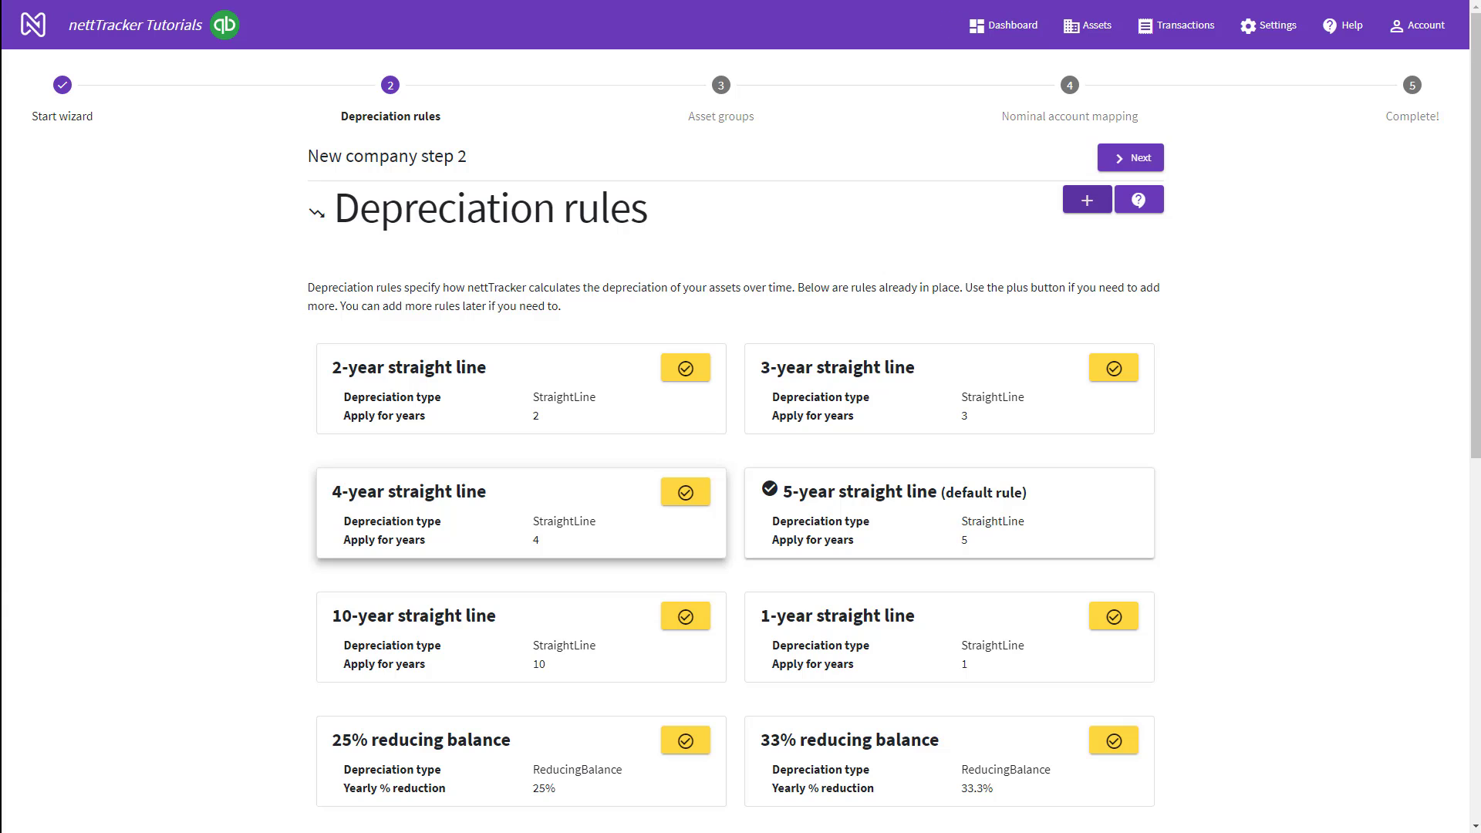
pyautogui.scroll(-9, 735, 478)
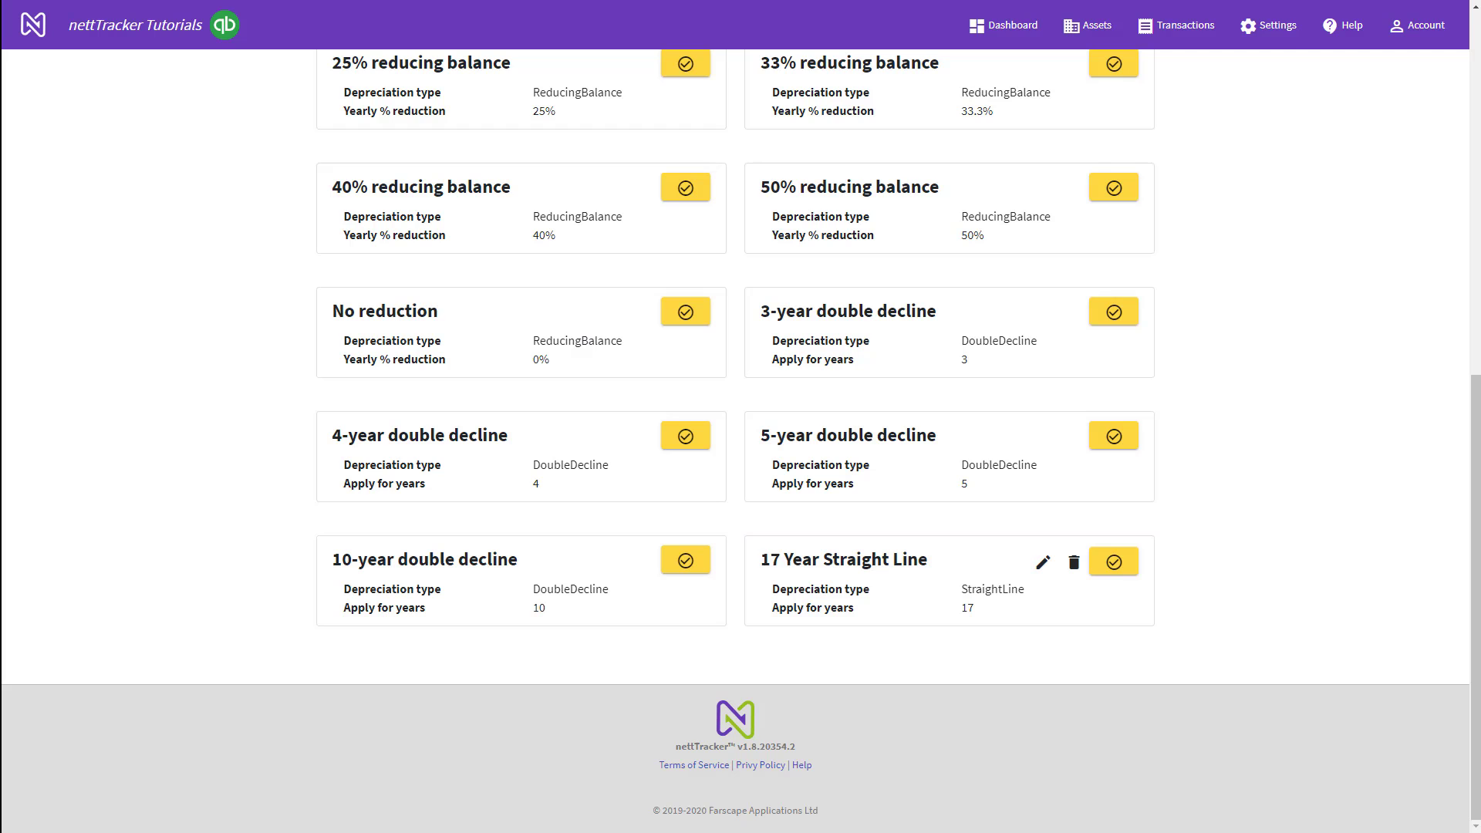
pyautogui.scroll(7, 949, 688)
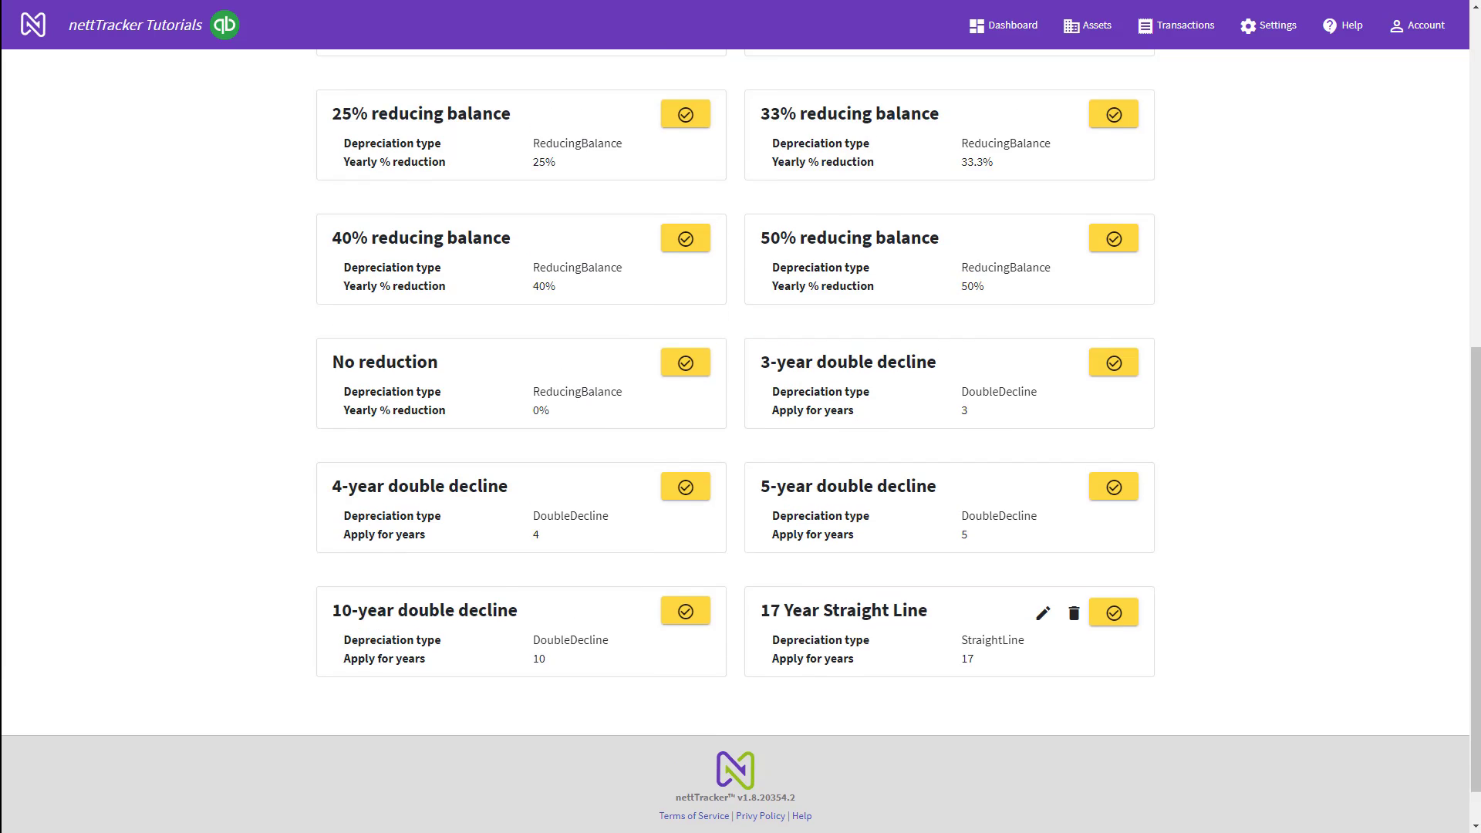
pyautogui.scroll(2, 948, 688)
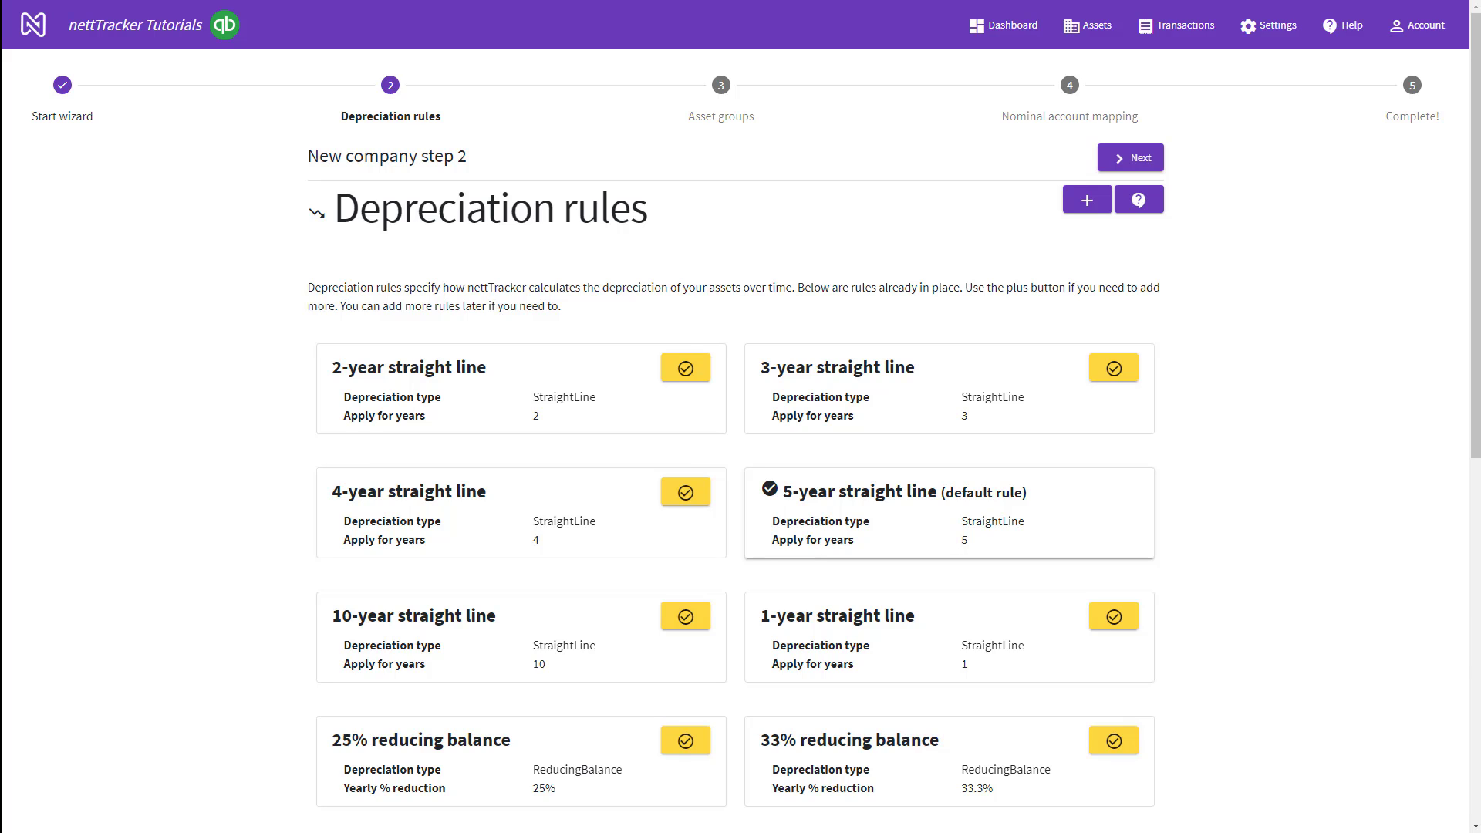
pyautogui.click(1268, 25)
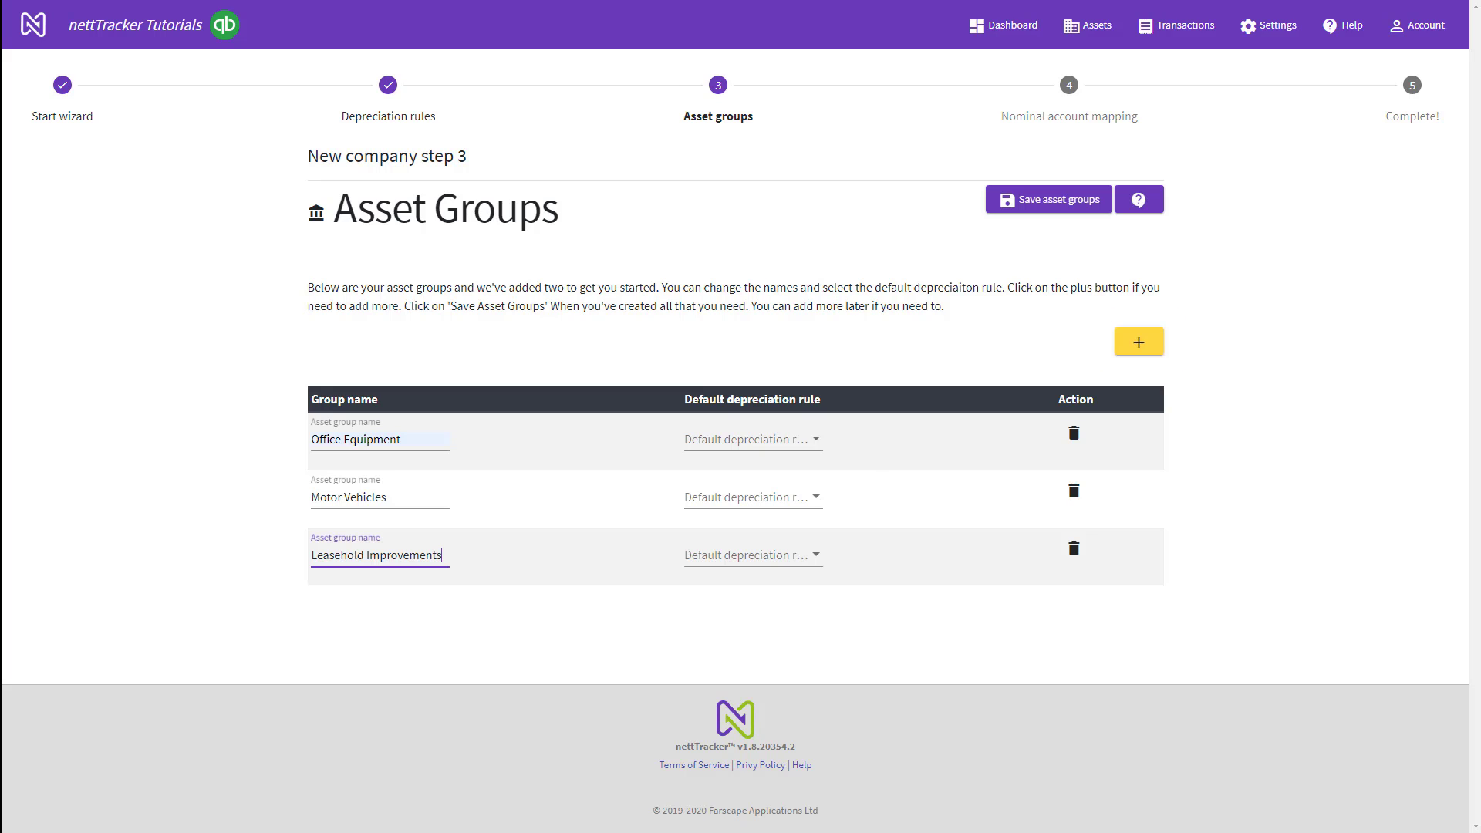
# Step: Set the Office Equipment group's default depreciation rule to 3-year straight line and open the rule choices for Motor Vehicles
pyautogui.click(753, 439)
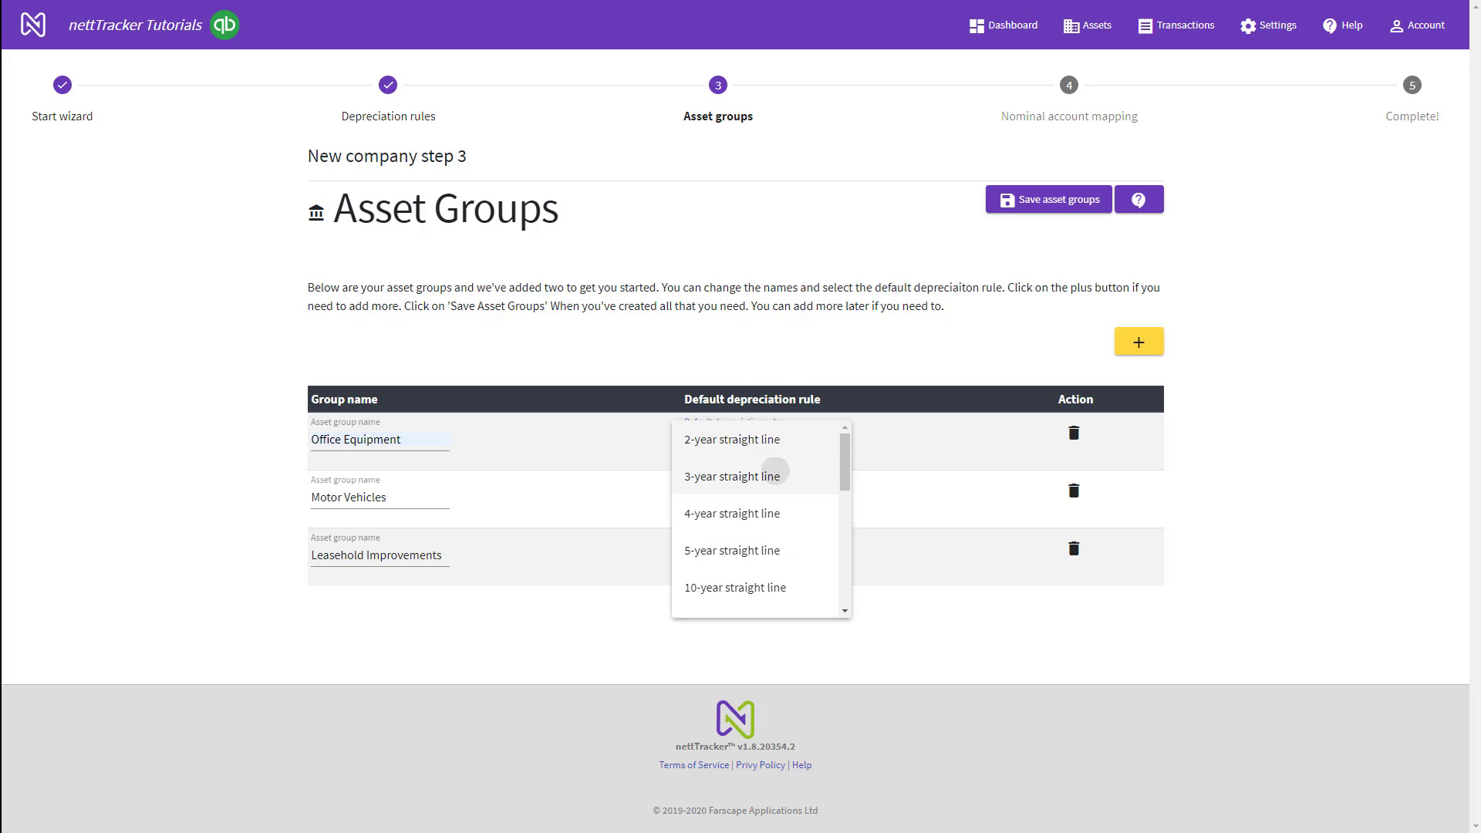
pyautogui.click(771, 476)
pyautogui.click(752, 497)
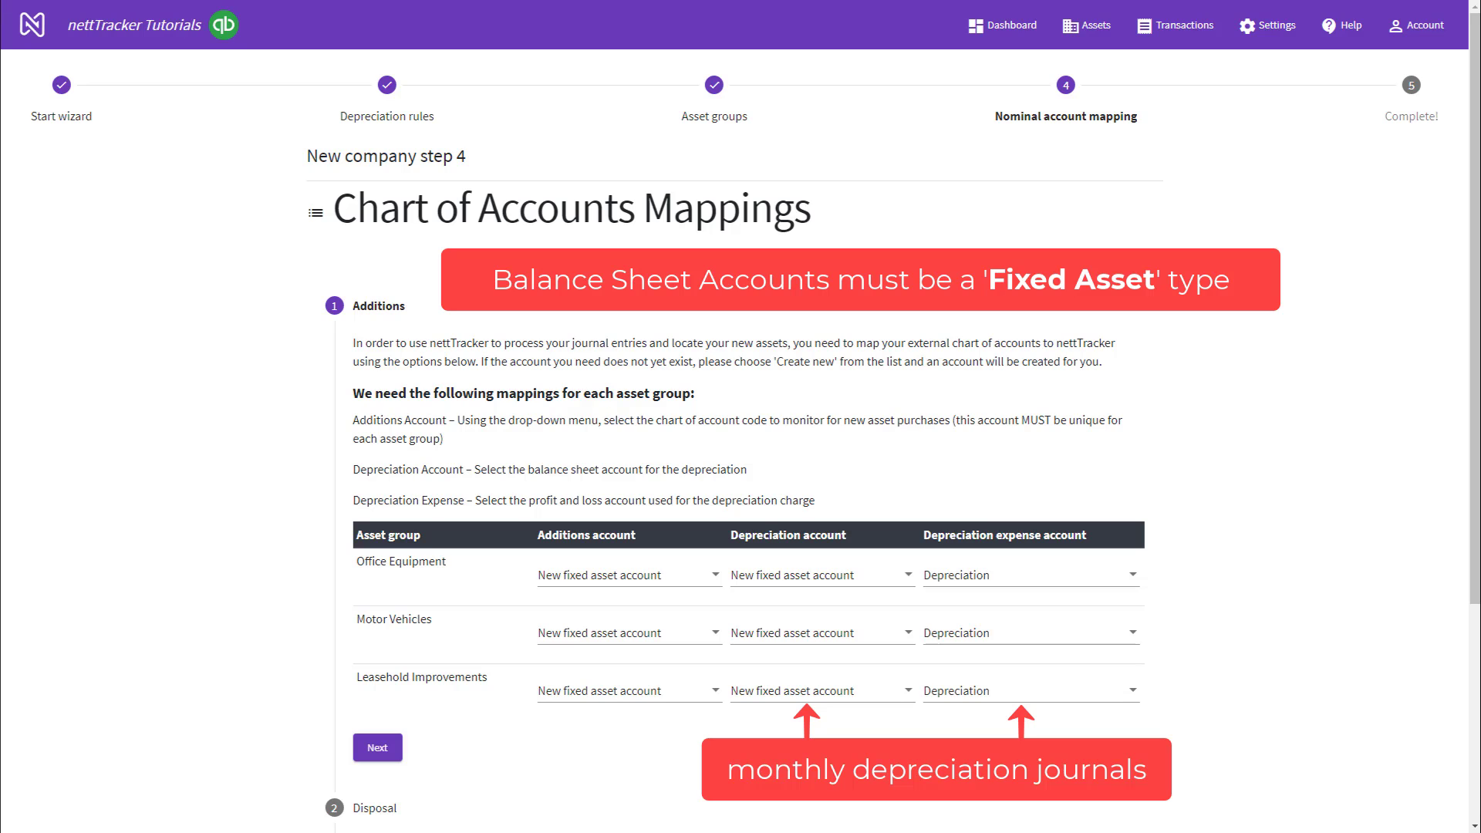
# Step: Map the Leasehold Improvements additions account to New fixed asset account, and proceed from the additions mappings to the disposal mappings
pyautogui.click(630, 689)
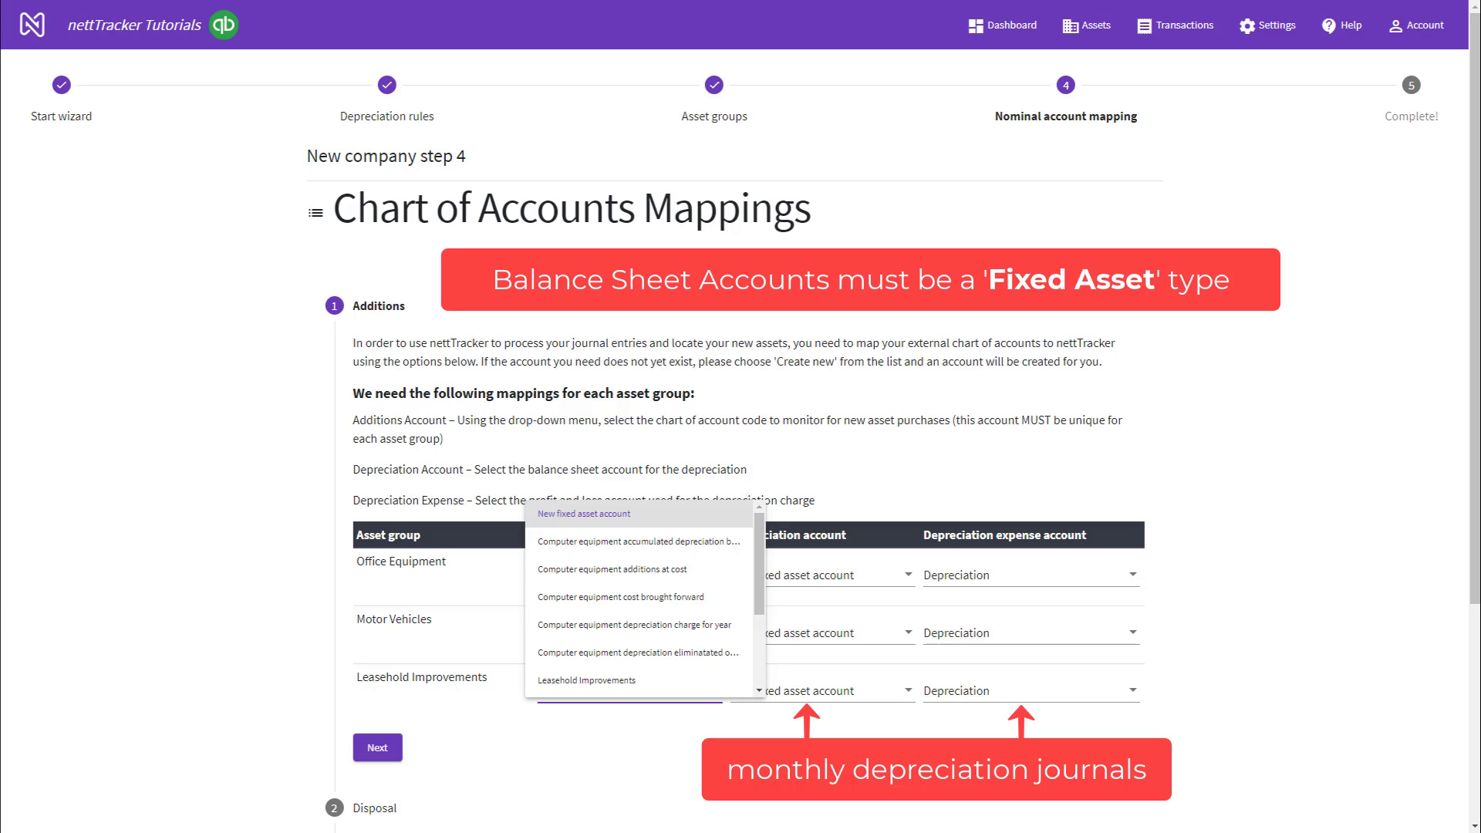
pyautogui.click(661, 514)
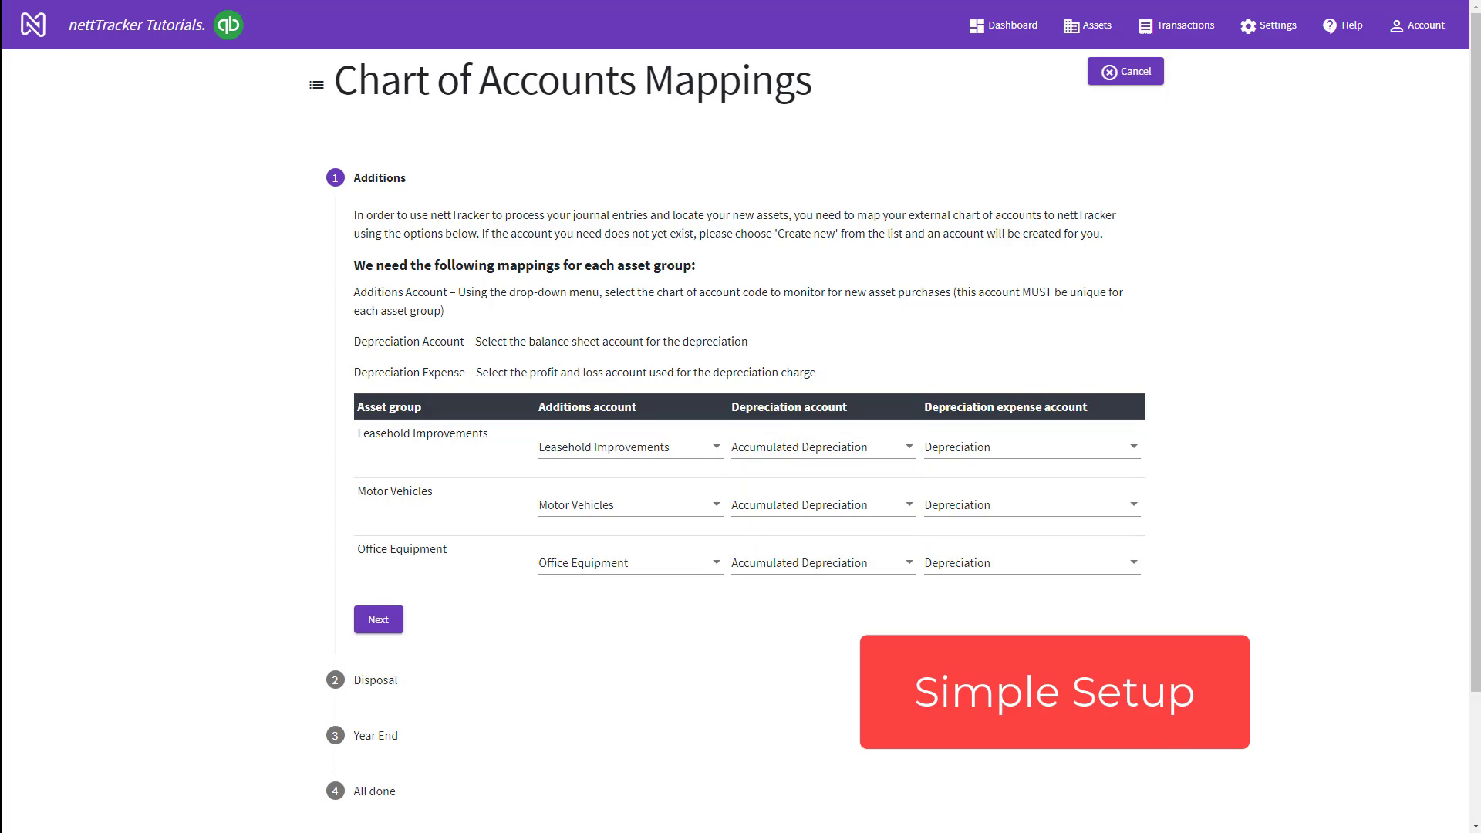
pyautogui.click(379, 620)
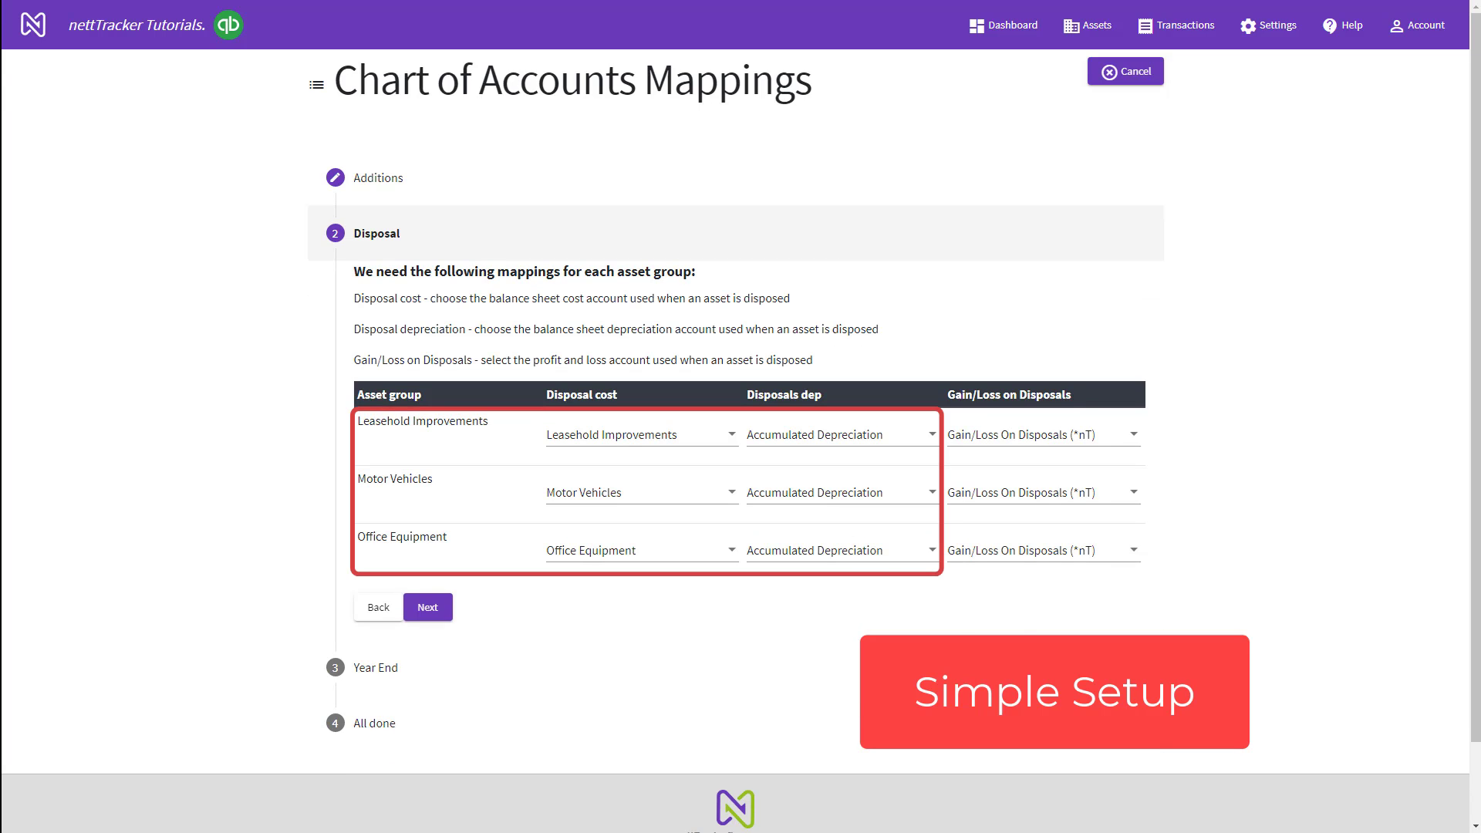
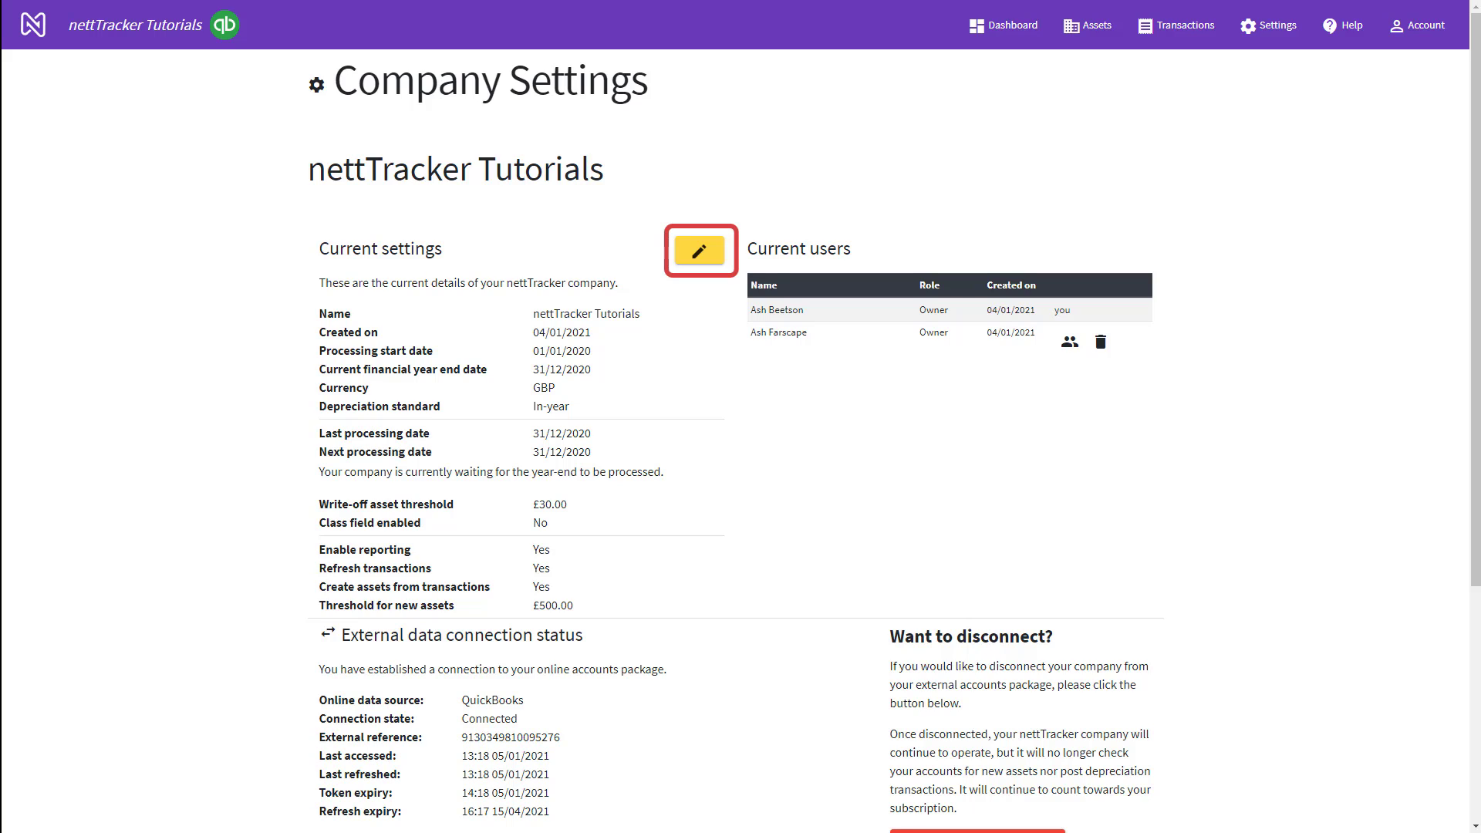
# Step: Open the company's current settings for editing and look through the rest of the company settings
pyautogui.click(702, 254)
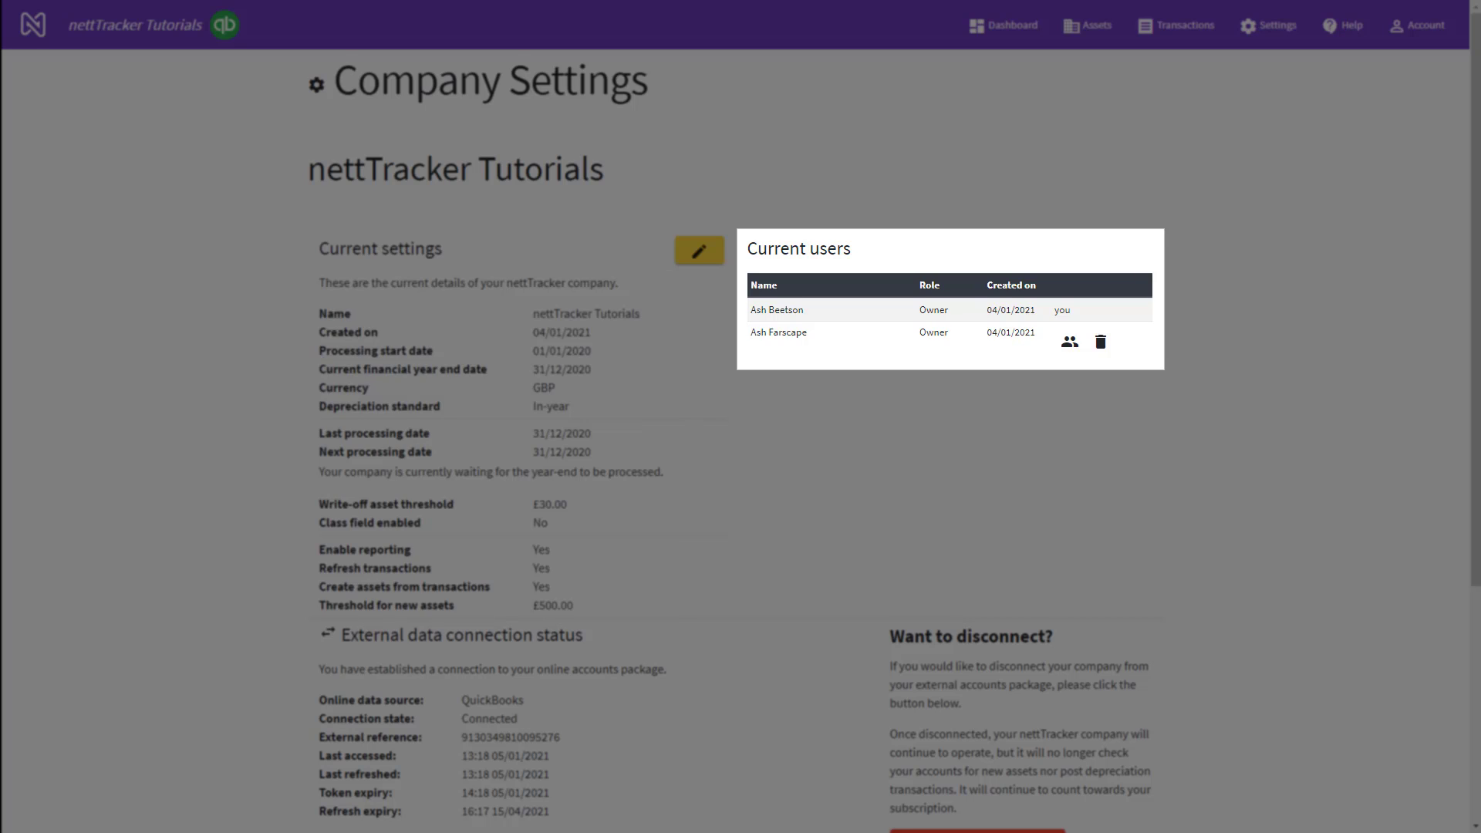
pyautogui.scroll(-4, 740, 455)
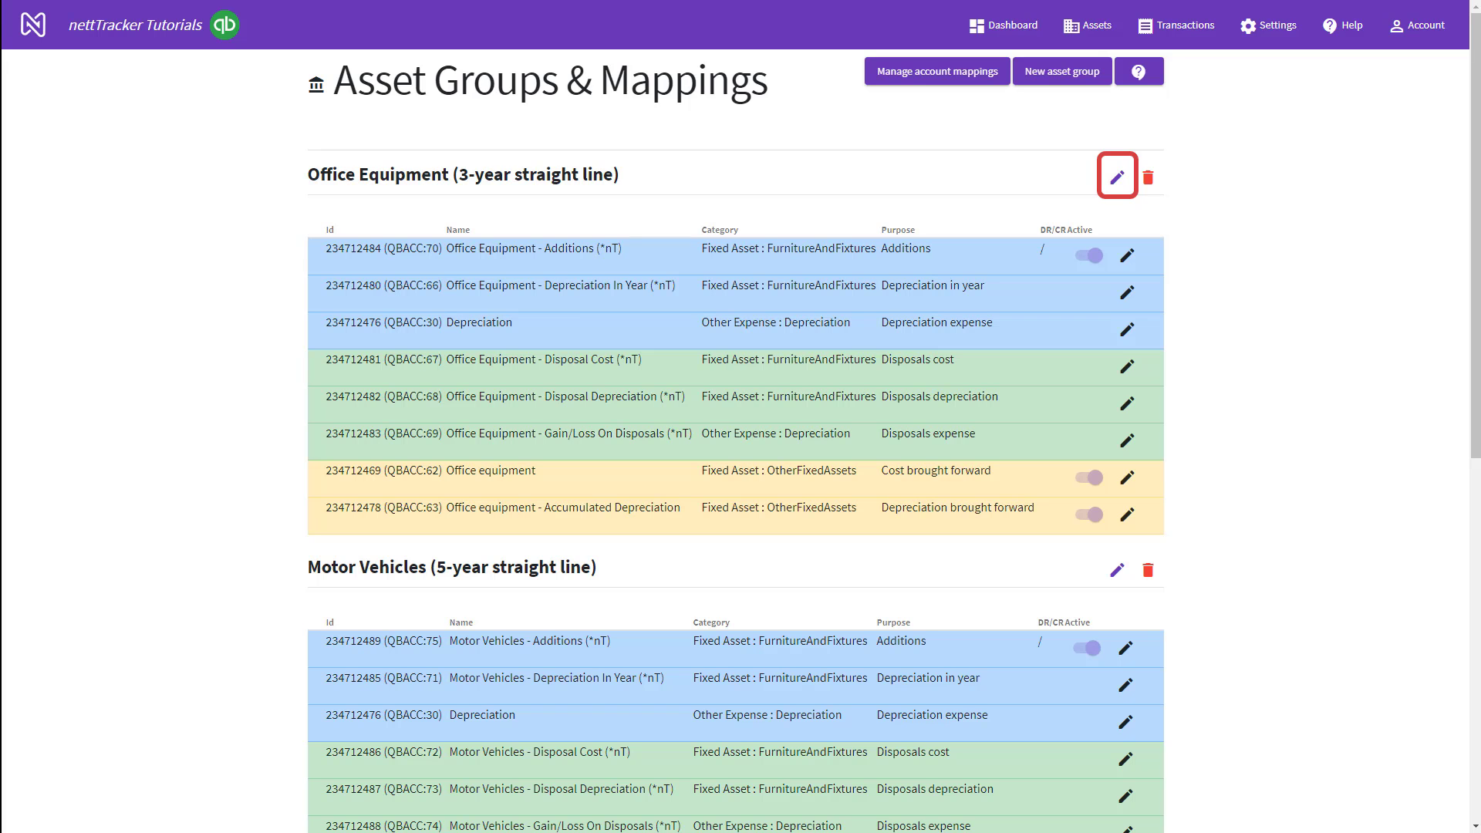
# Step: Open the Office Equipment asset group's details to check its name and default depreciation rule, and close them
pyautogui.click(1117, 178)
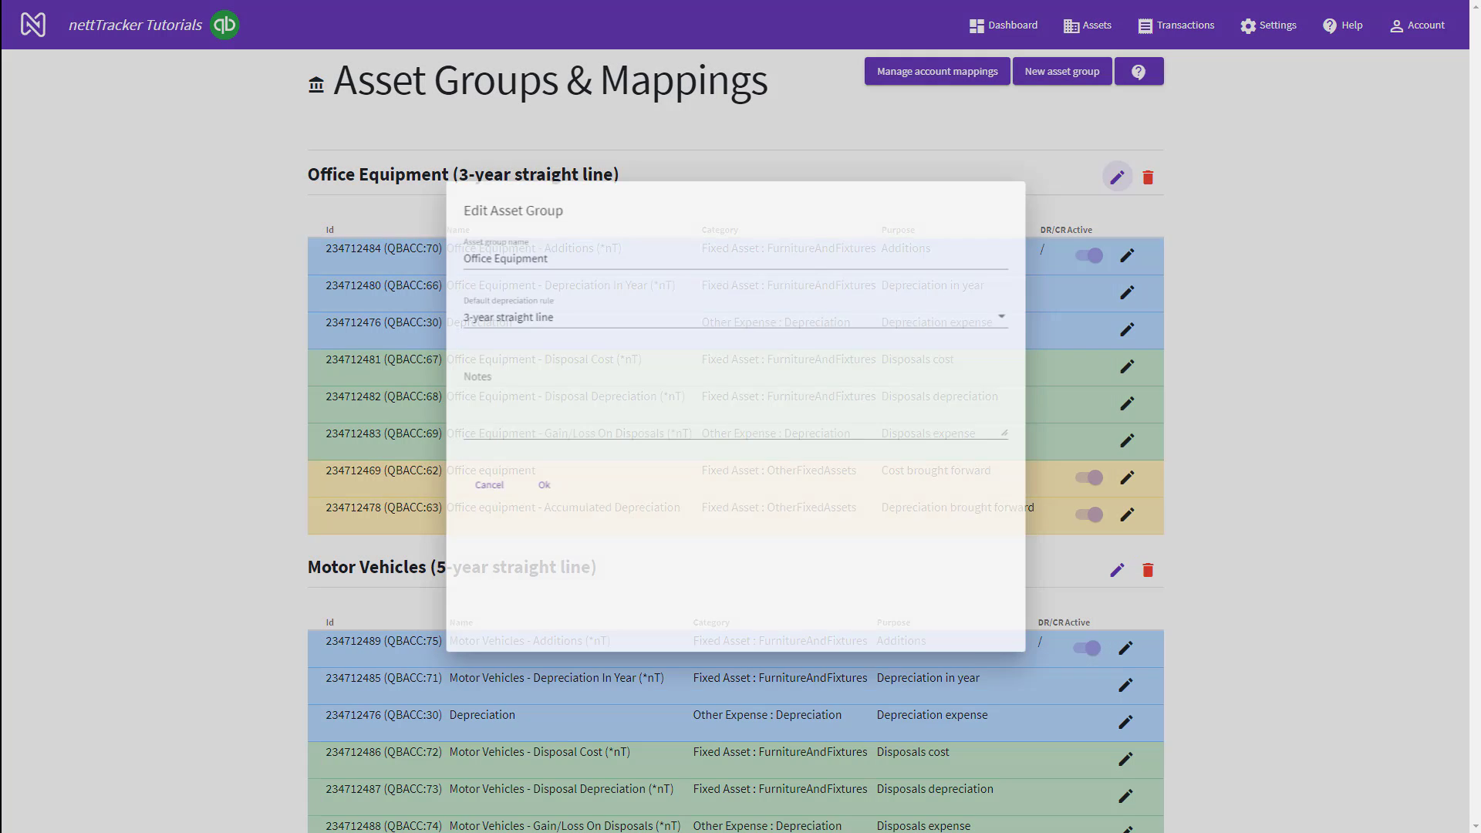
pyautogui.click(532, 489)
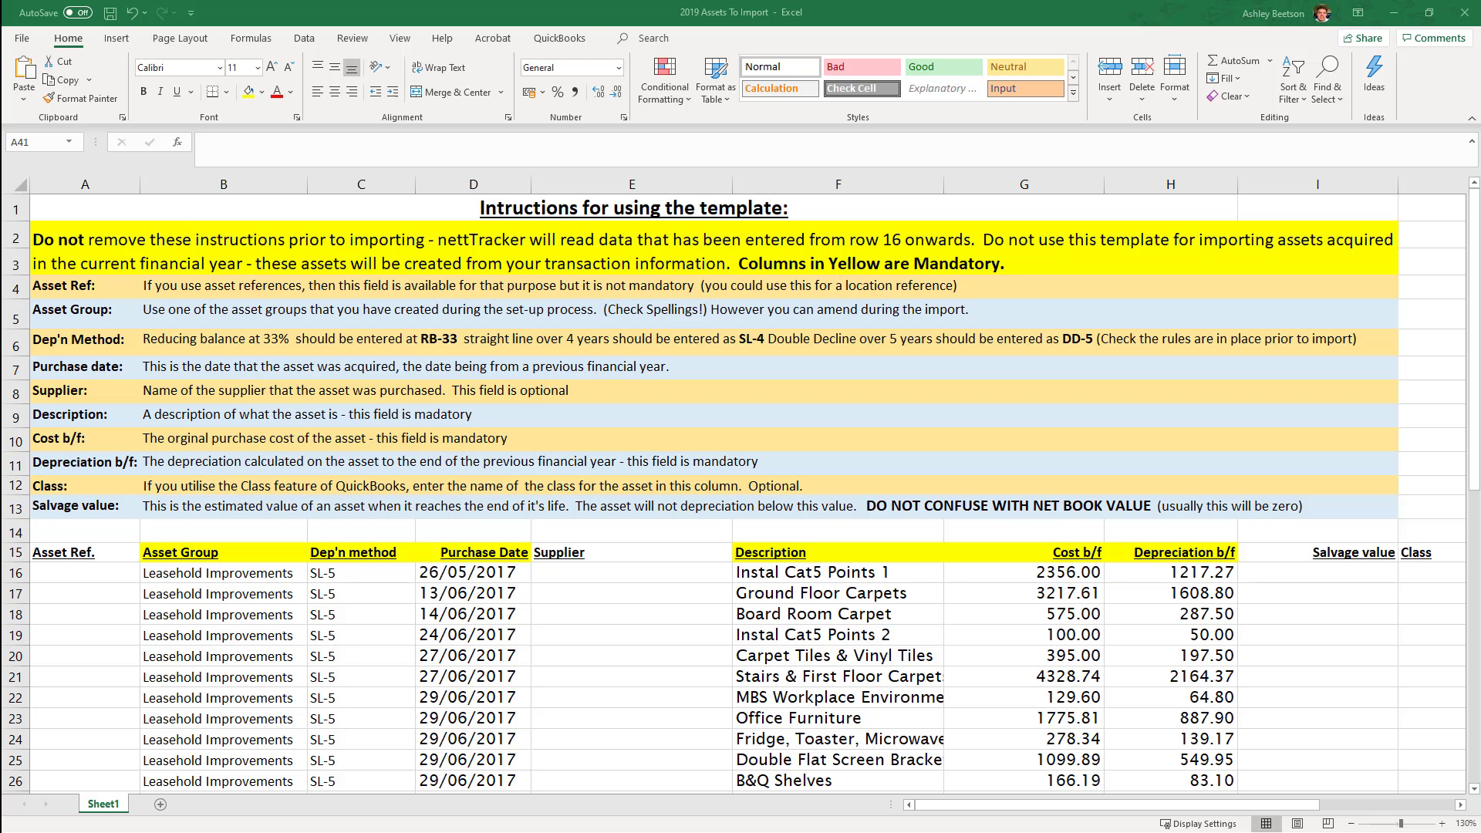
# Step: Check the rows of the asset spreadsheet and upload the file 2019 Assets To Import from Downloads to nettTracker's asset import
pyautogui.scroll(-4, 741, 494)
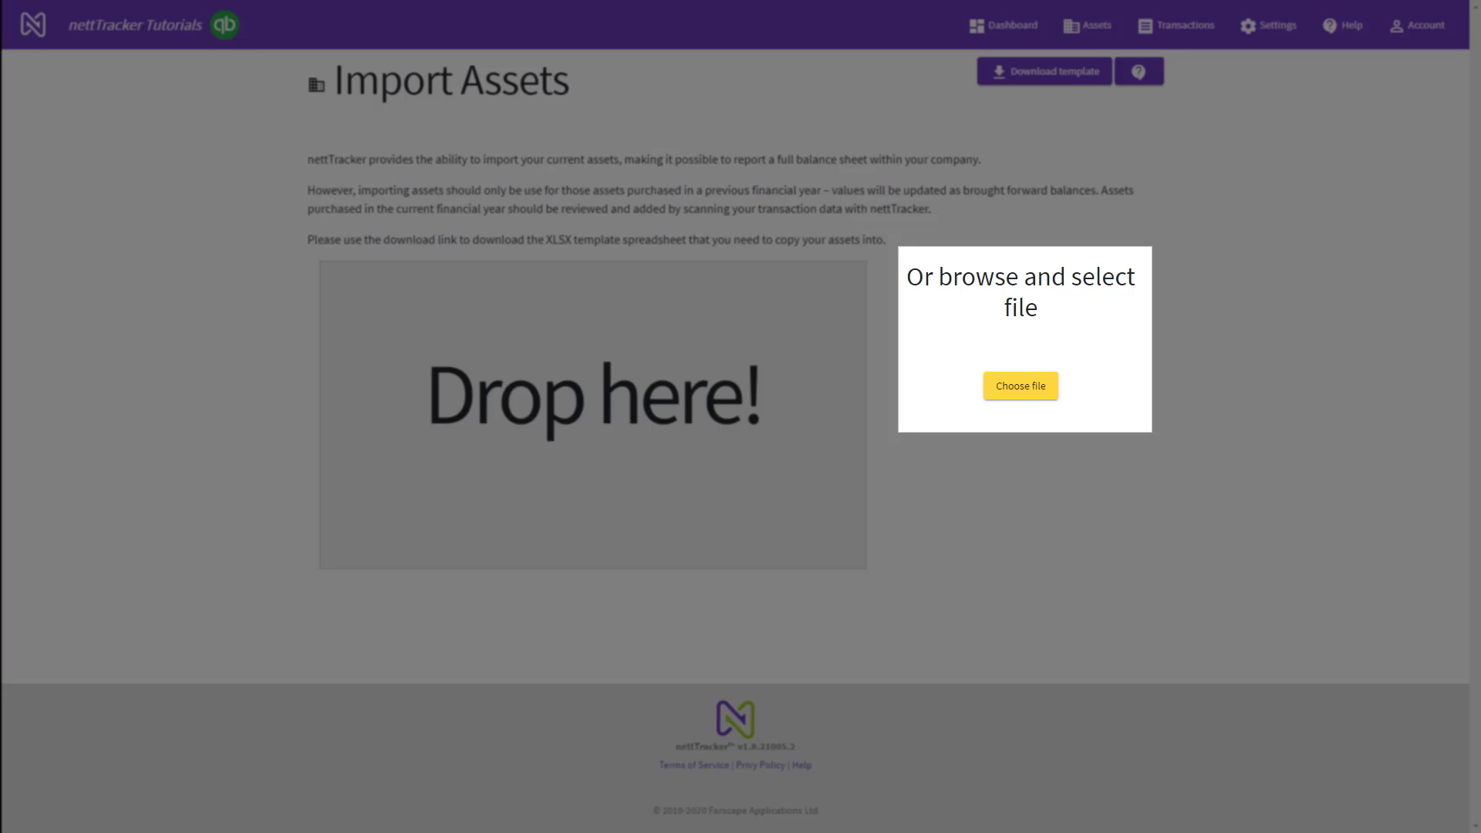
pyautogui.click(1020, 386)
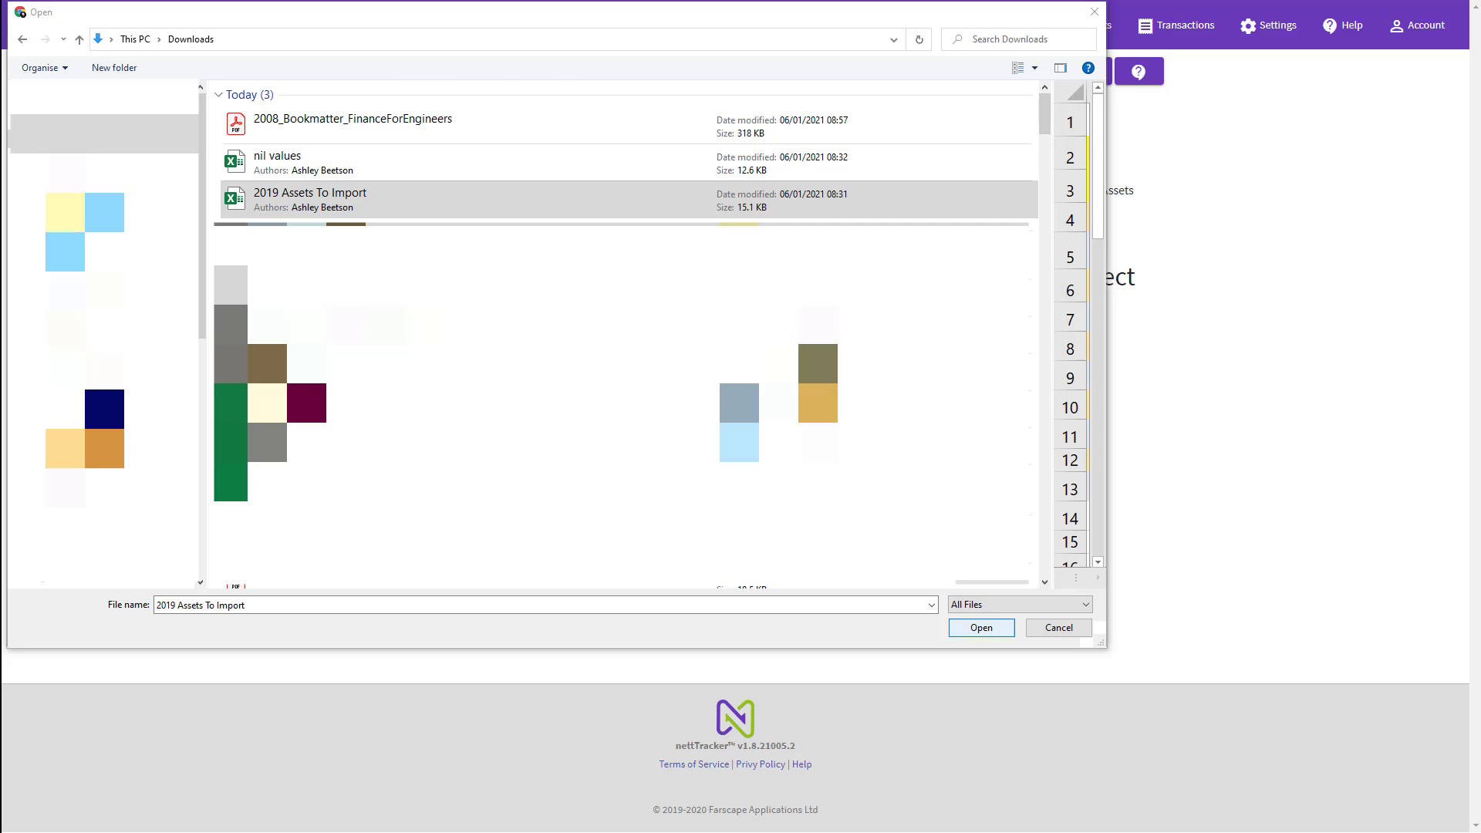
pyautogui.click(981, 627)
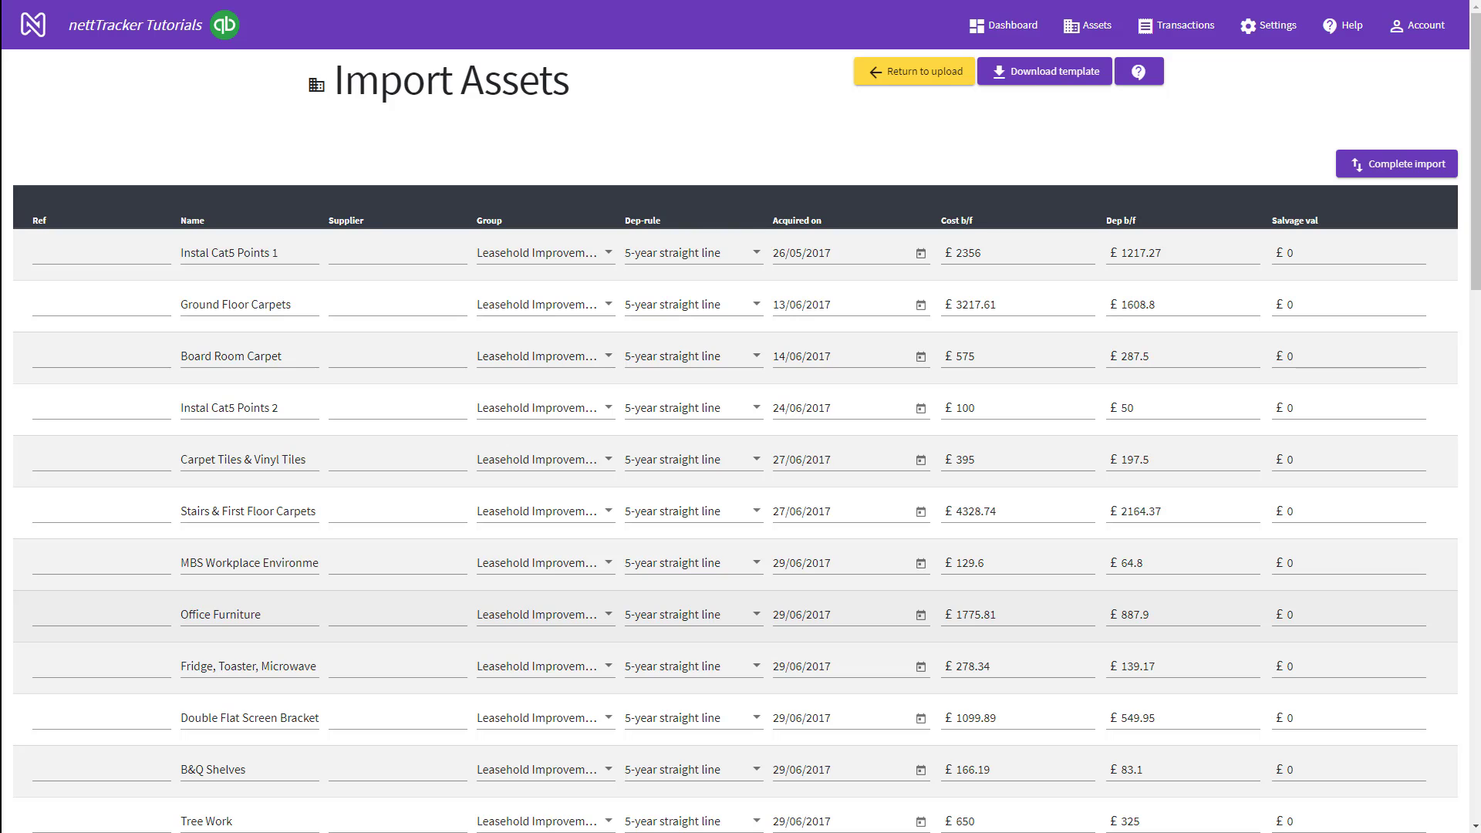
# Step: Examine the full list of assets awaiting import, checking each one's group, depreciation rule, acquisition date, cost and brought-forward depreciation
pyautogui.scroll(-1, 740, 440)
pyautogui.scroll(-5, 740, 440)
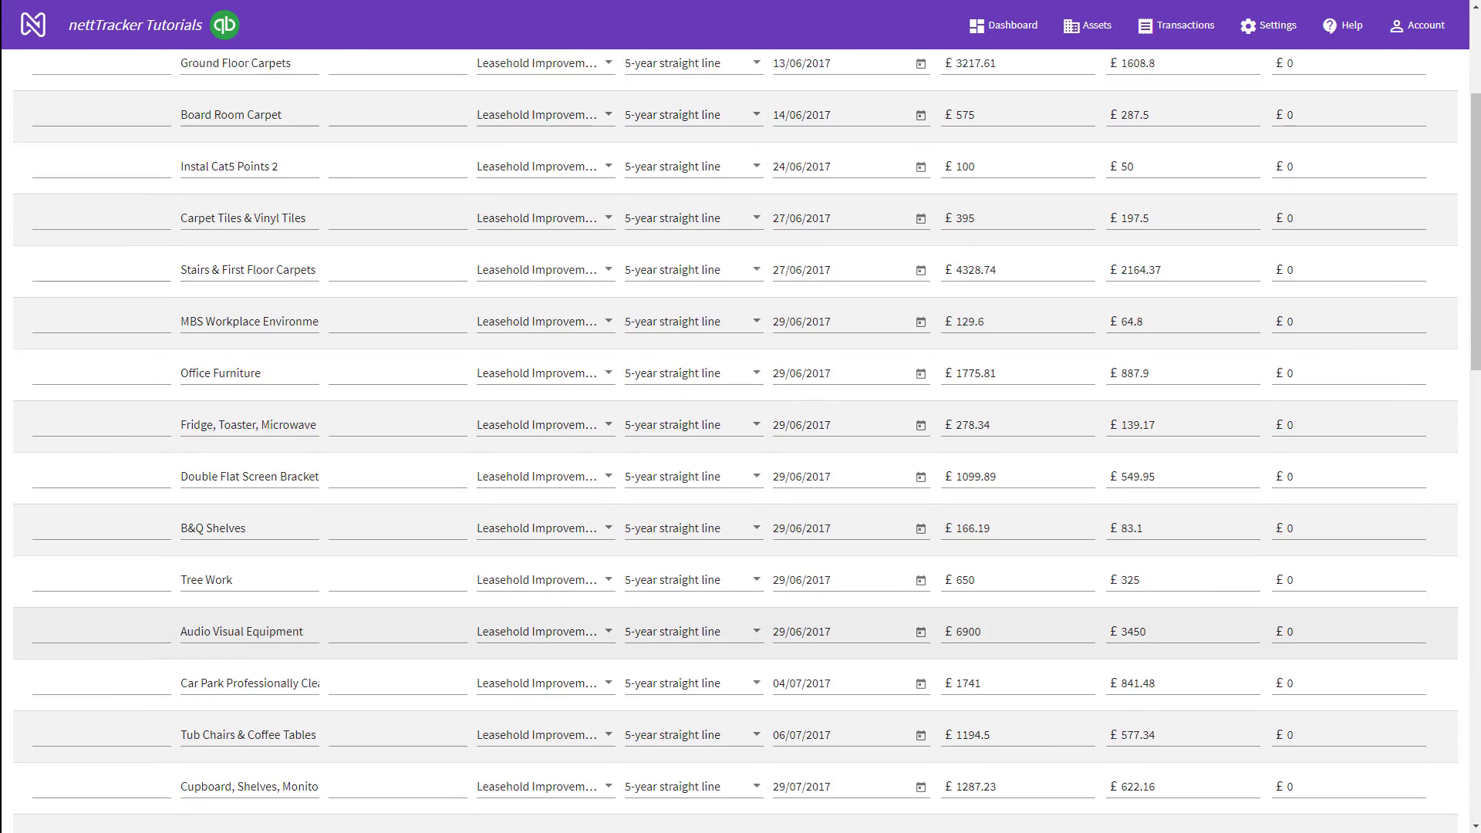
pyautogui.scroll(-4, 740, 439)
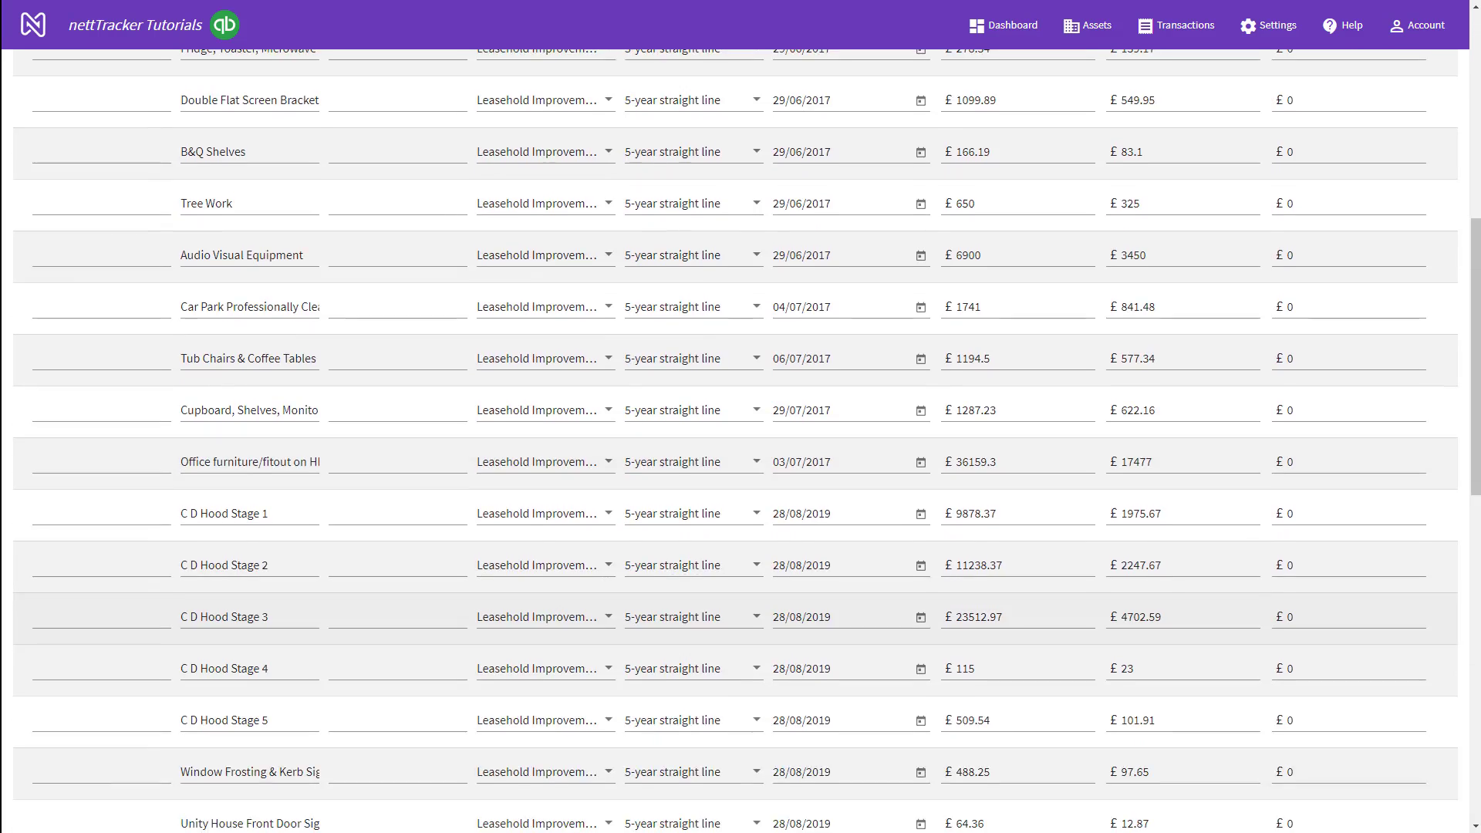
pyautogui.scroll(-8, 740, 440)
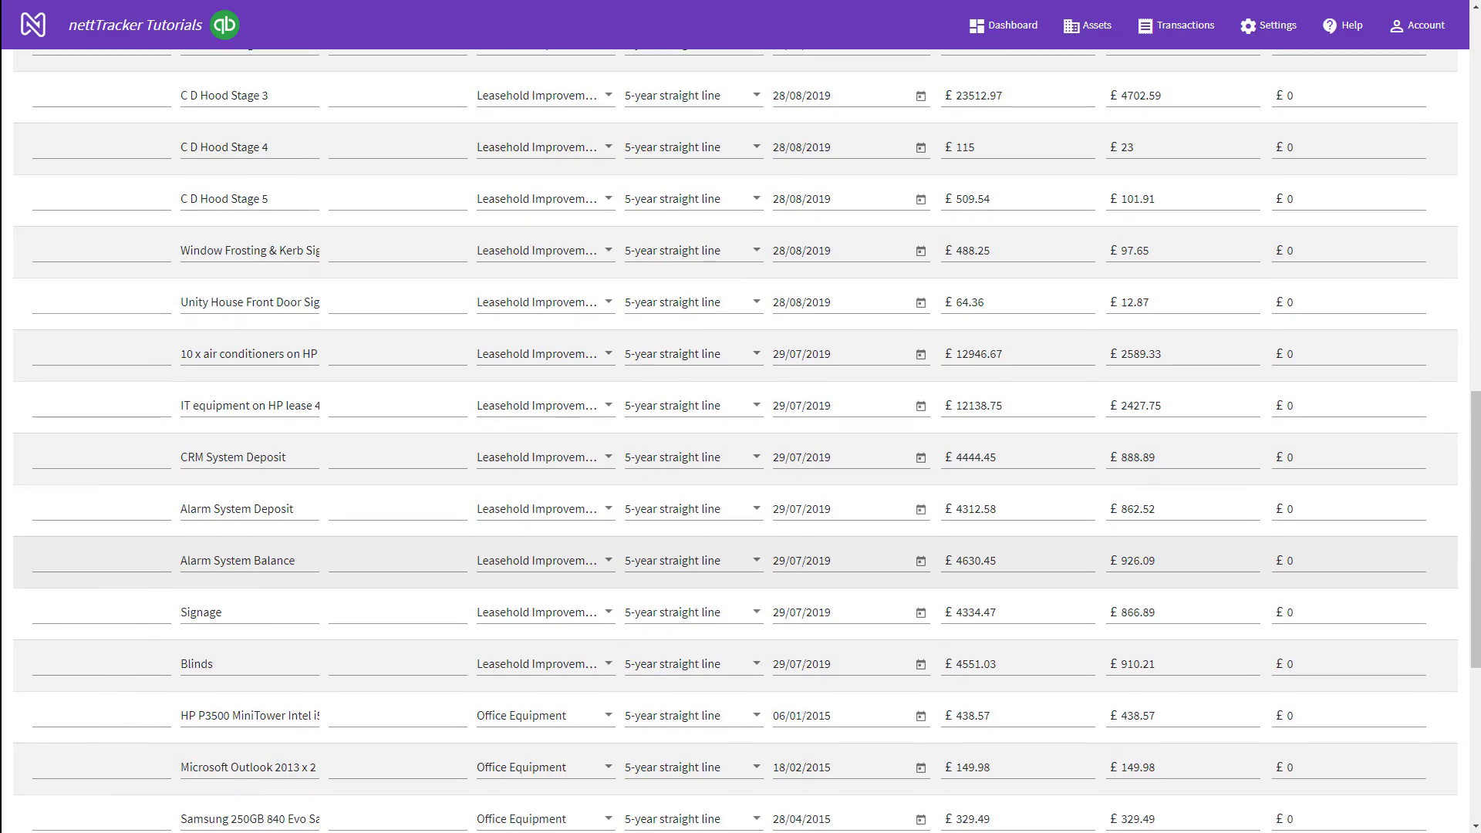
pyautogui.scroll(-2, 740, 440)
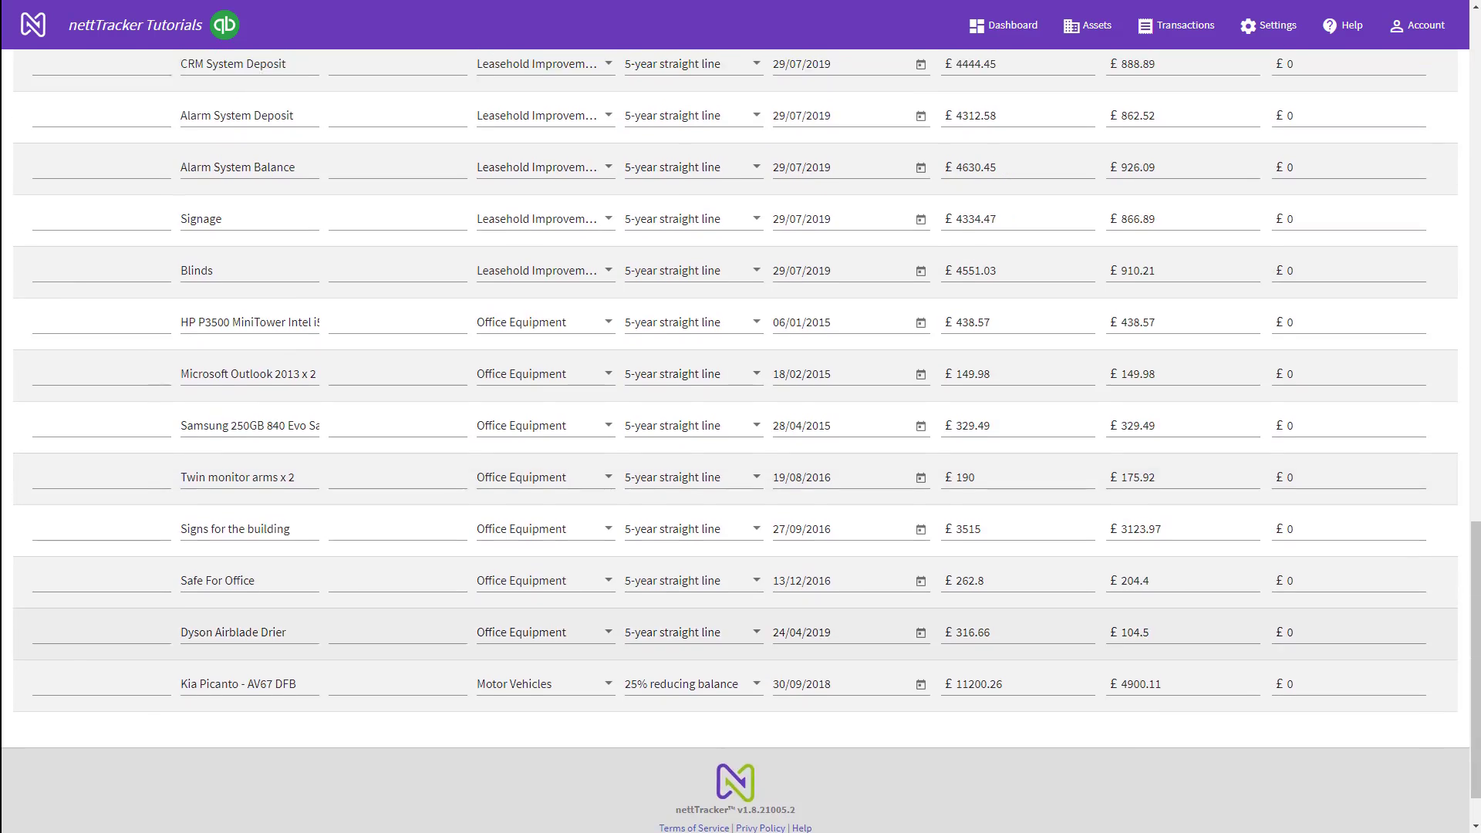
pyautogui.scroll(5, 740, 440)
pyautogui.scroll(10, 740, 439)
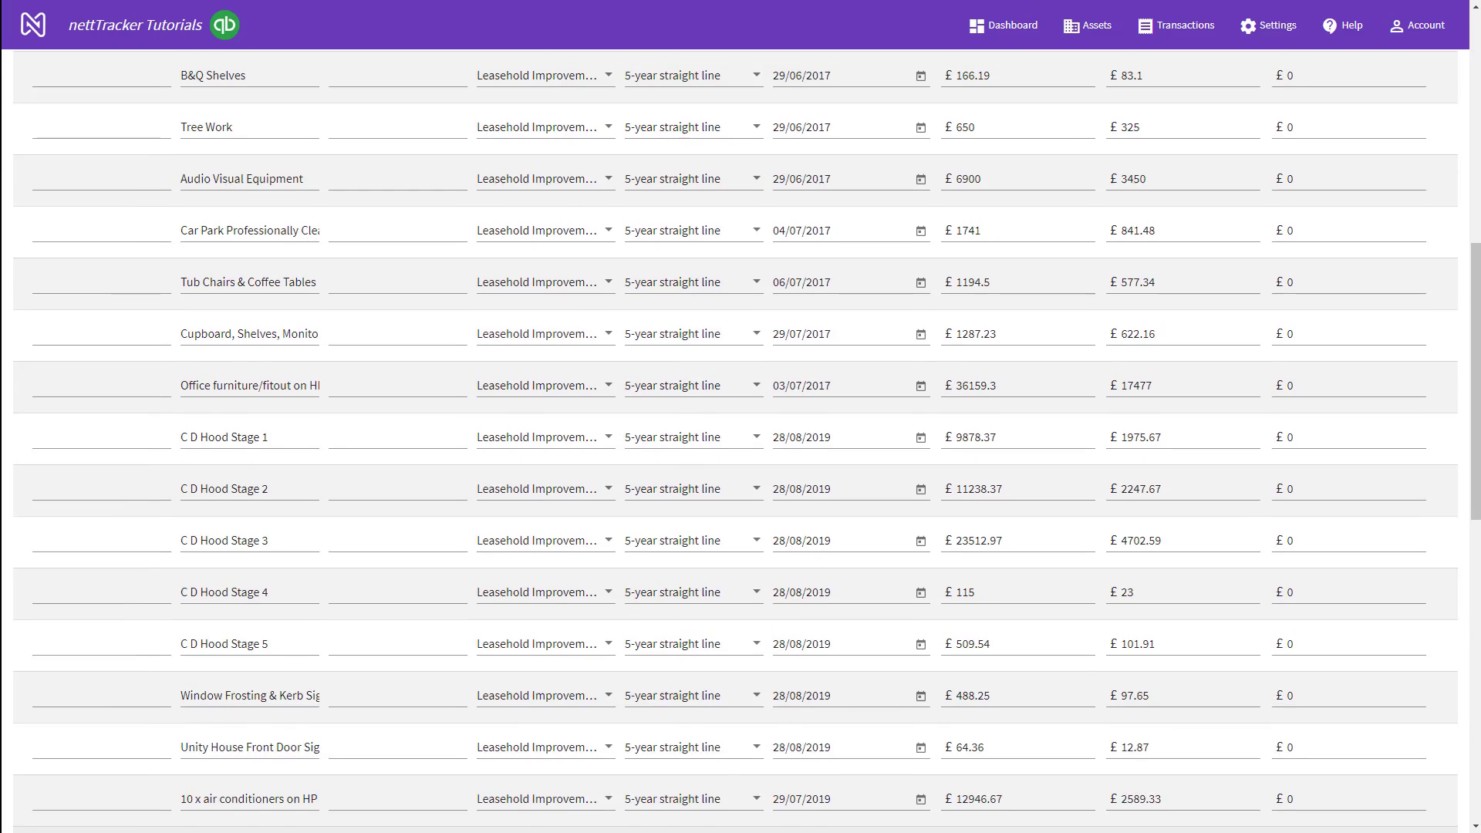
pyautogui.scroll(5, 741, 439)
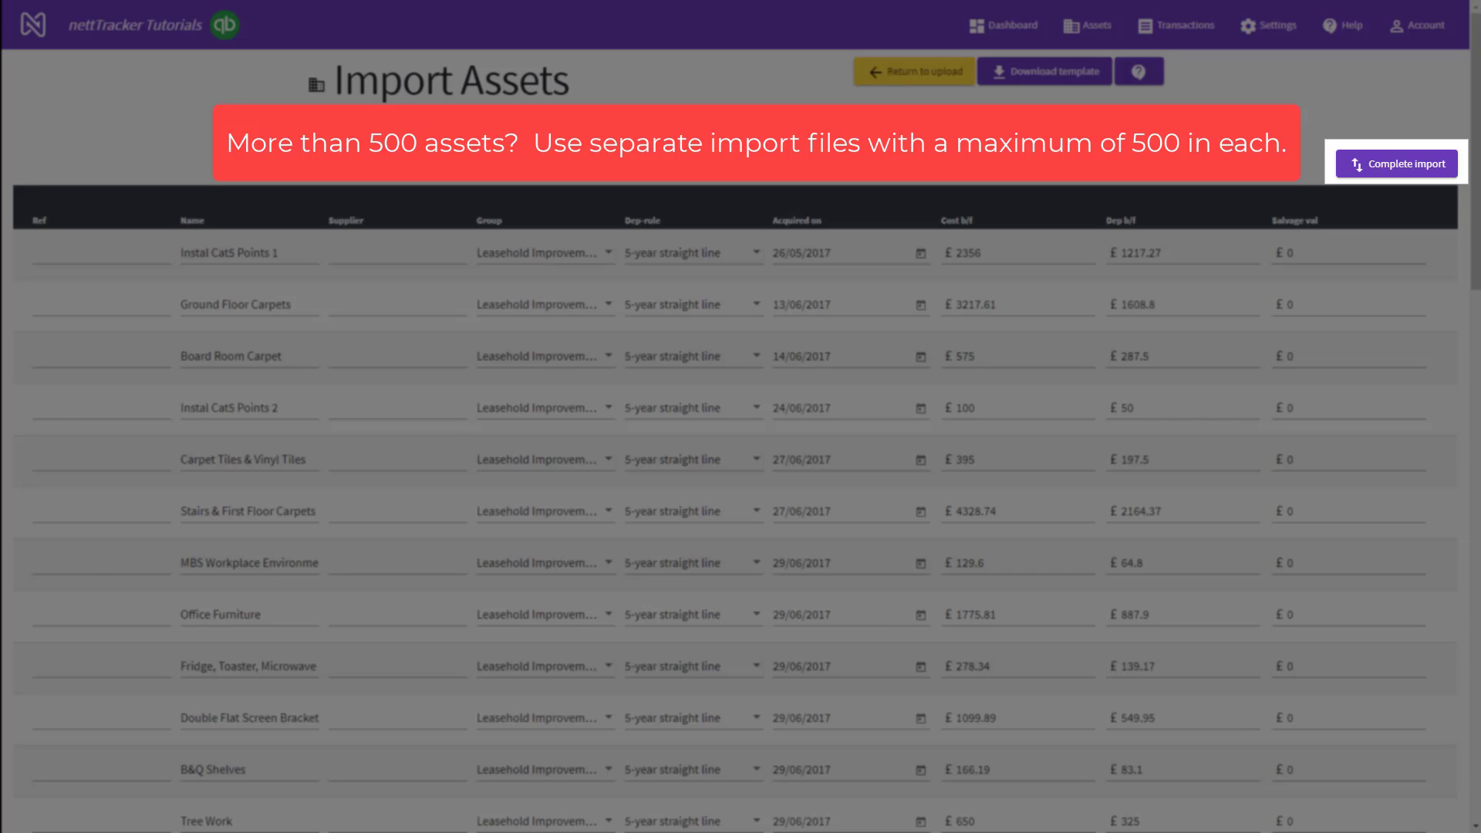
# Step: Complete the import of the listed assets and confirm proceeding with it
pyautogui.click(1397, 164)
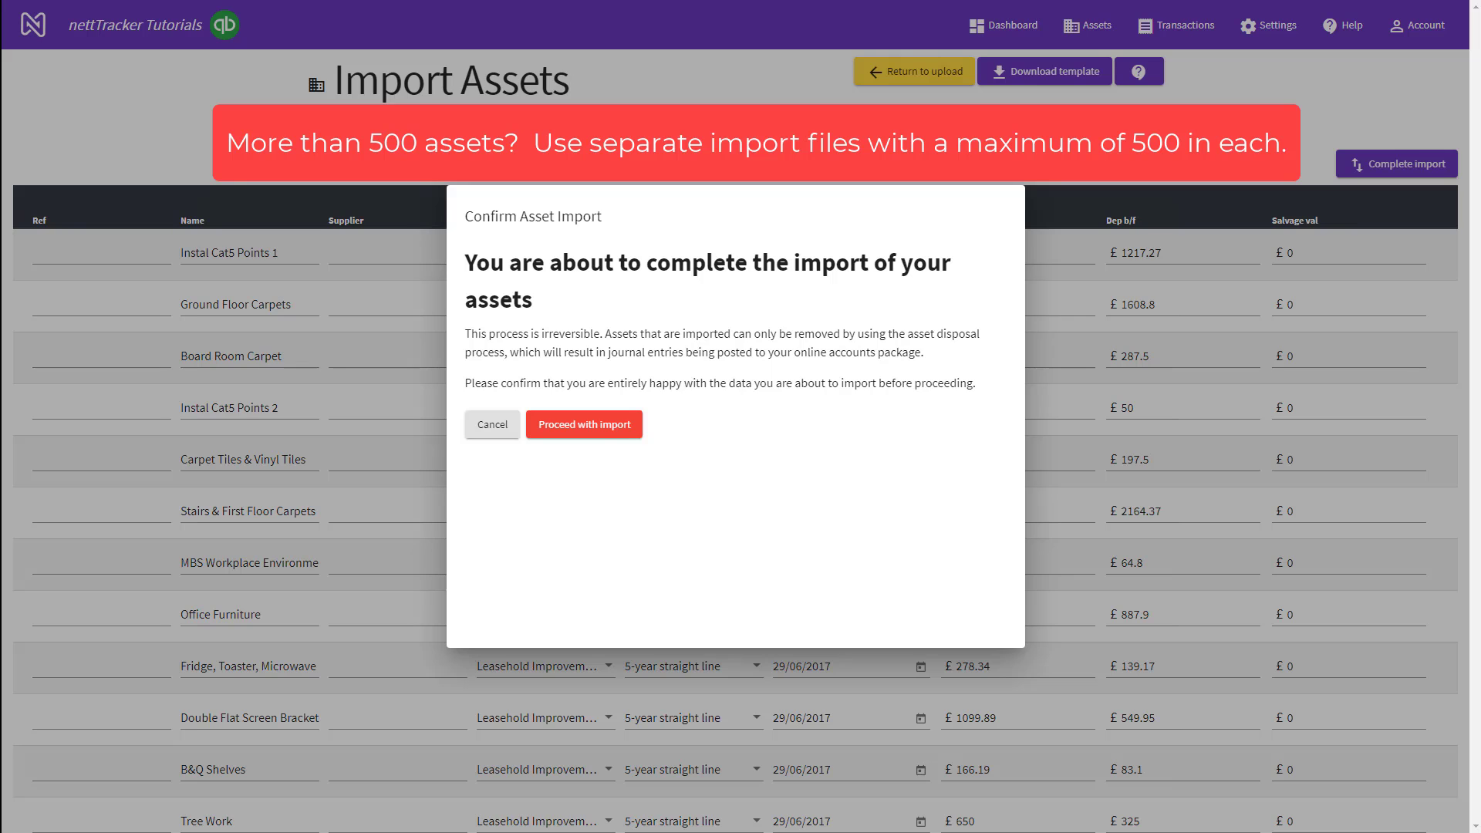
pyautogui.click(584, 425)
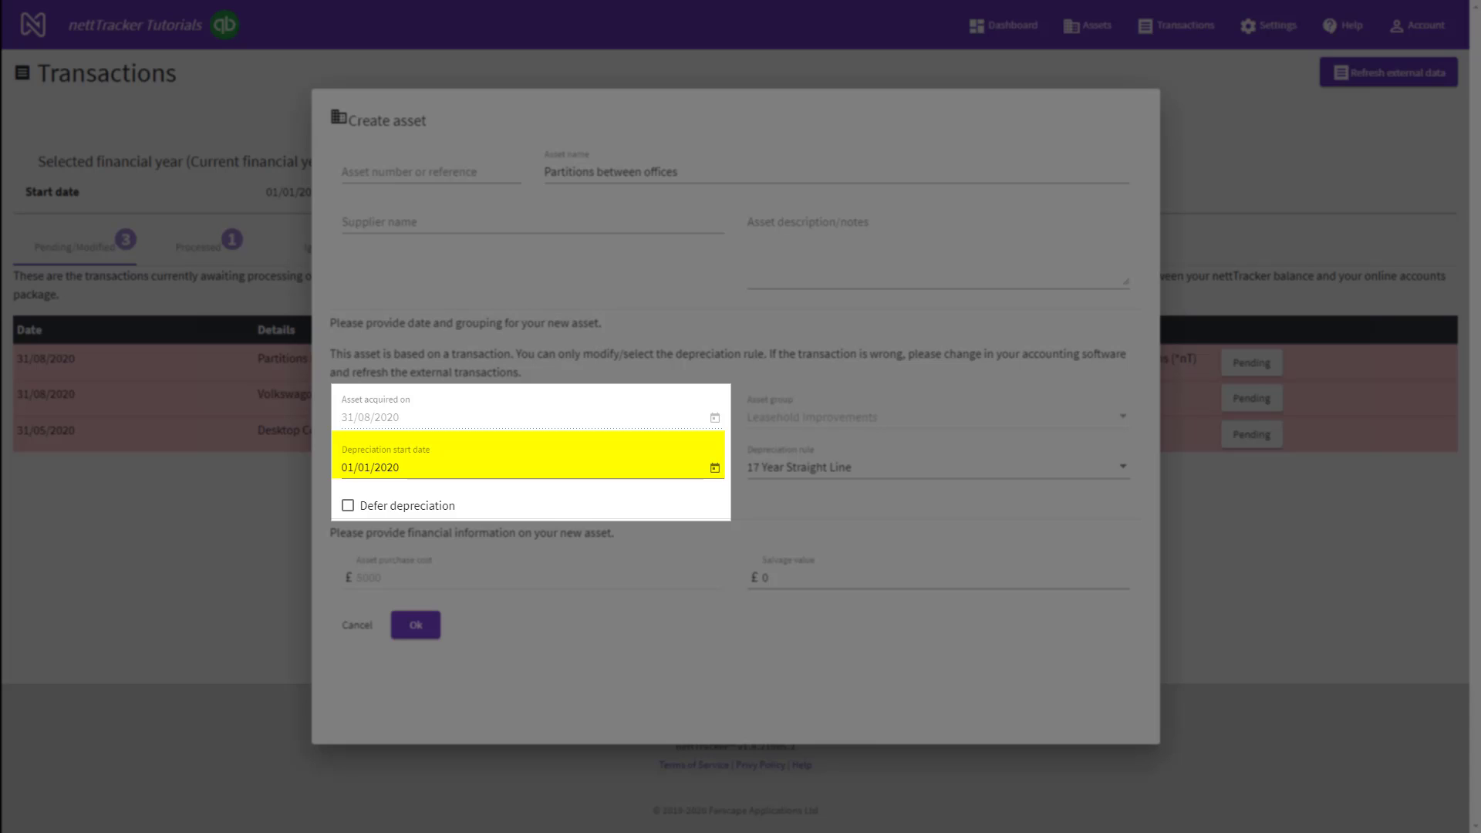
# Step: Set the depreciation start date of the Partitions between offices asset to 23/04/2020, and switch Defer depreciation on and back off
pyautogui.click(715, 468)
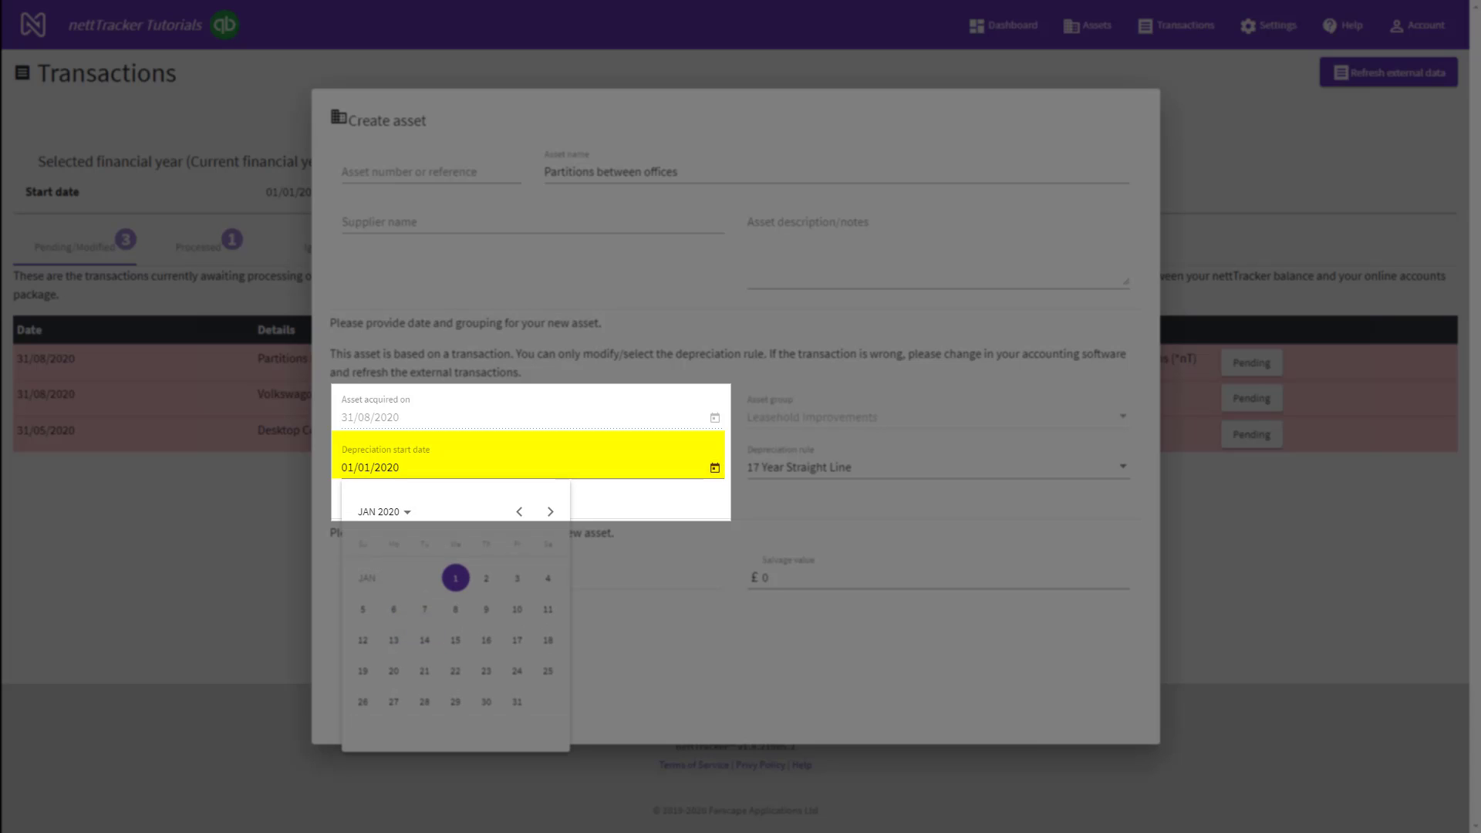
pyautogui.click(550, 512)
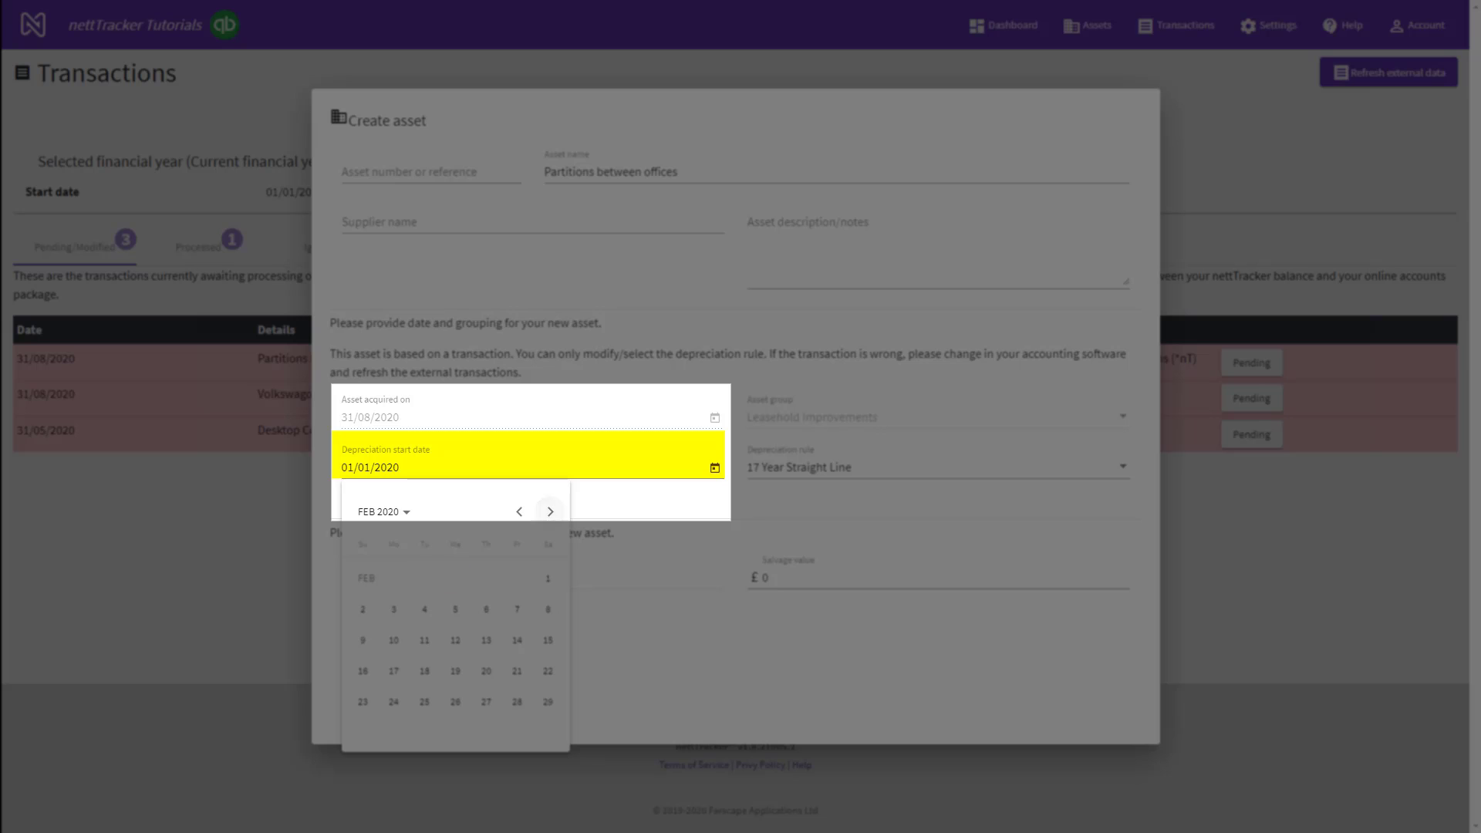
pyautogui.click(550, 511)
pyautogui.click(550, 512)
pyautogui.click(486, 671)
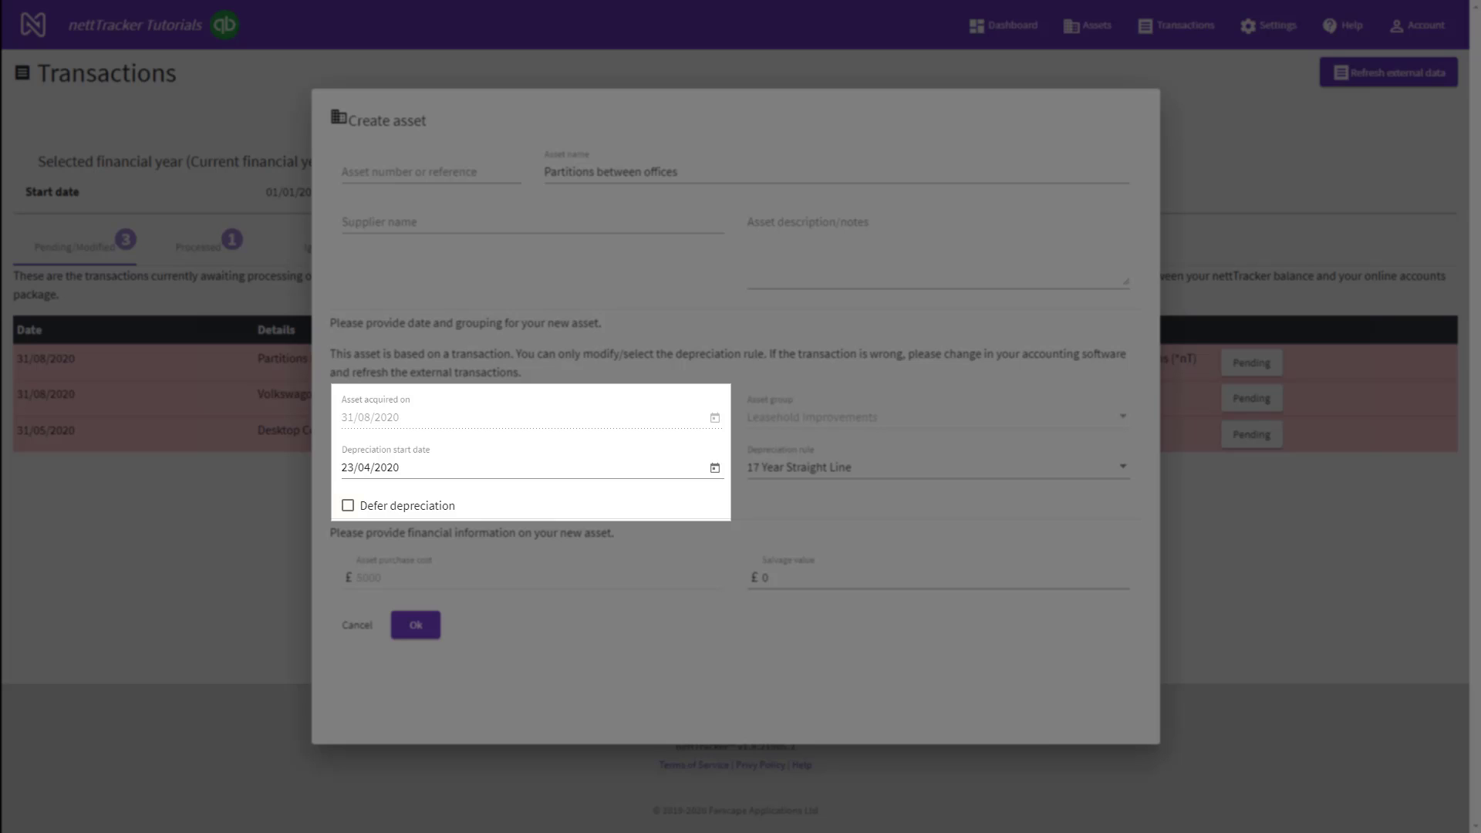
pyautogui.click(347, 506)
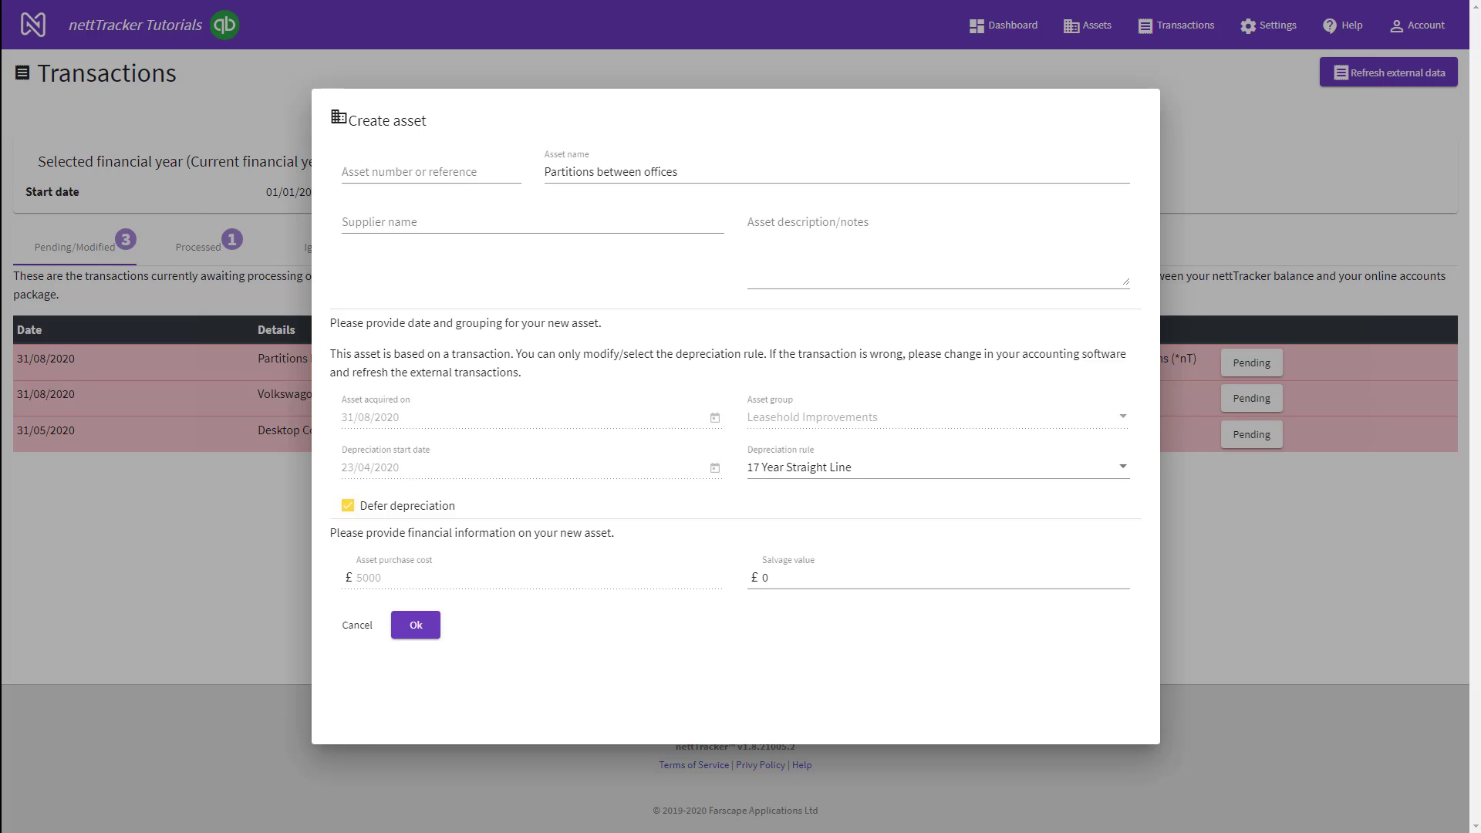
pyautogui.click(348, 506)
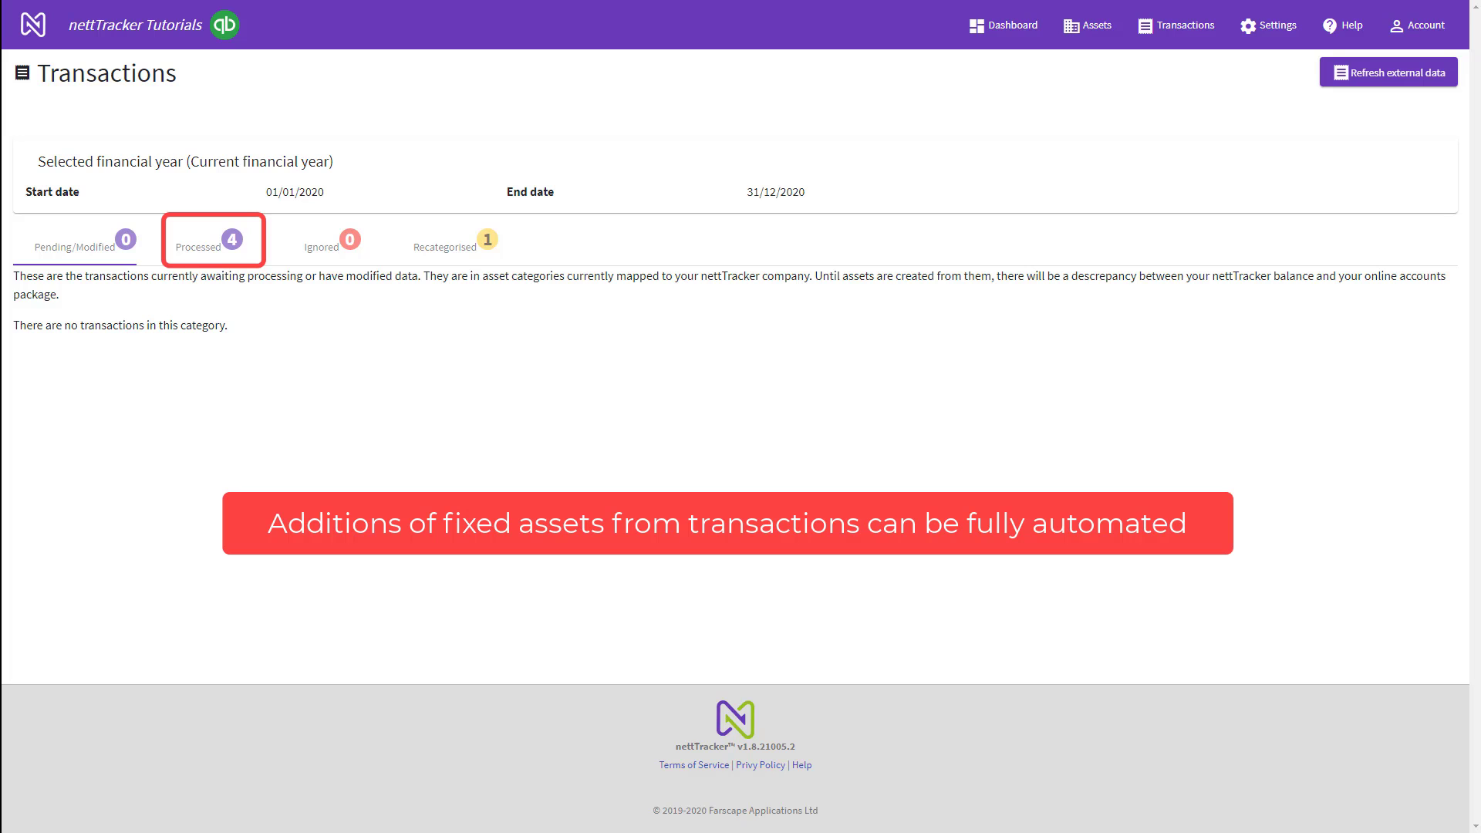
# Step: Review the processed, ignored and recategorised transactions of the current financial year
pyautogui.click(210, 245)
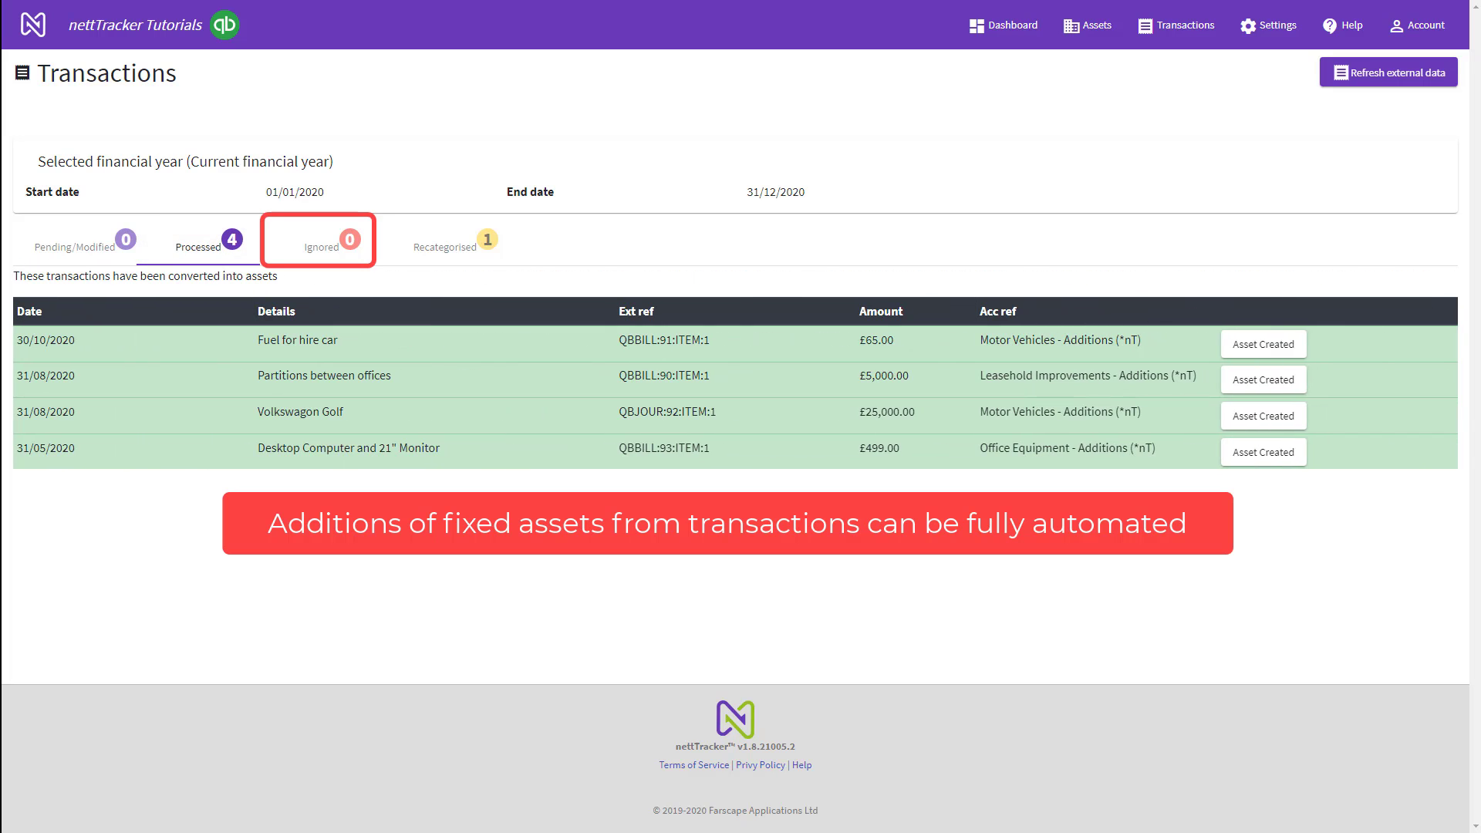
pyautogui.click(321, 245)
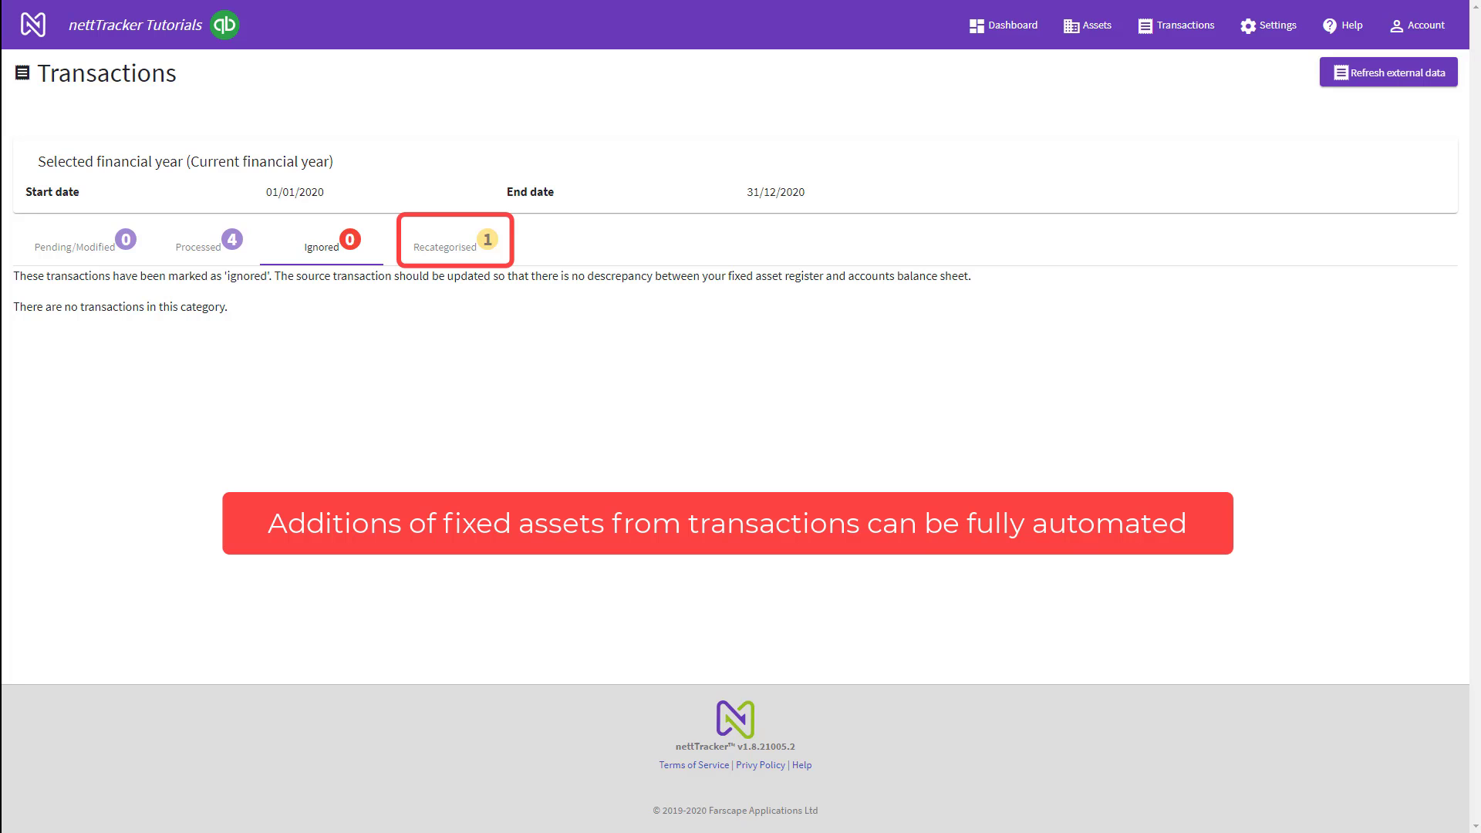
pyautogui.click(455, 246)
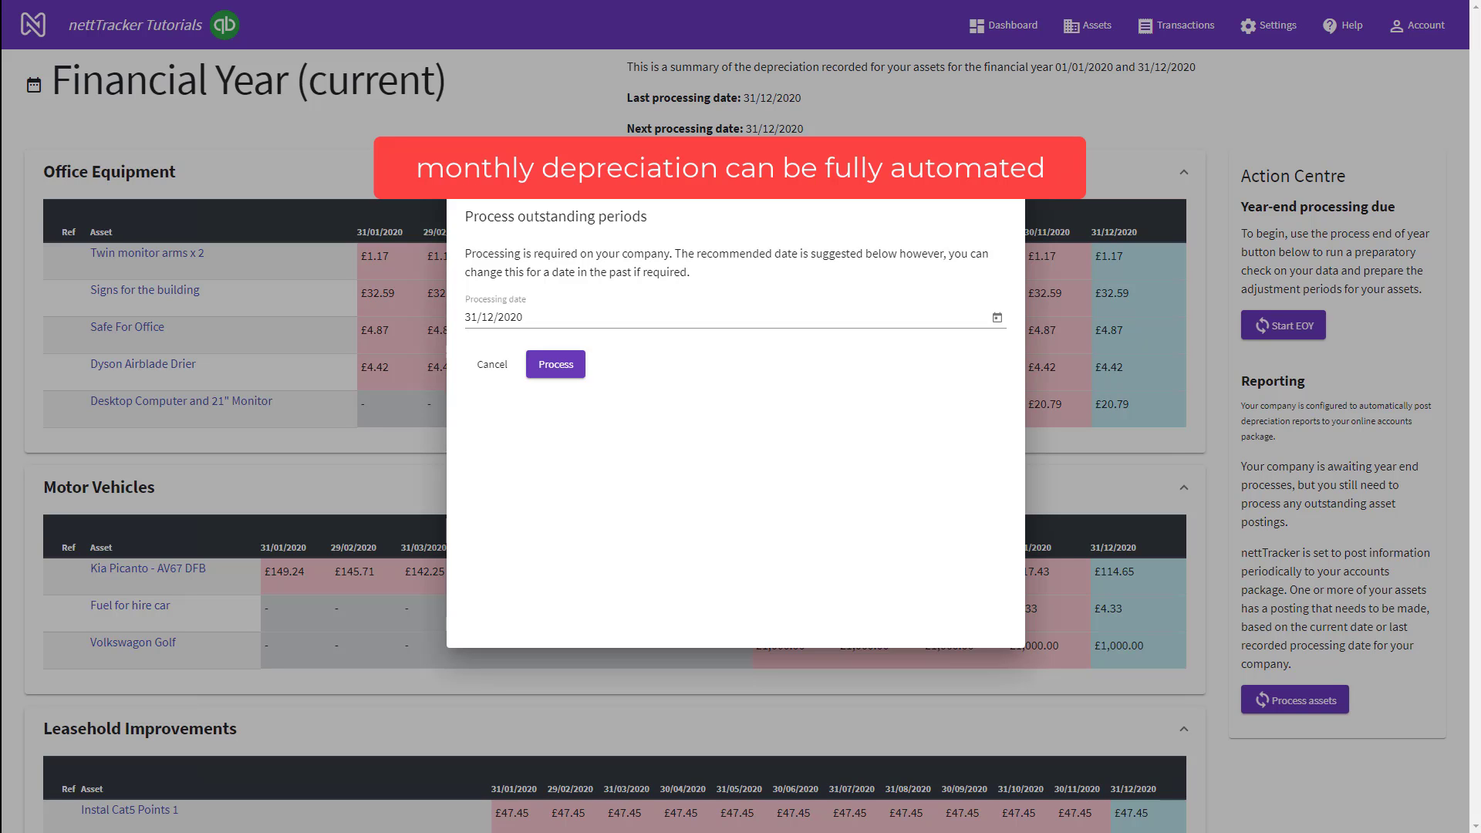
# Step: Process the outstanding depreciation periods with the processing date 31/12/2020
pyautogui.click(577, 365)
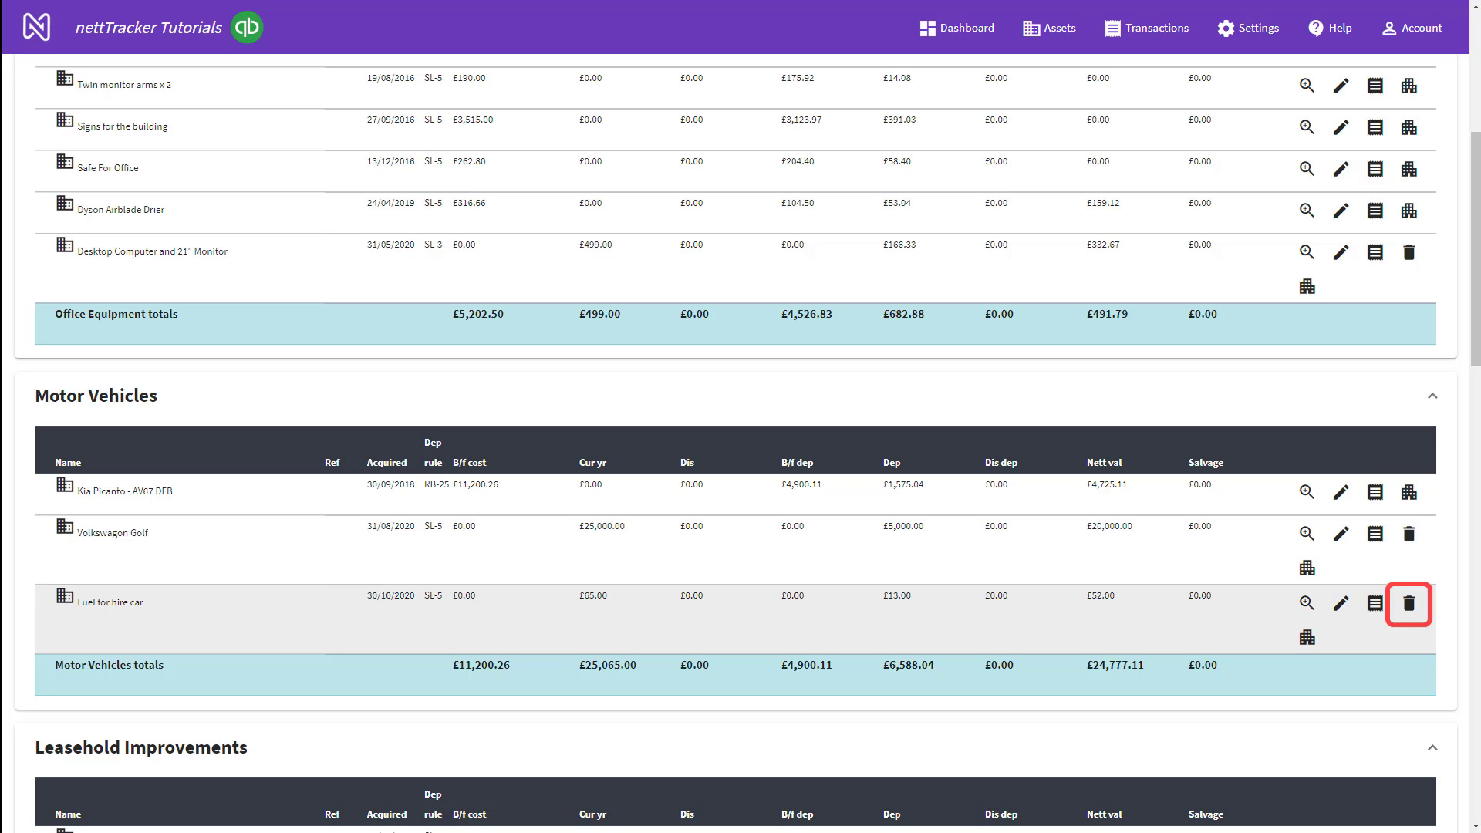
# Step: Delete the Fuel for hire car asset from the Motor Vehicles group and confirm the deletion
pyautogui.click(1408, 603)
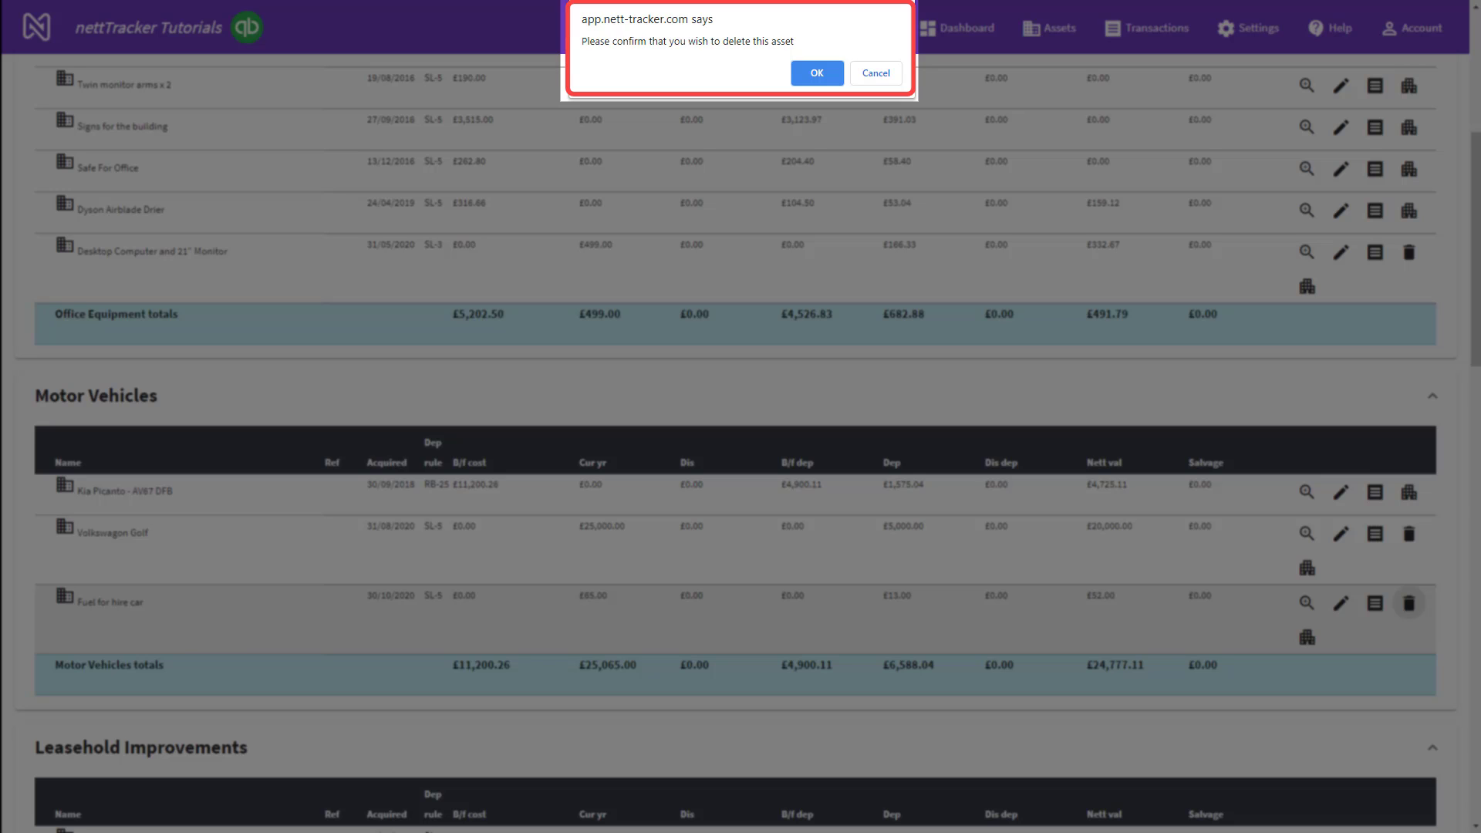
pyautogui.press('Return')
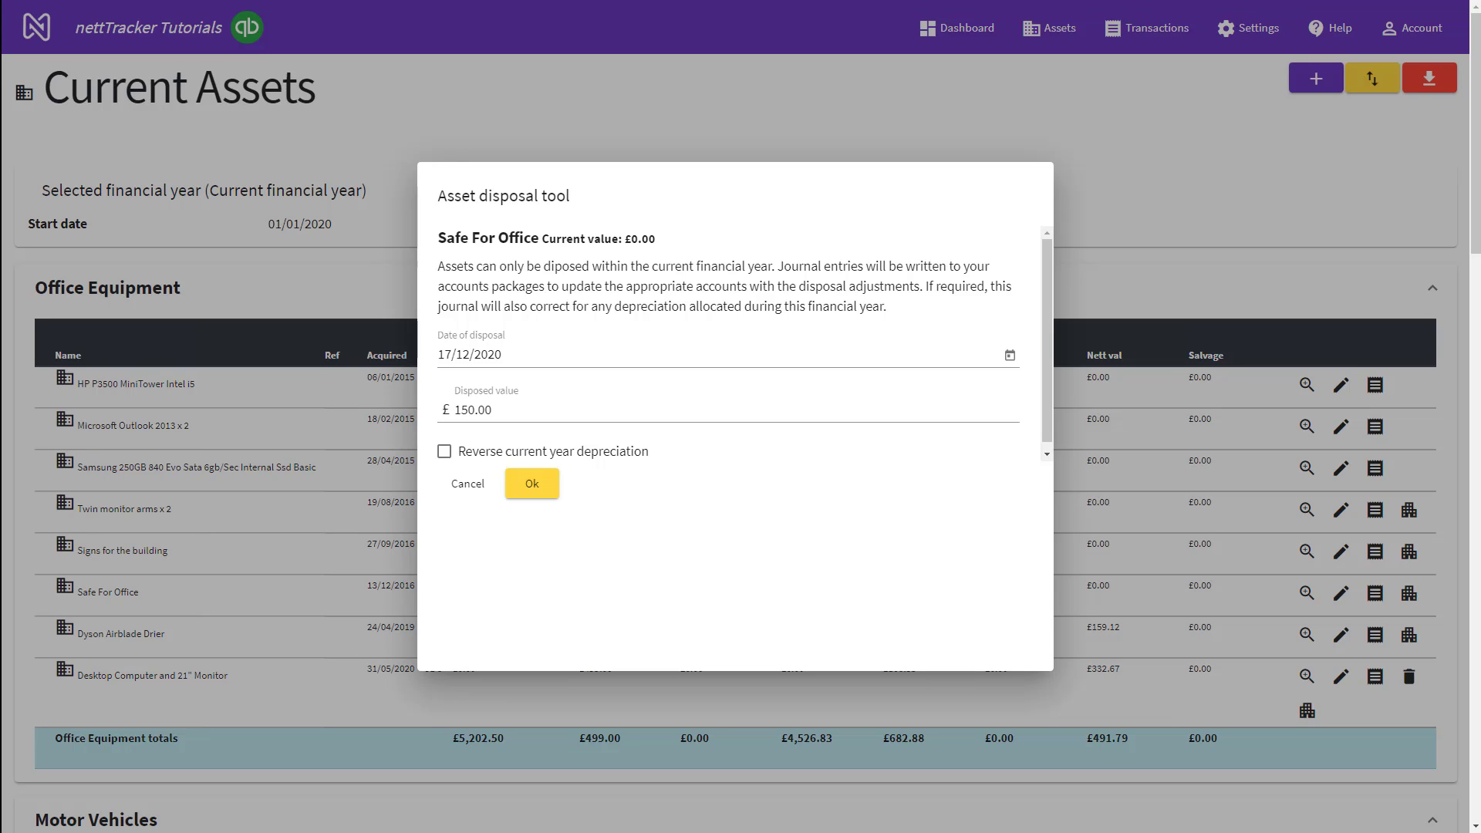
# Step: Dispose of the Safe For Office asset dated 17/12/2020 for £150.00, without reversing current year depreciation
pyautogui.click(532, 483)
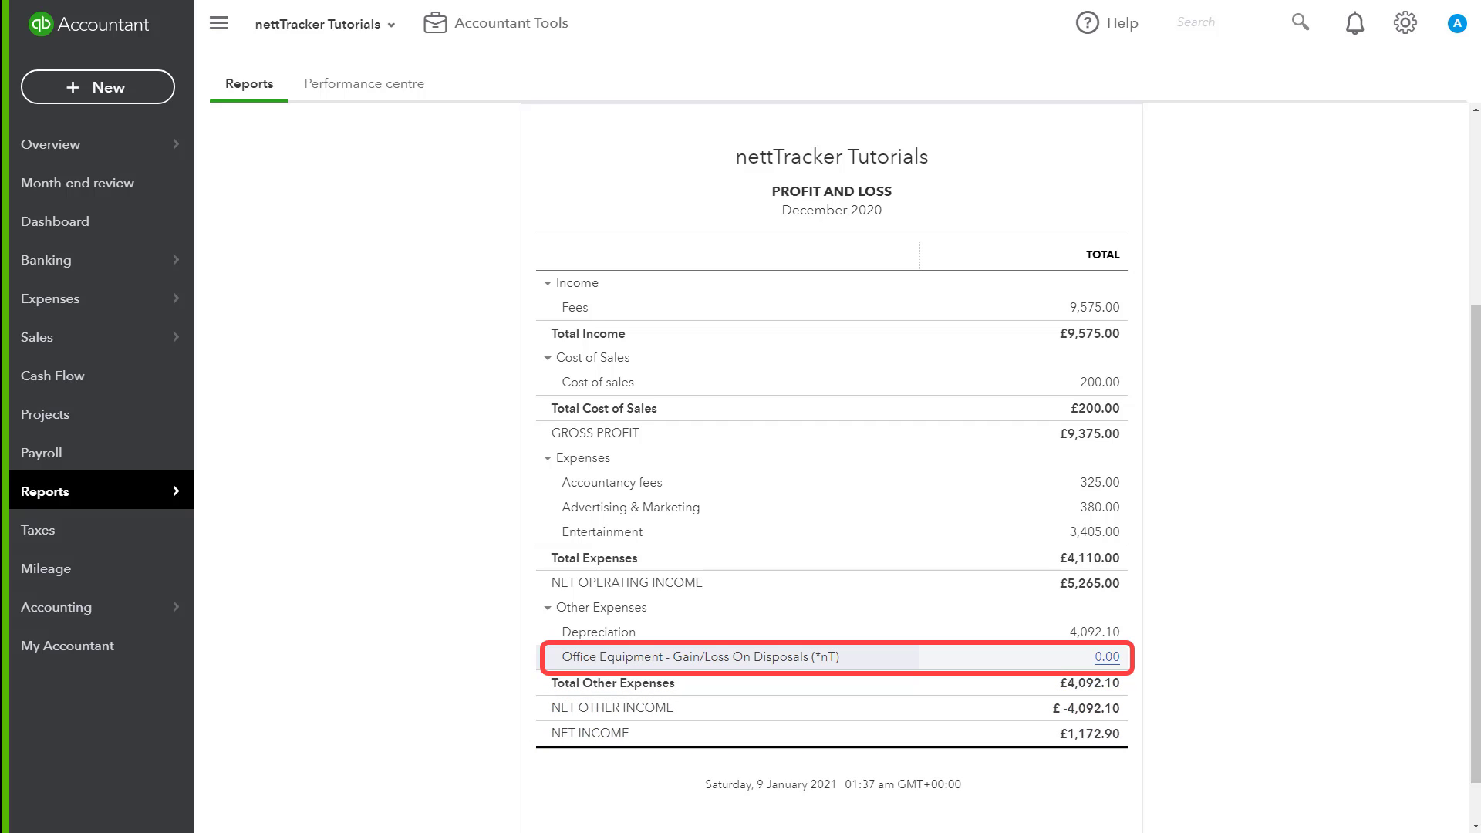
# Step: In QuickBooks, open the transactions behind Office Equipment - Gain/Loss On Disposals (*nT), and save and close the Sale of Safe invoice for 150.00
pyautogui.click(1107, 656)
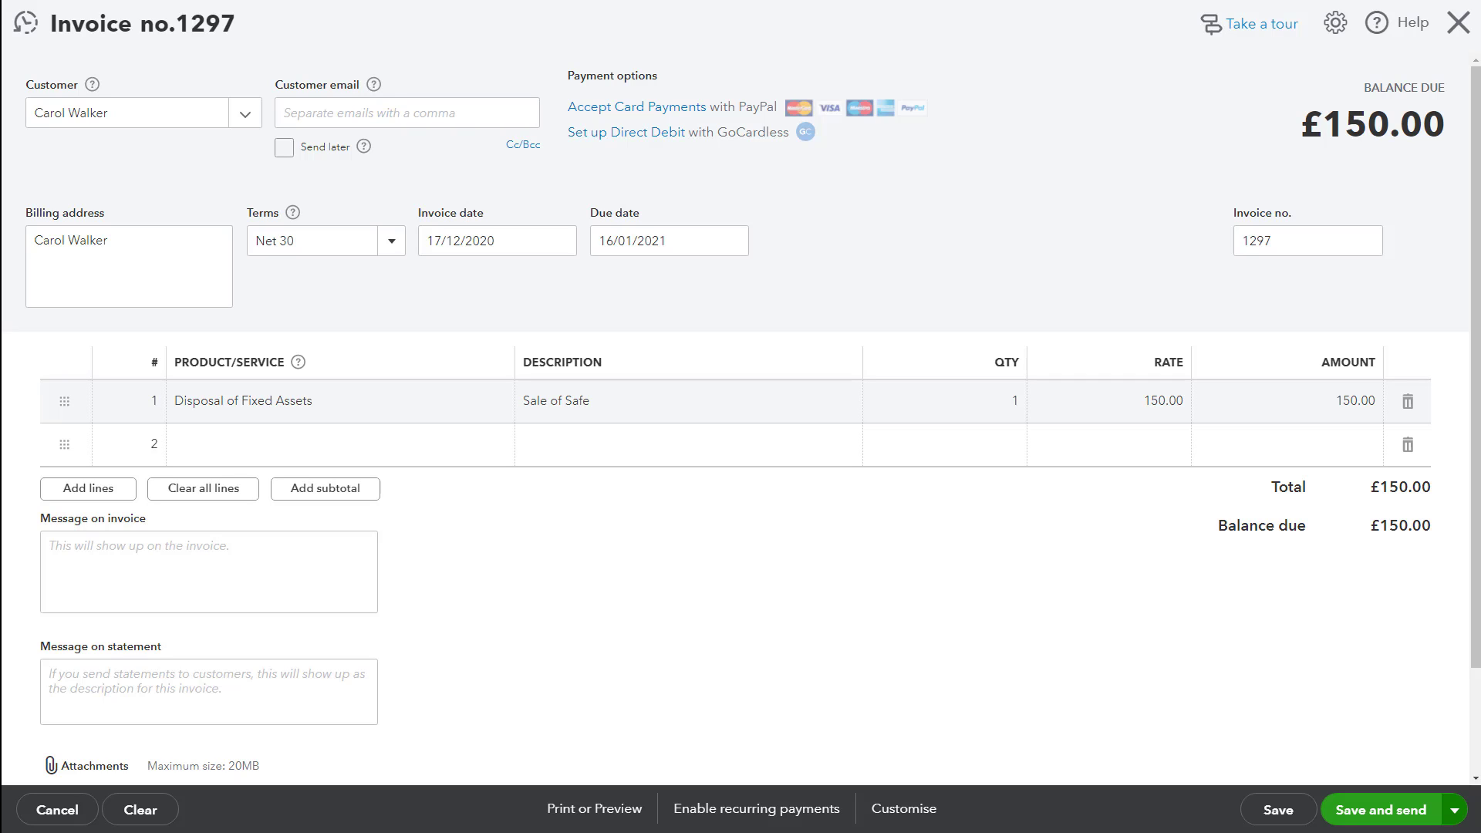
pyautogui.click(1453, 810)
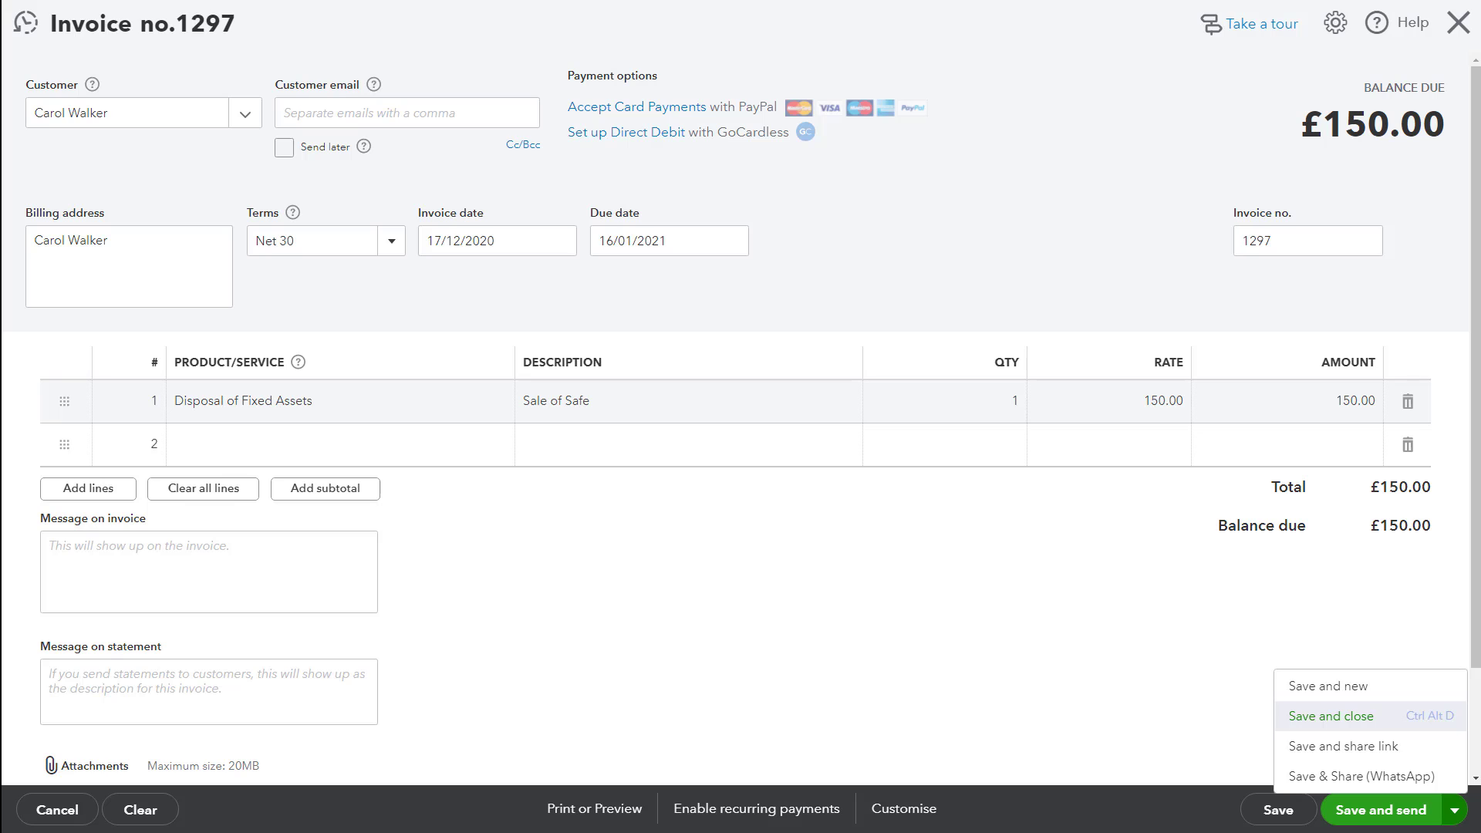
pyautogui.click(1330, 716)
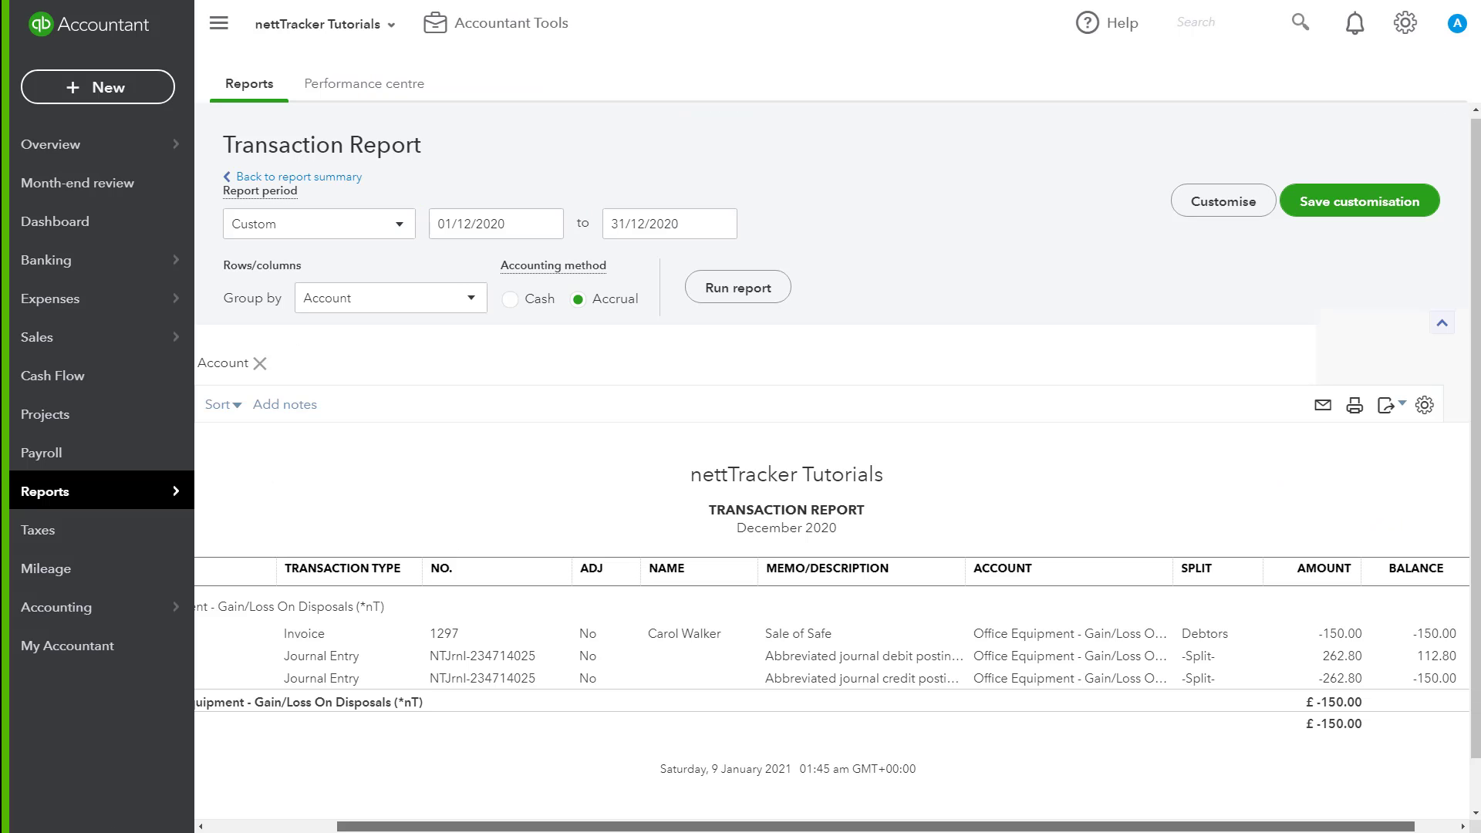
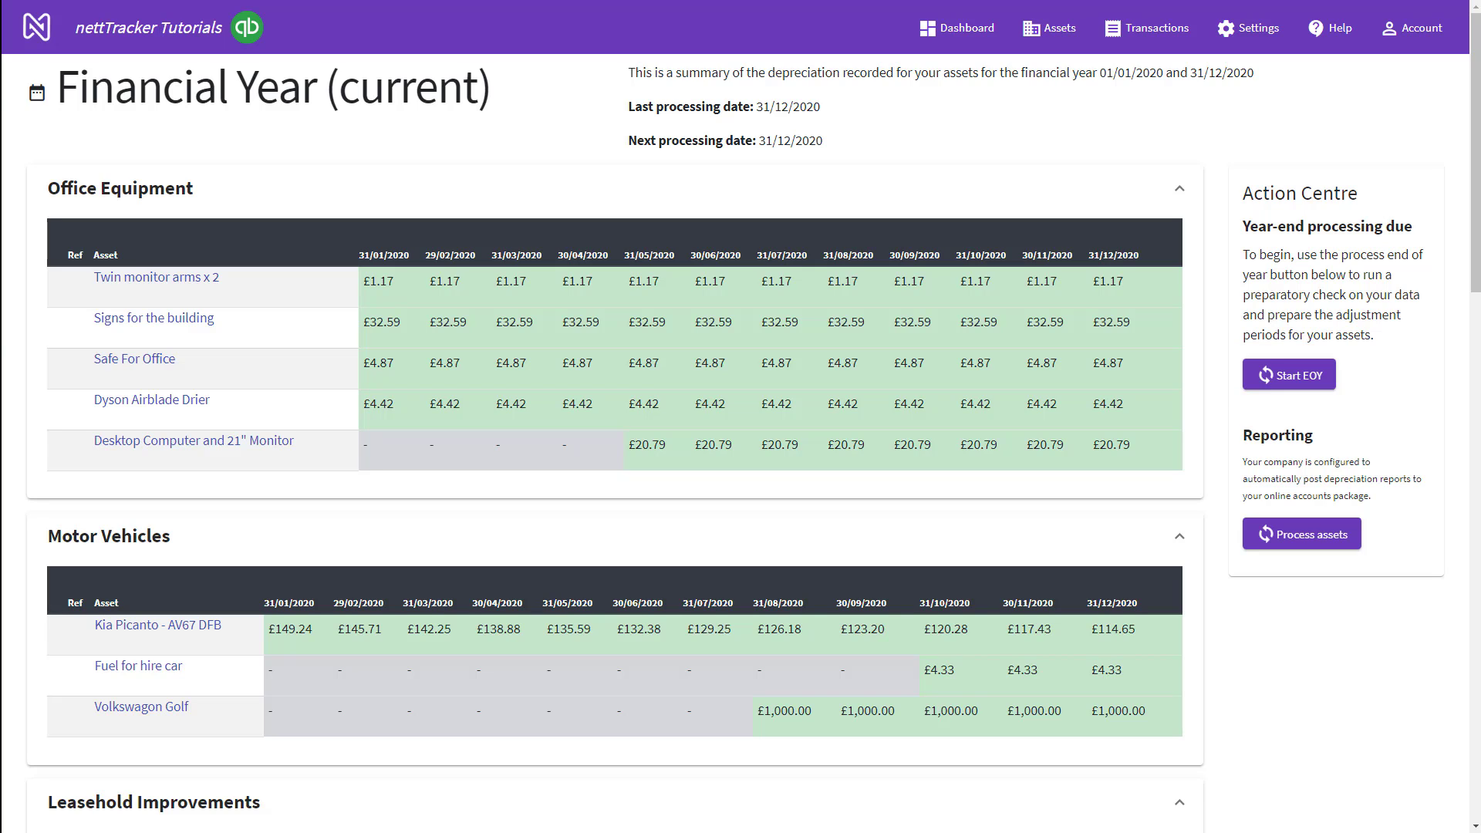
# Step: Start the year-end process, setting the Dyson Airblade Drier's adjustment to £159.12 and the Desktop Computer's depreciation rule for next year to 2-year straight line
pyautogui.click(1288, 375)
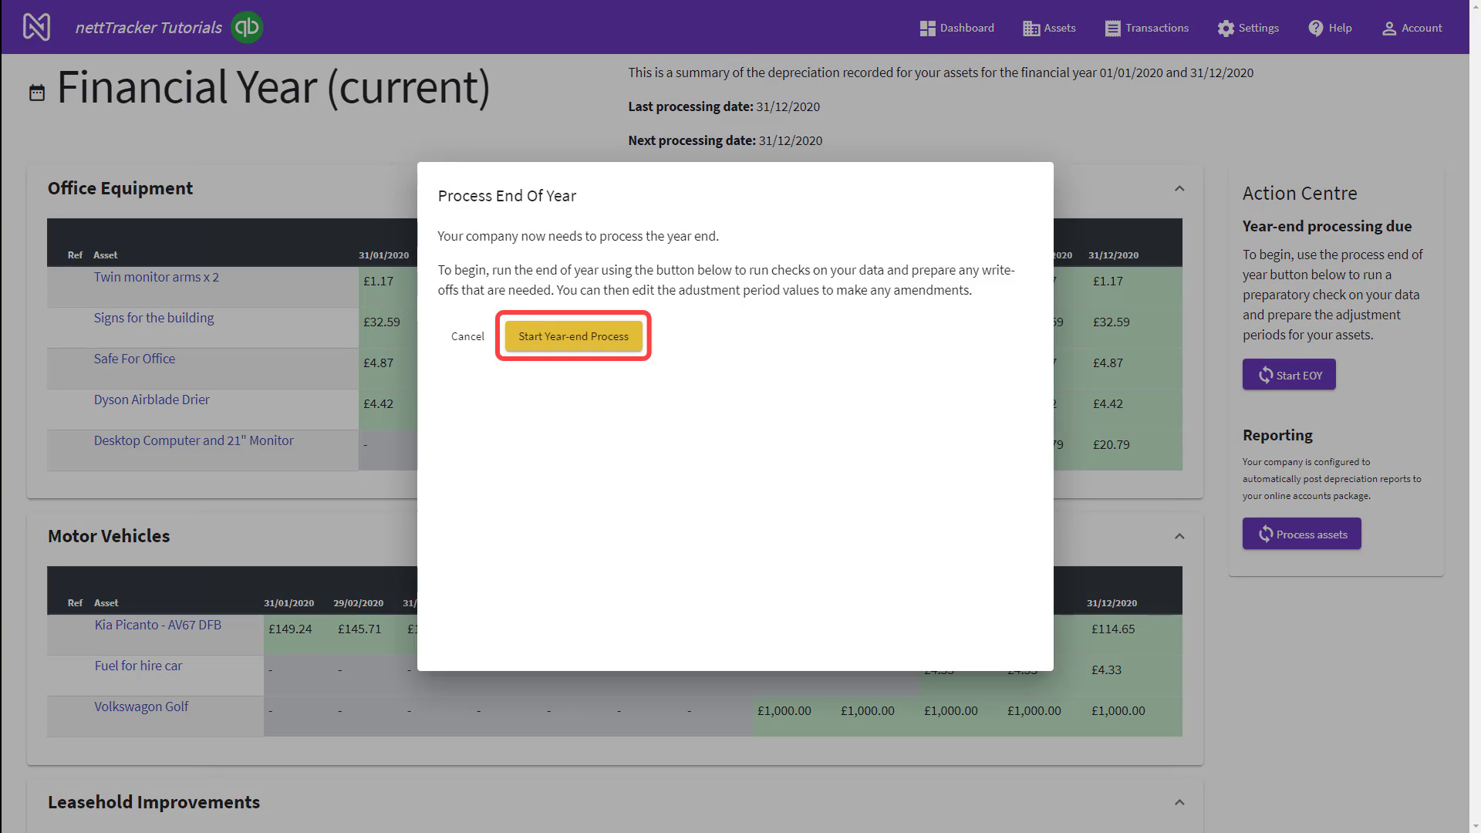
pyautogui.click(573, 336)
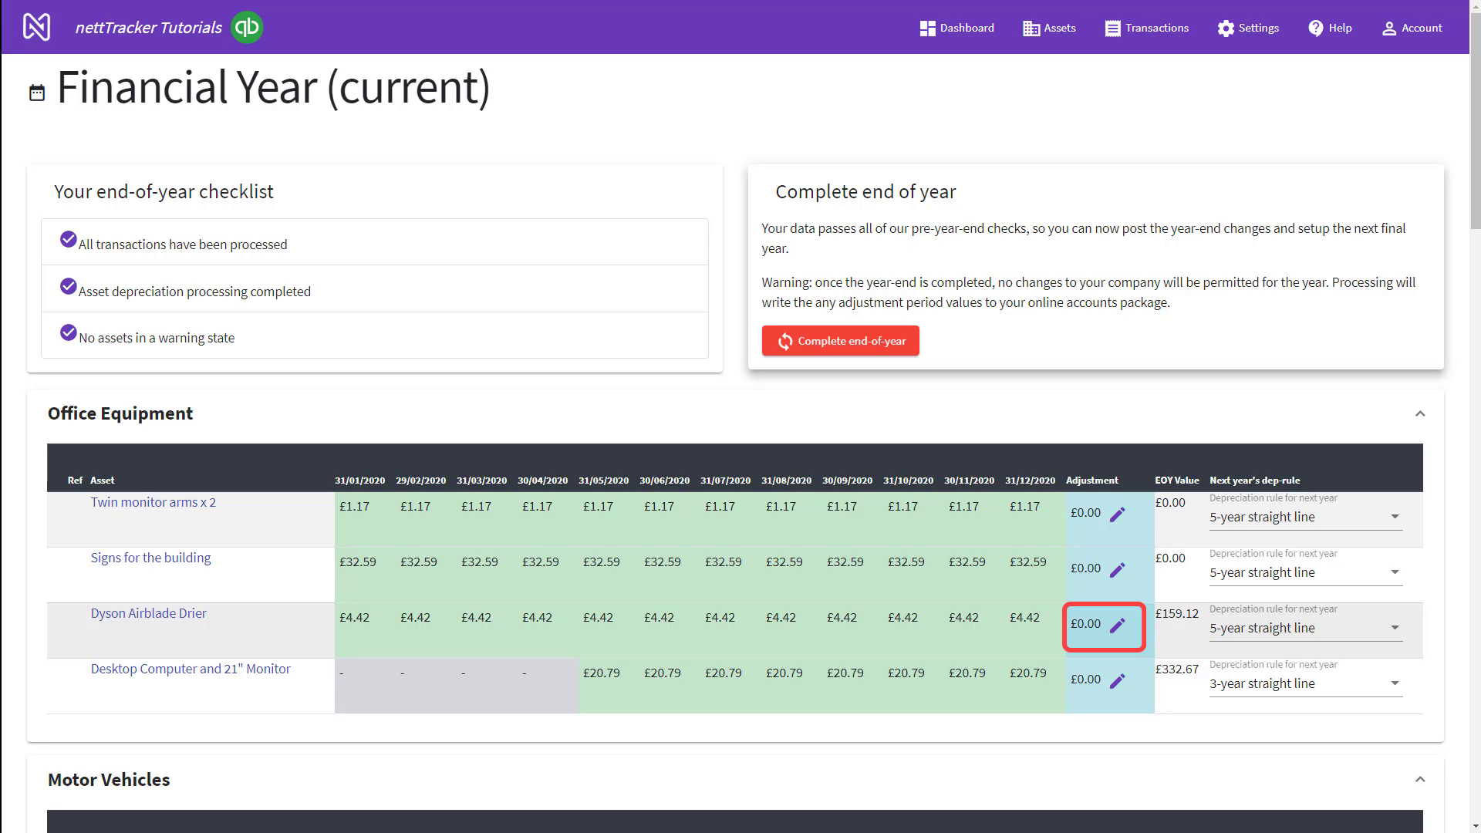
pyautogui.click(1117, 625)
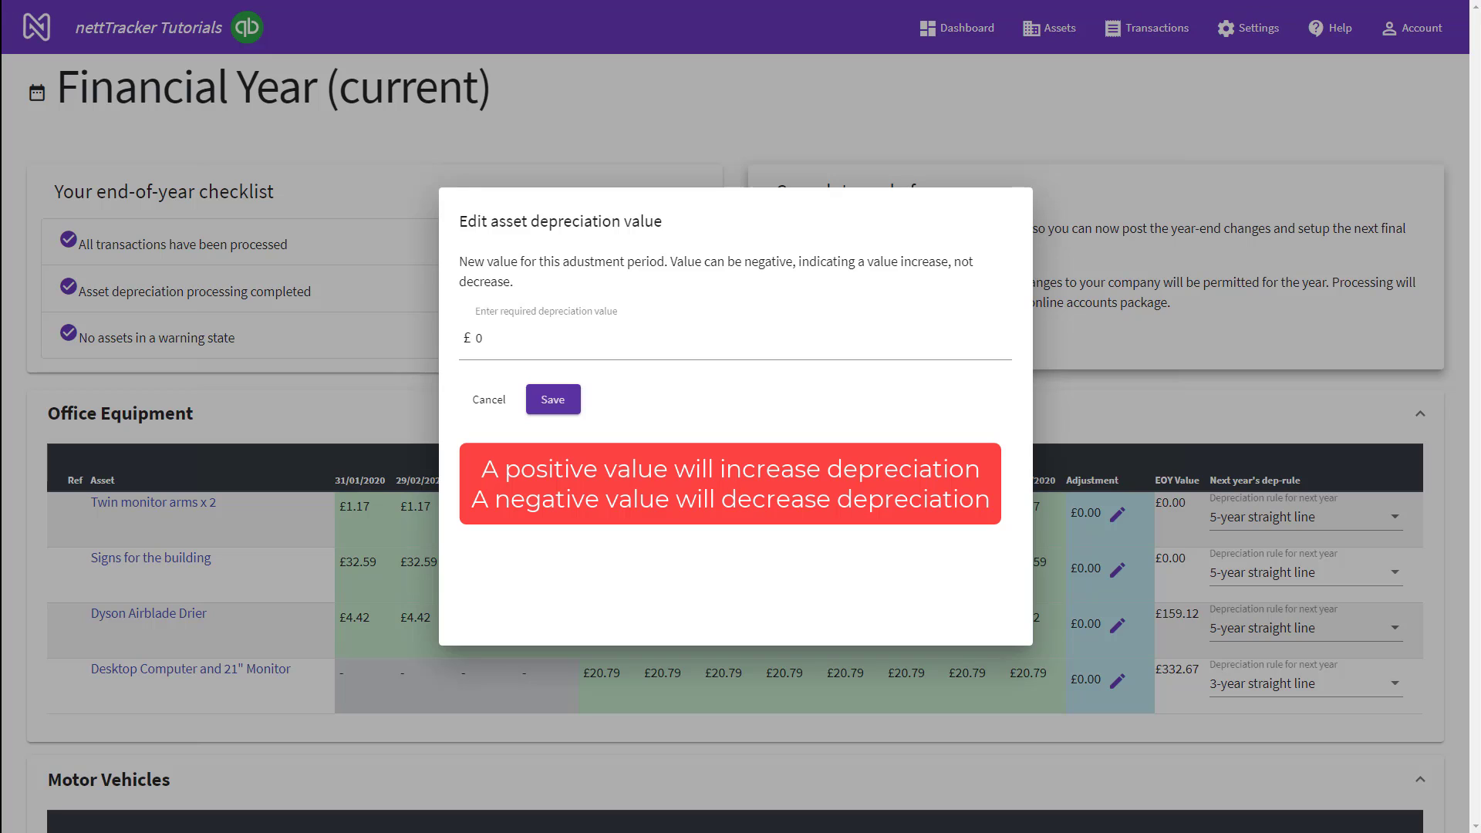
pyautogui.doubleClick(479, 338)
pyautogui.write('159.12')
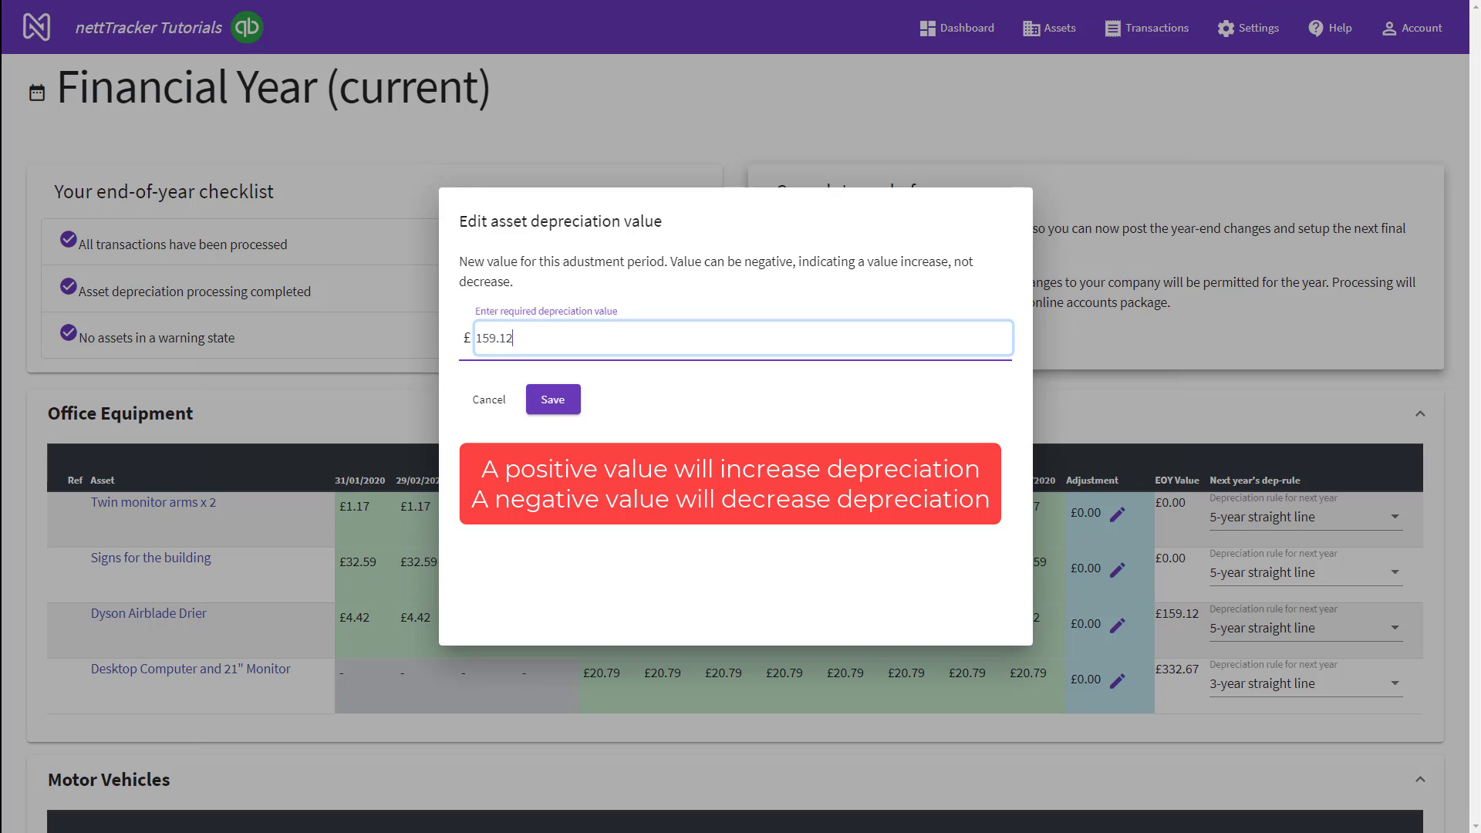
pyautogui.click(553, 398)
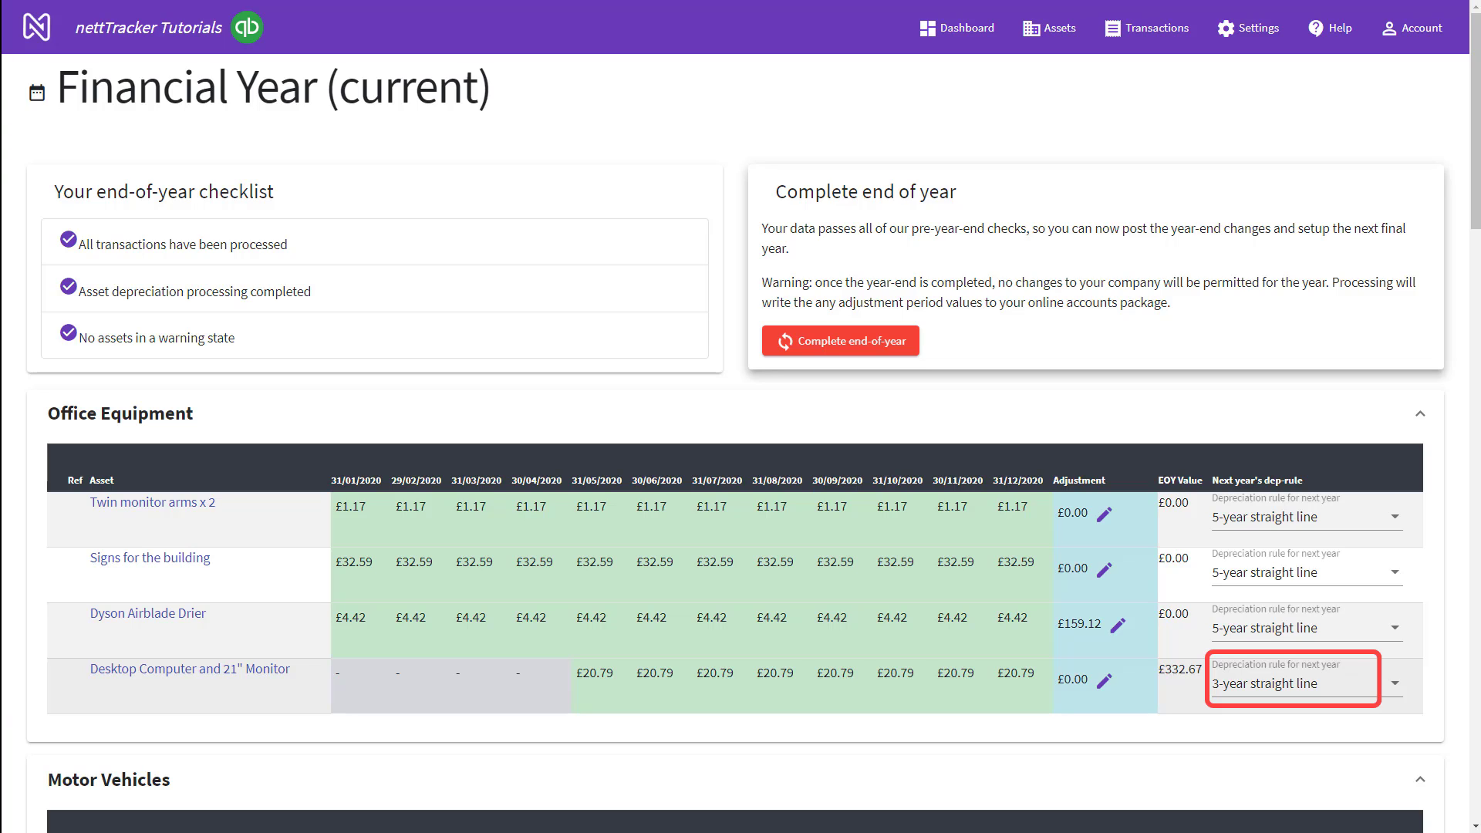
pyautogui.click(1308, 683)
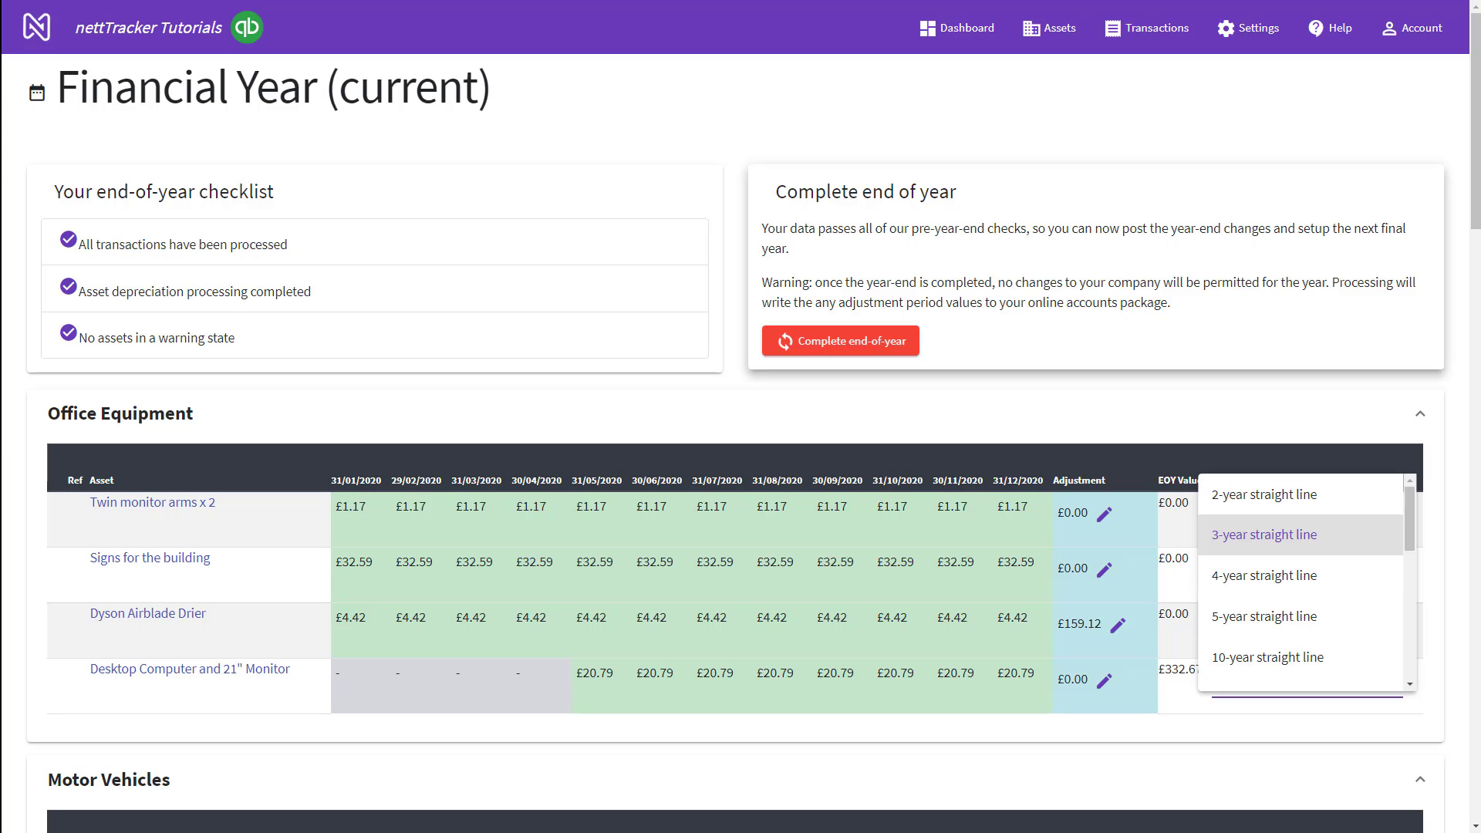
pyautogui.click(1324, 495)
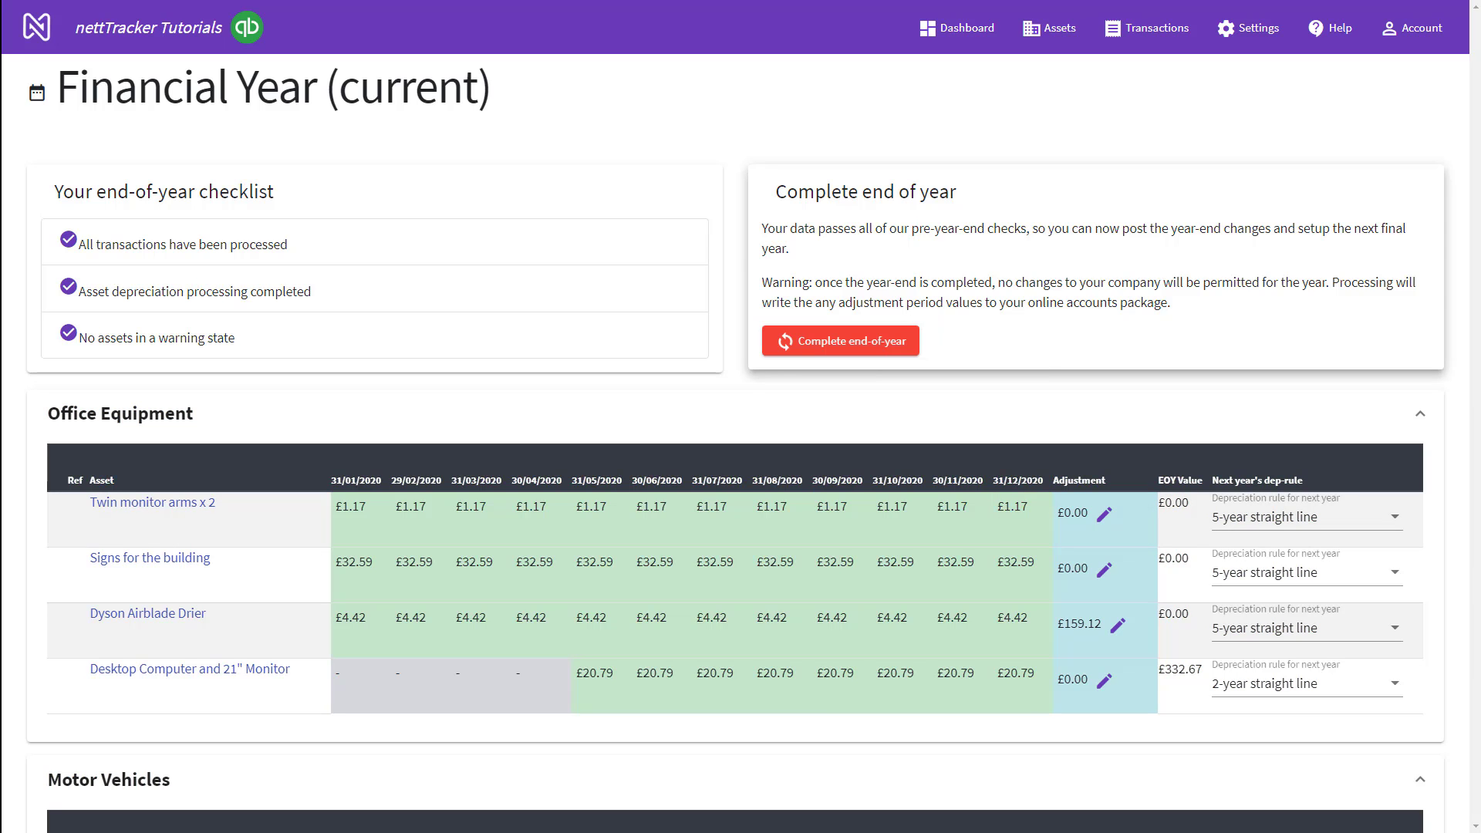
# Step: Complete the year-end with 31/12/2021 as the new end-of-year date and end-of-year journals posted
pyautogui.click(841, 341)
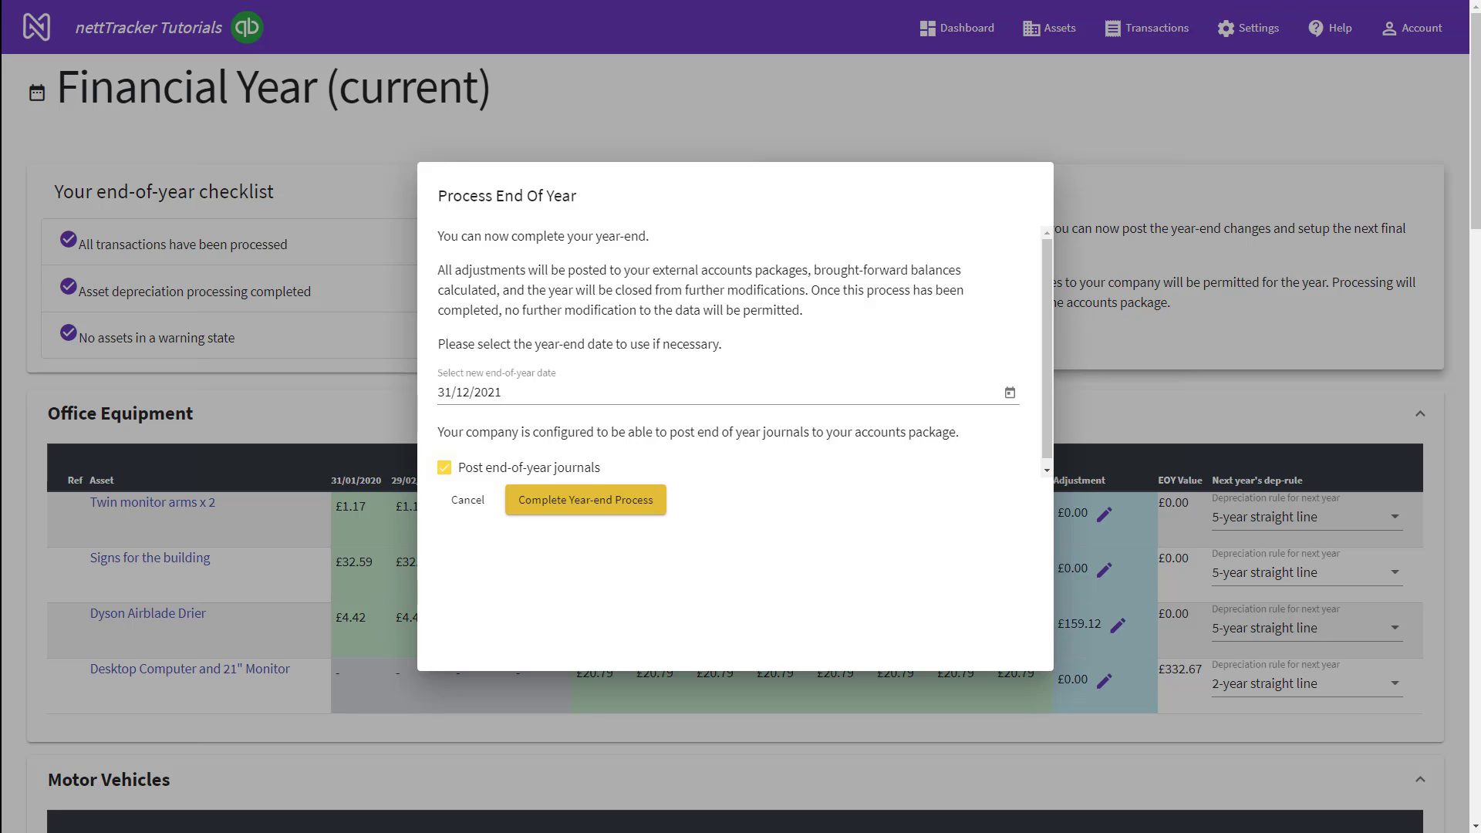
pyautogui.press('space')
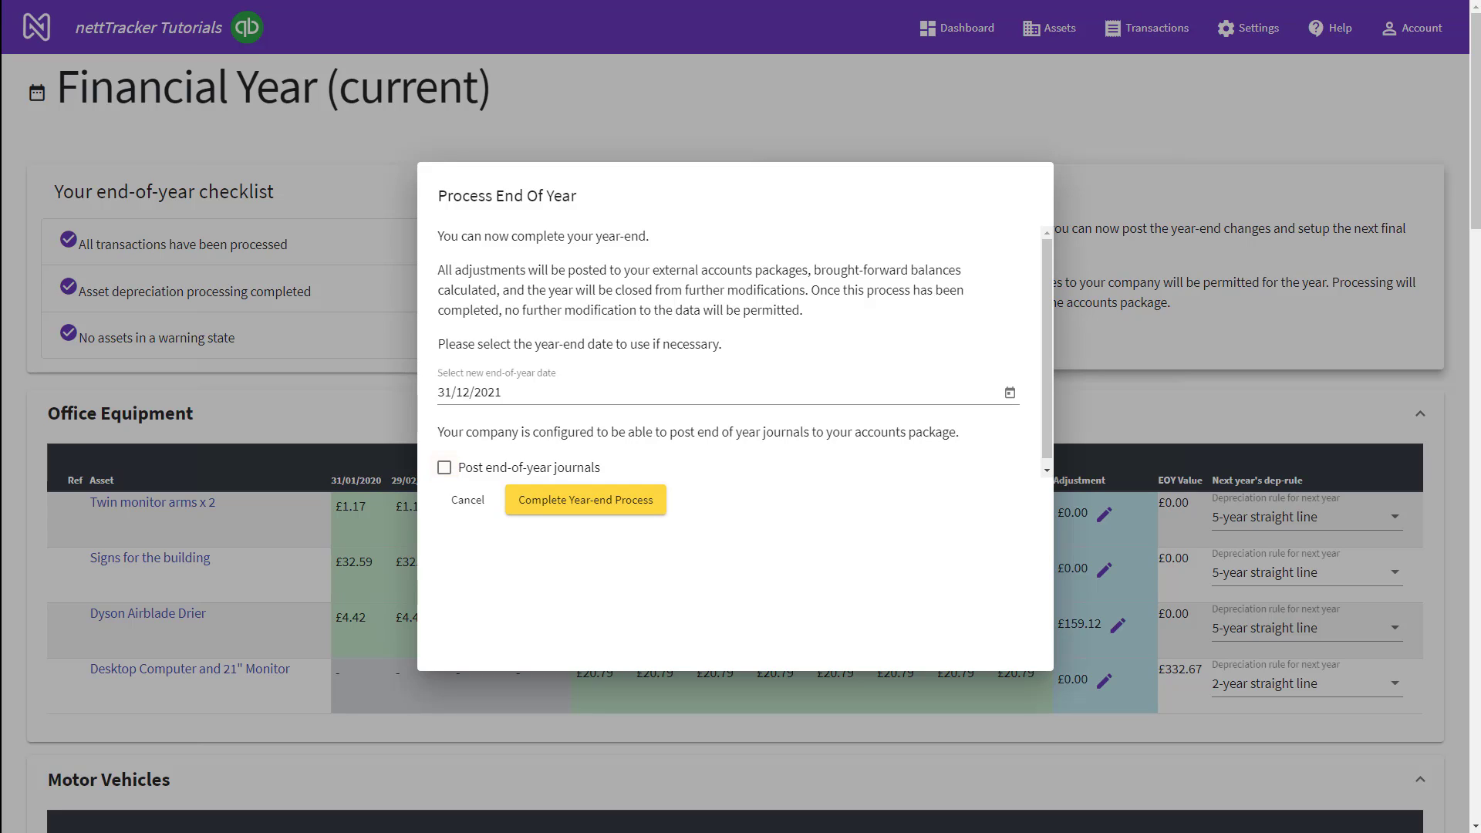
pyautogui.press('Tab')
pyautogui.hotkey('shift', 'Tab')
pyautogui.press('space')
pyautogui.press('Tab')
pyautogui.press('Return')
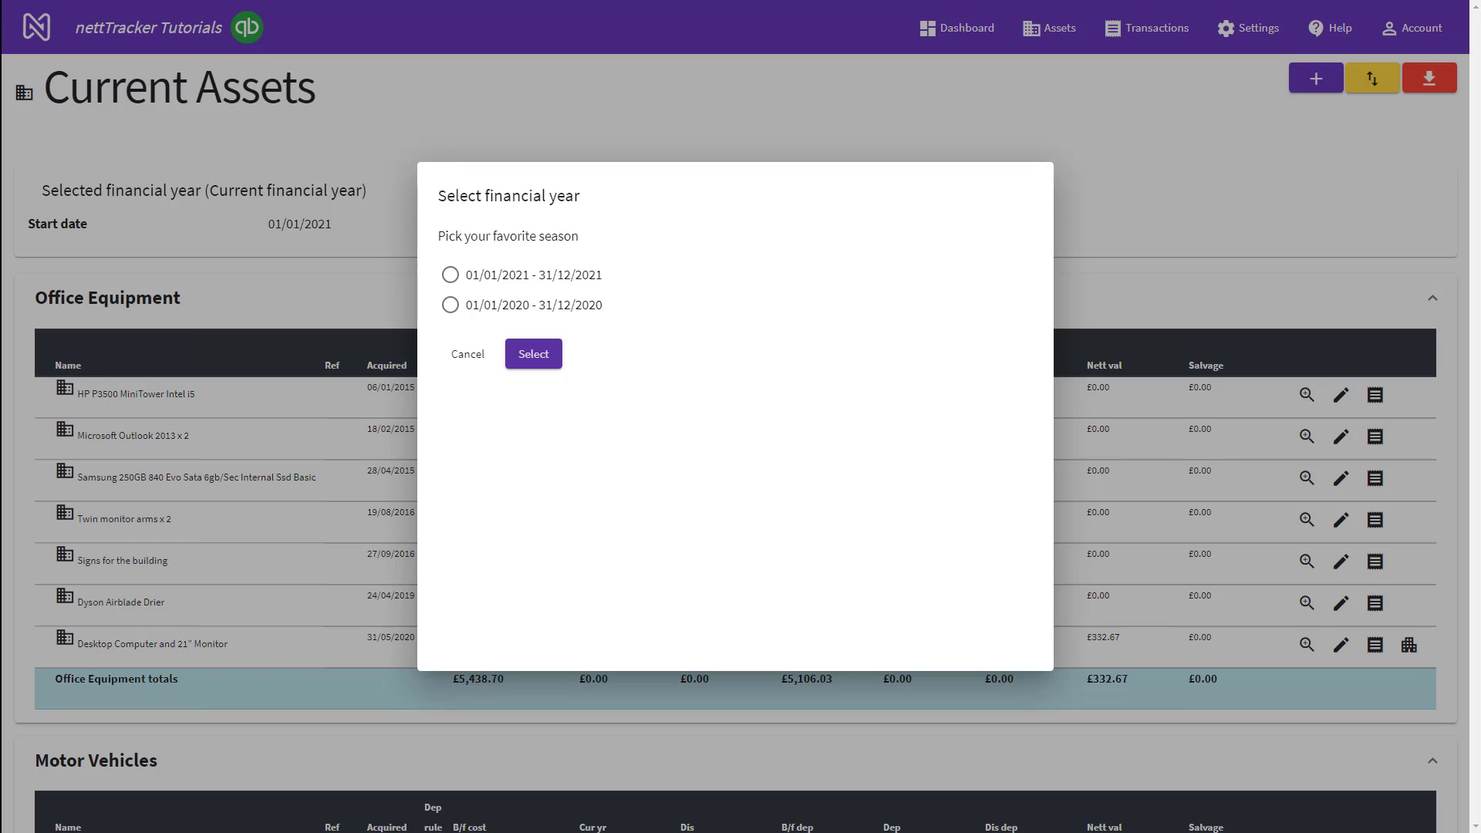
# Step: Dismiss the financial year selection and commence depreciation of the Deposit for bespoke boardroom desk and chairs asset on 28/02/2021
pyautogui.click(469, 355)
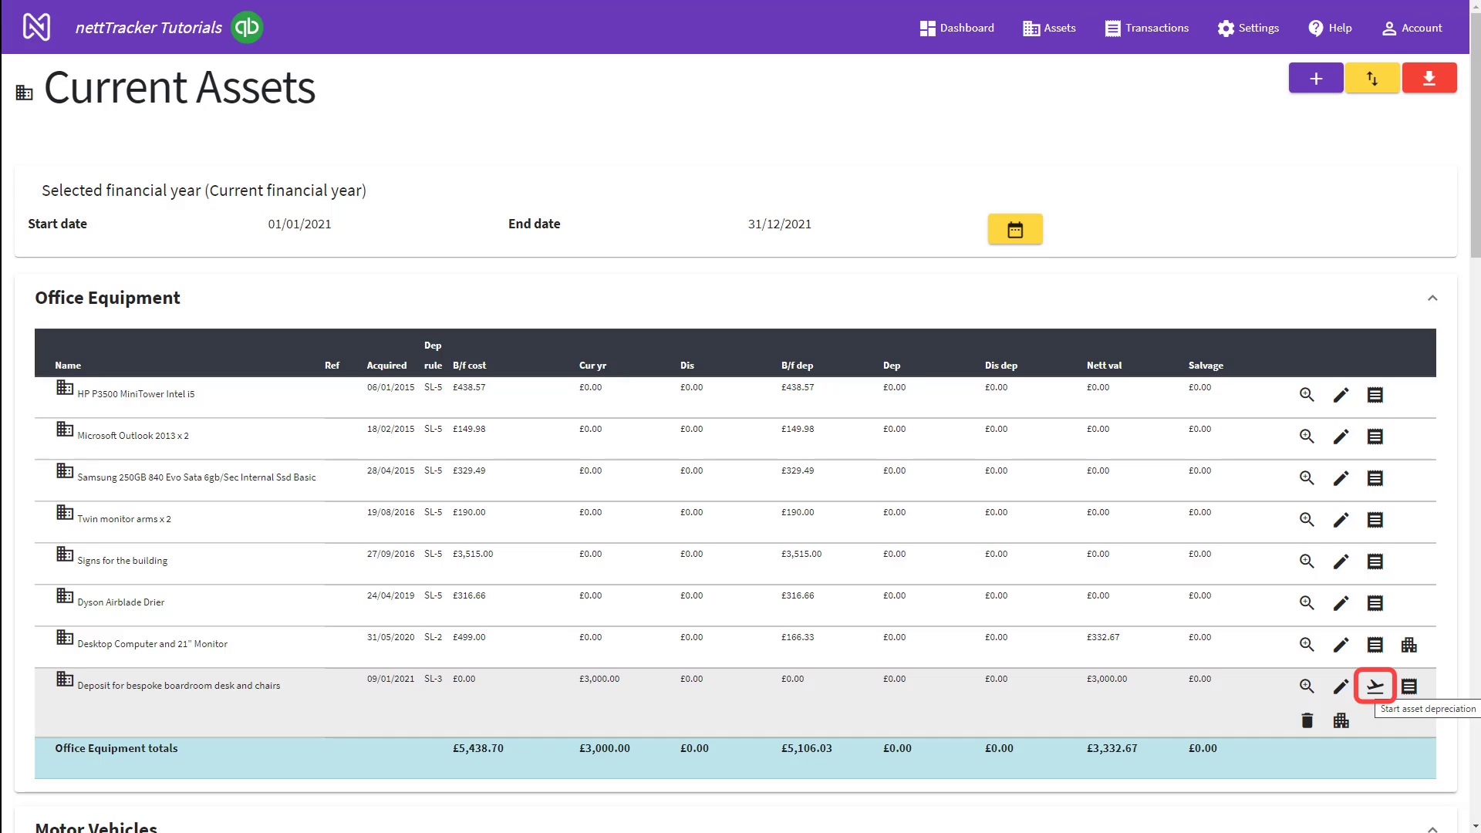
pyautogui.click(1375, 686)
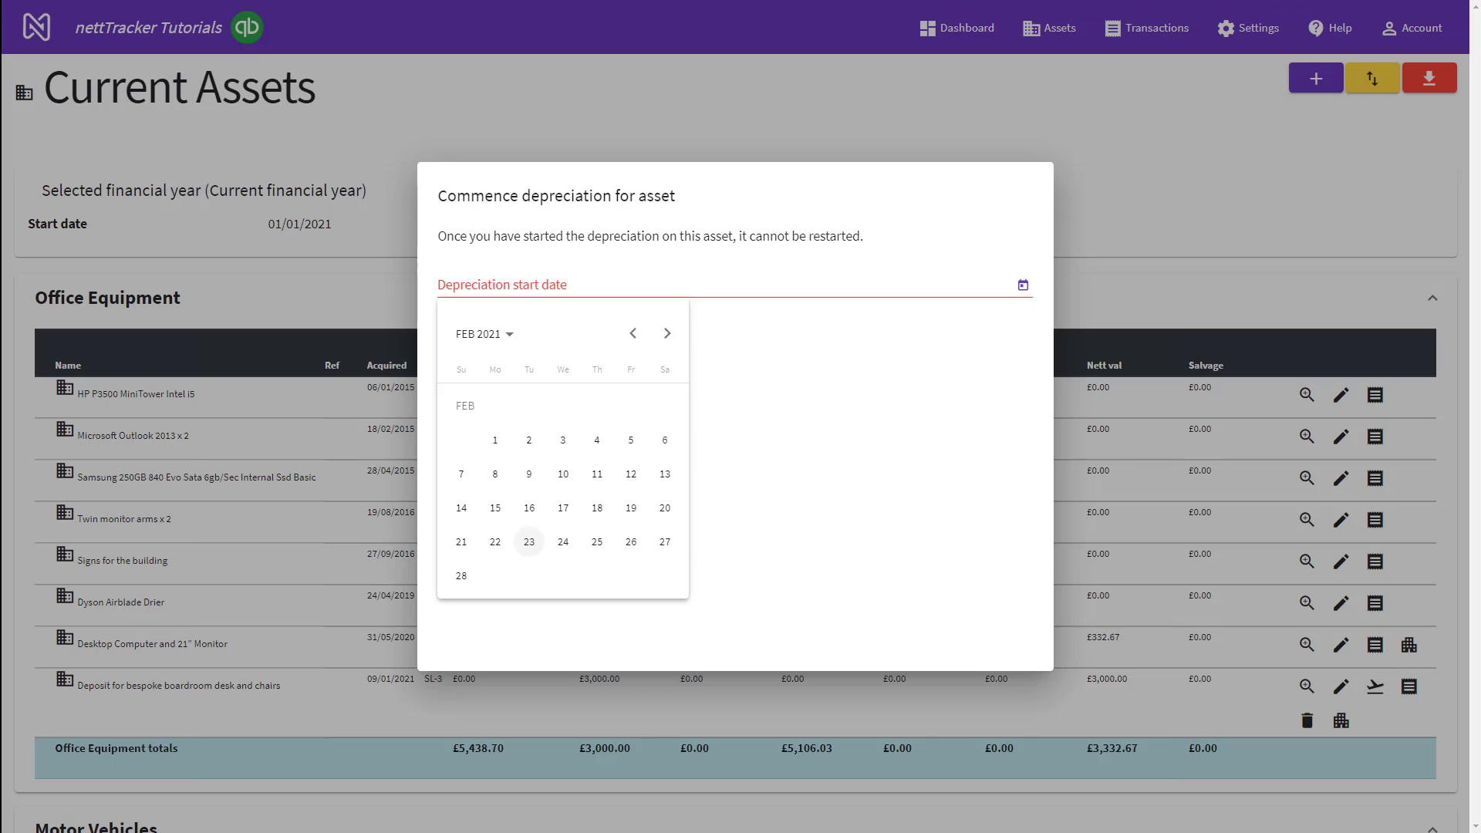
pyautogui.click(461, 576)
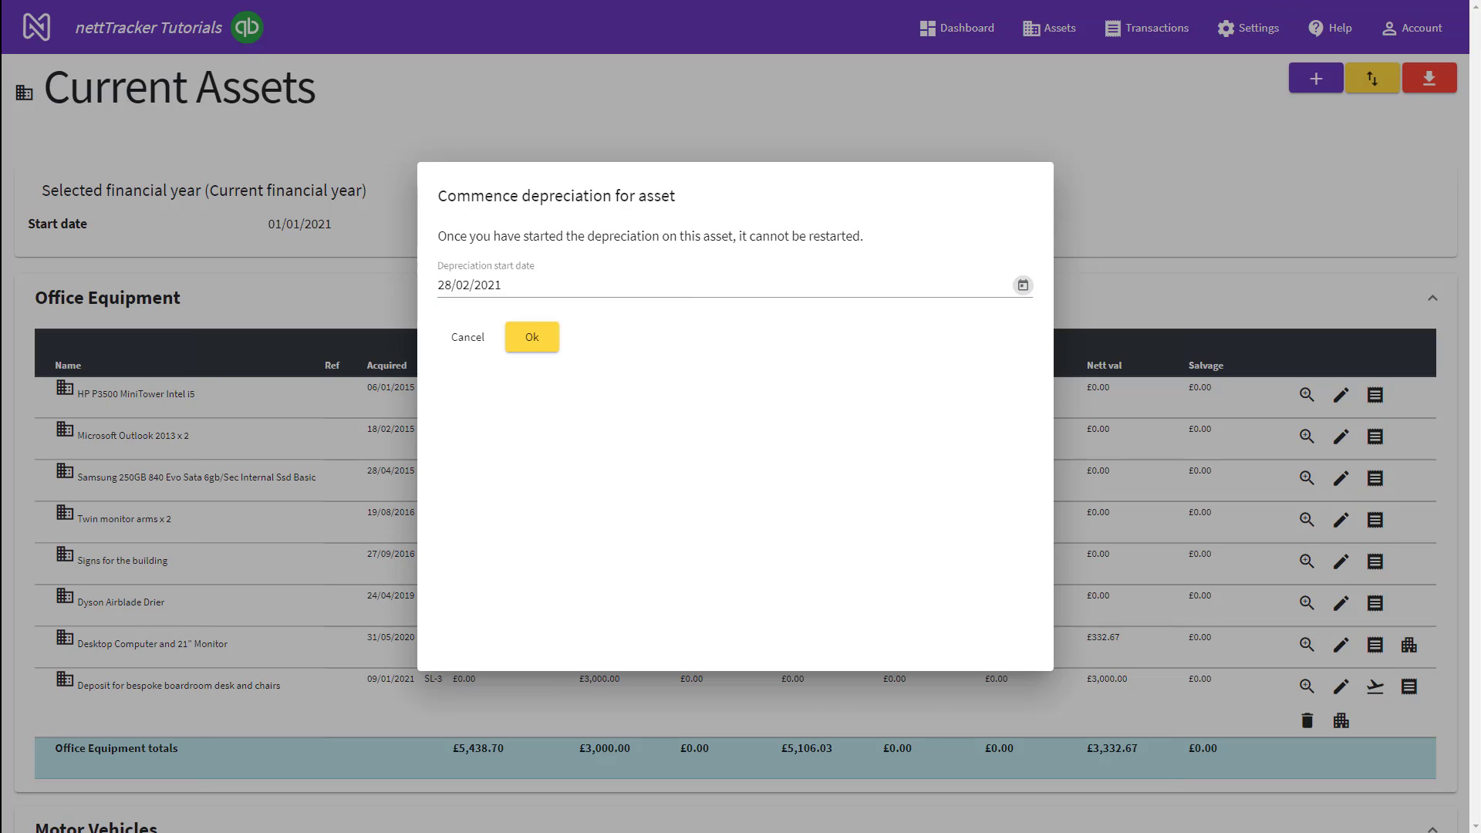
pyautogui.click(532, 336)
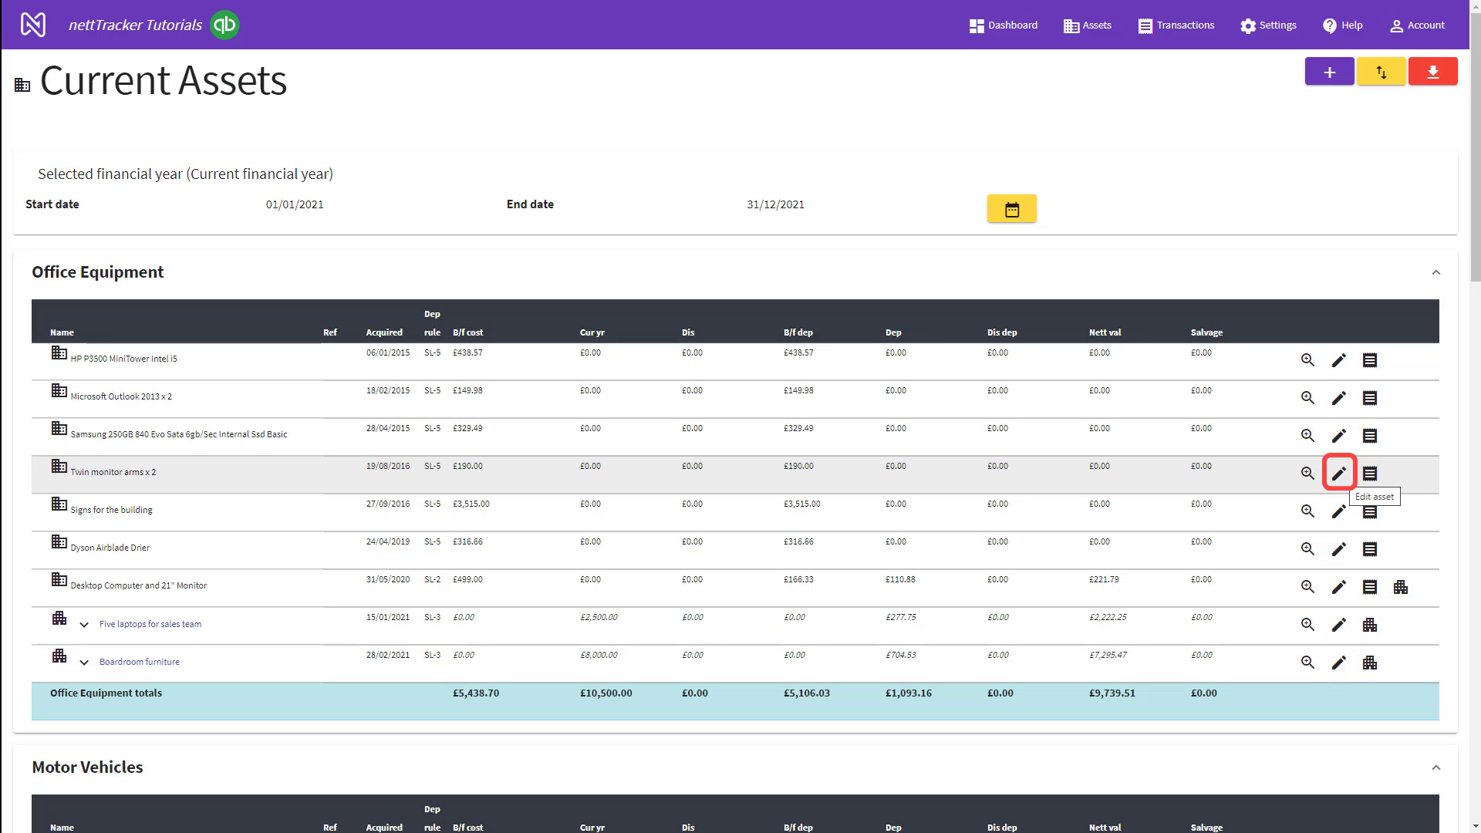
# Step: Open the Twin monitor arms x 2 asset for editing, and view its depreciation history for 01/01/2020 - 31/12/2020 and its audit trail
pyautogui.click(1339, 473)
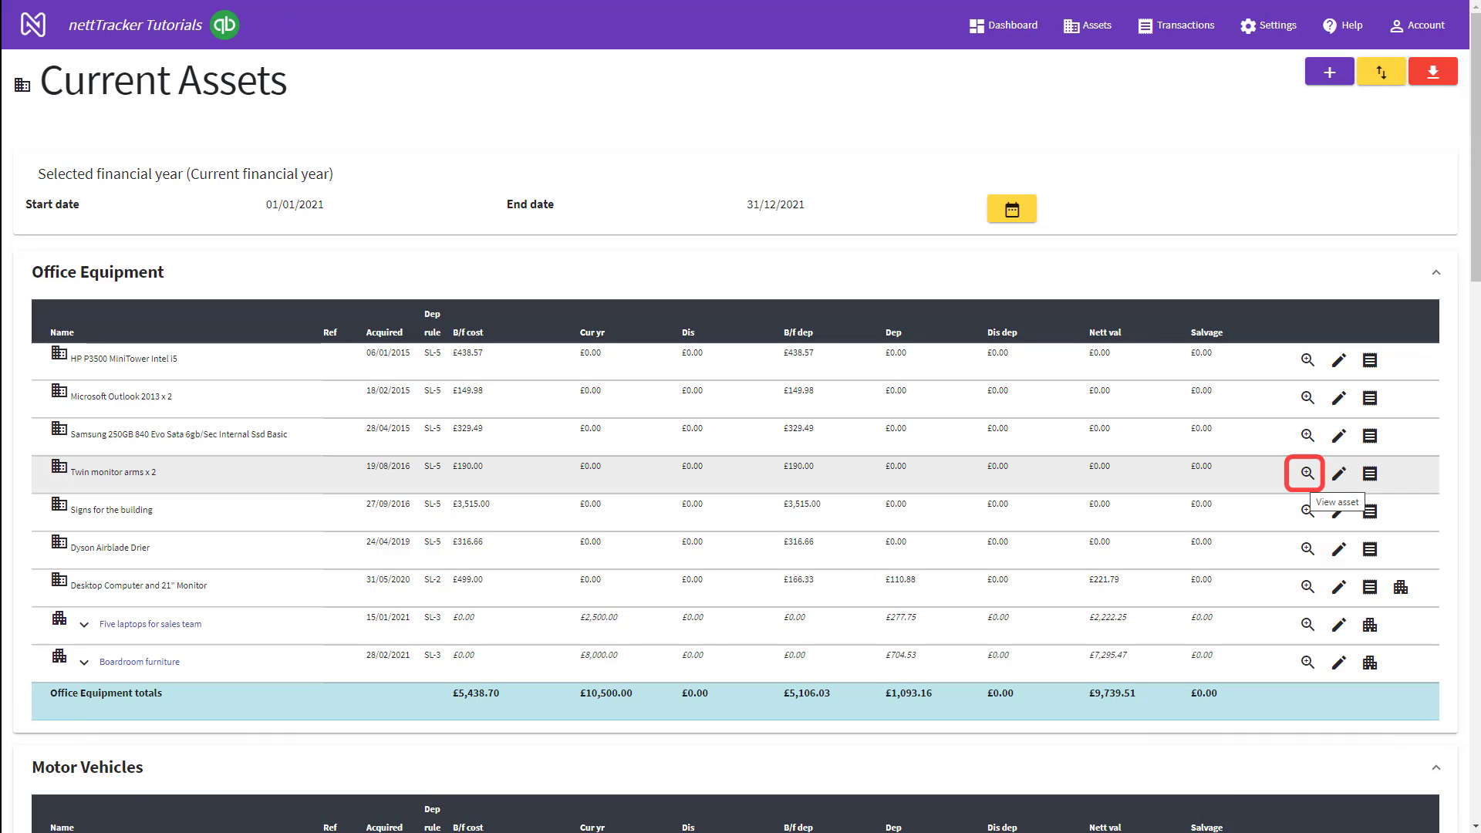
pyautogui.click(1307, 472)
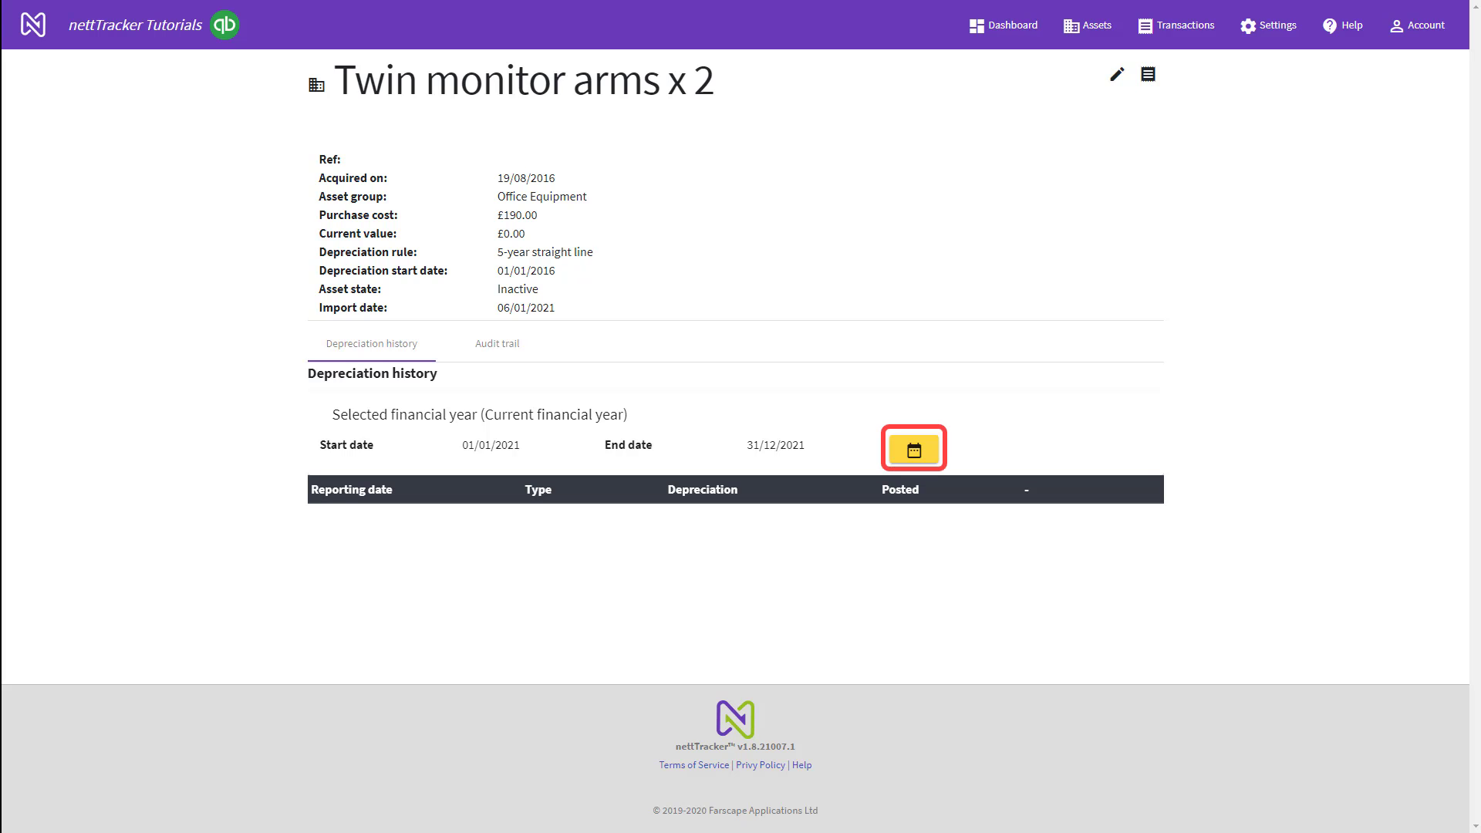
pyautogui.click(914, 449)
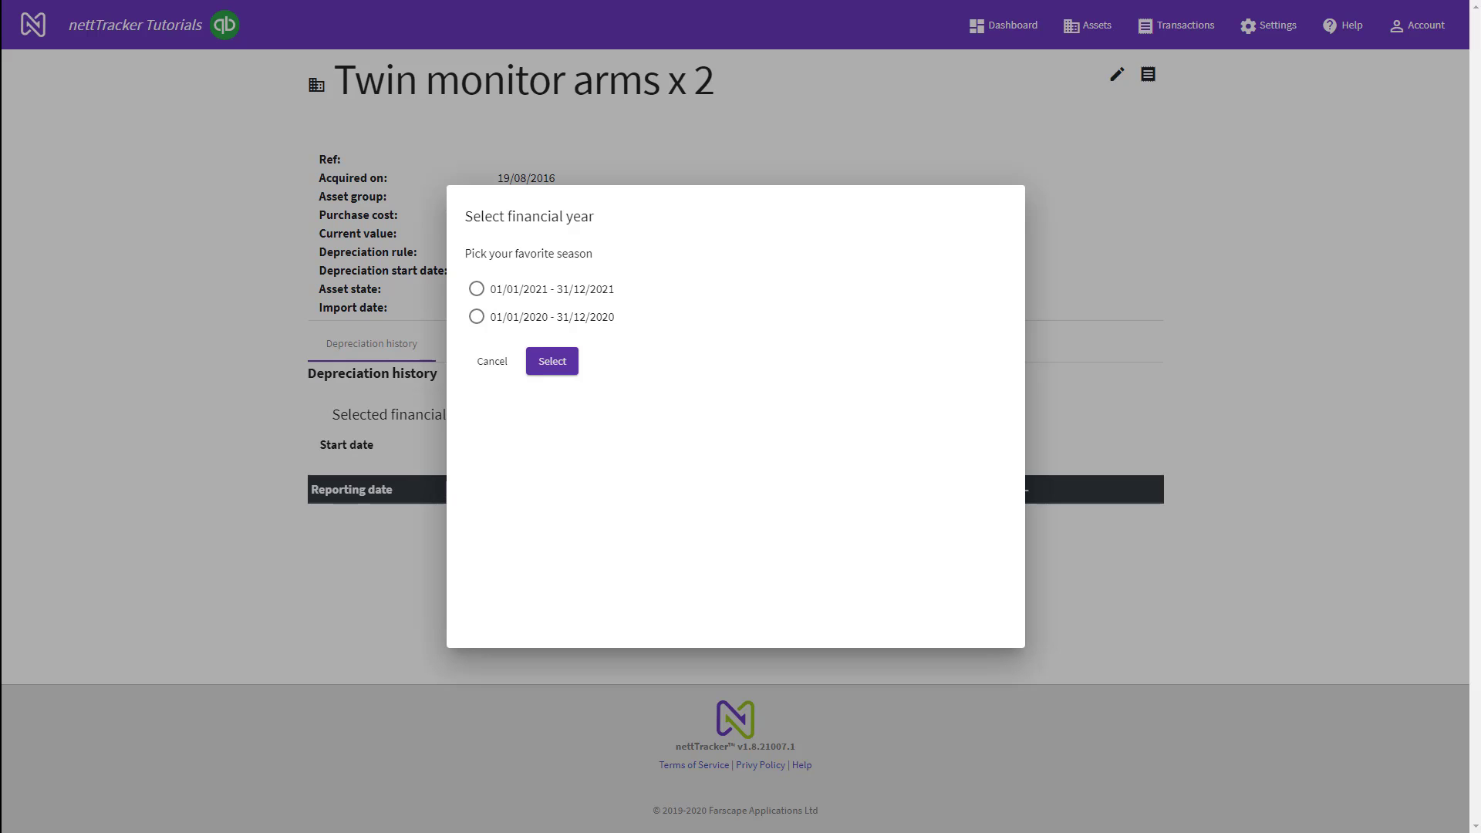
pyautogui.click(476, 316)
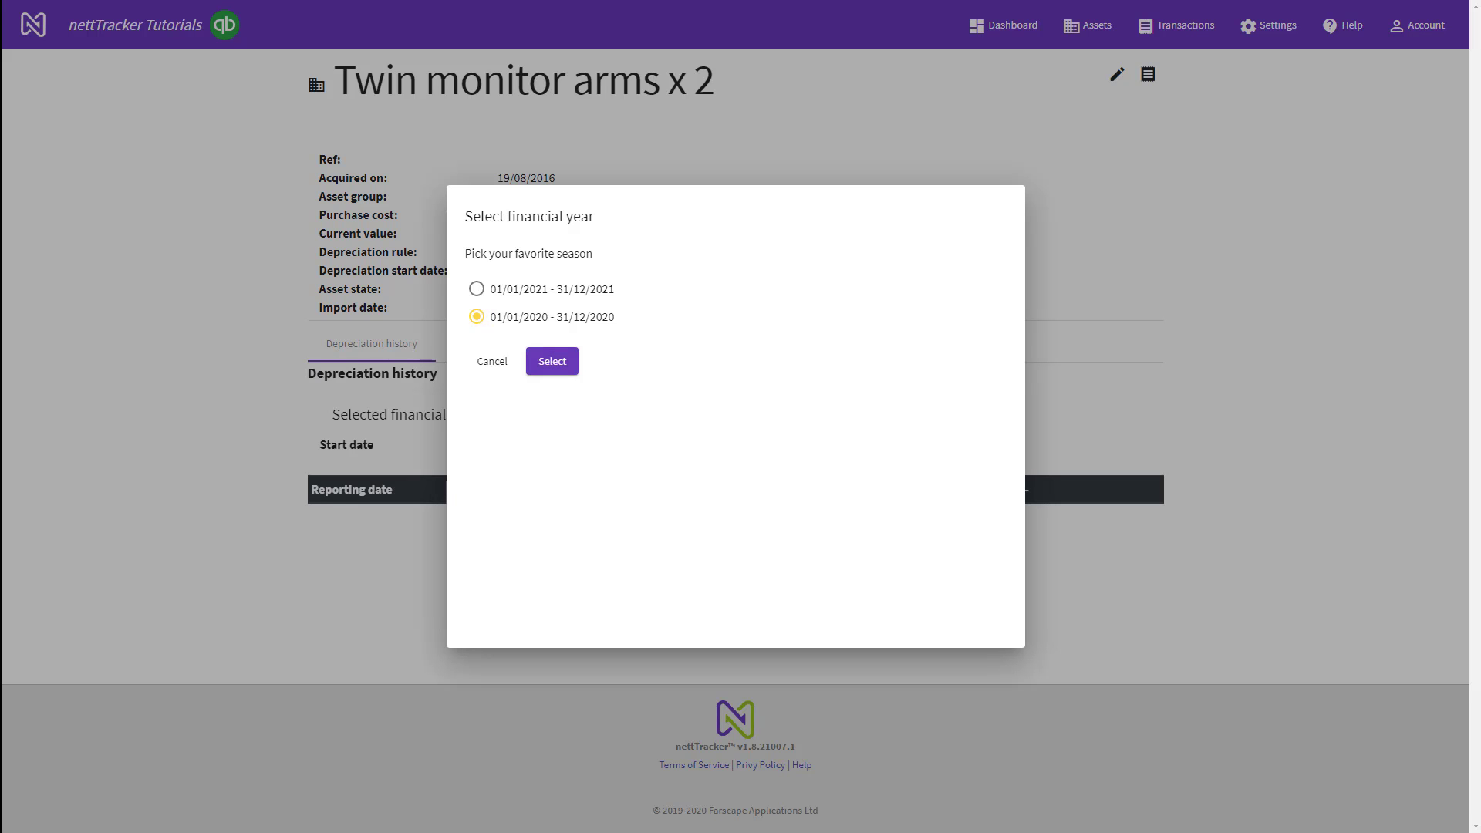
pyautogui.click(552, 361)
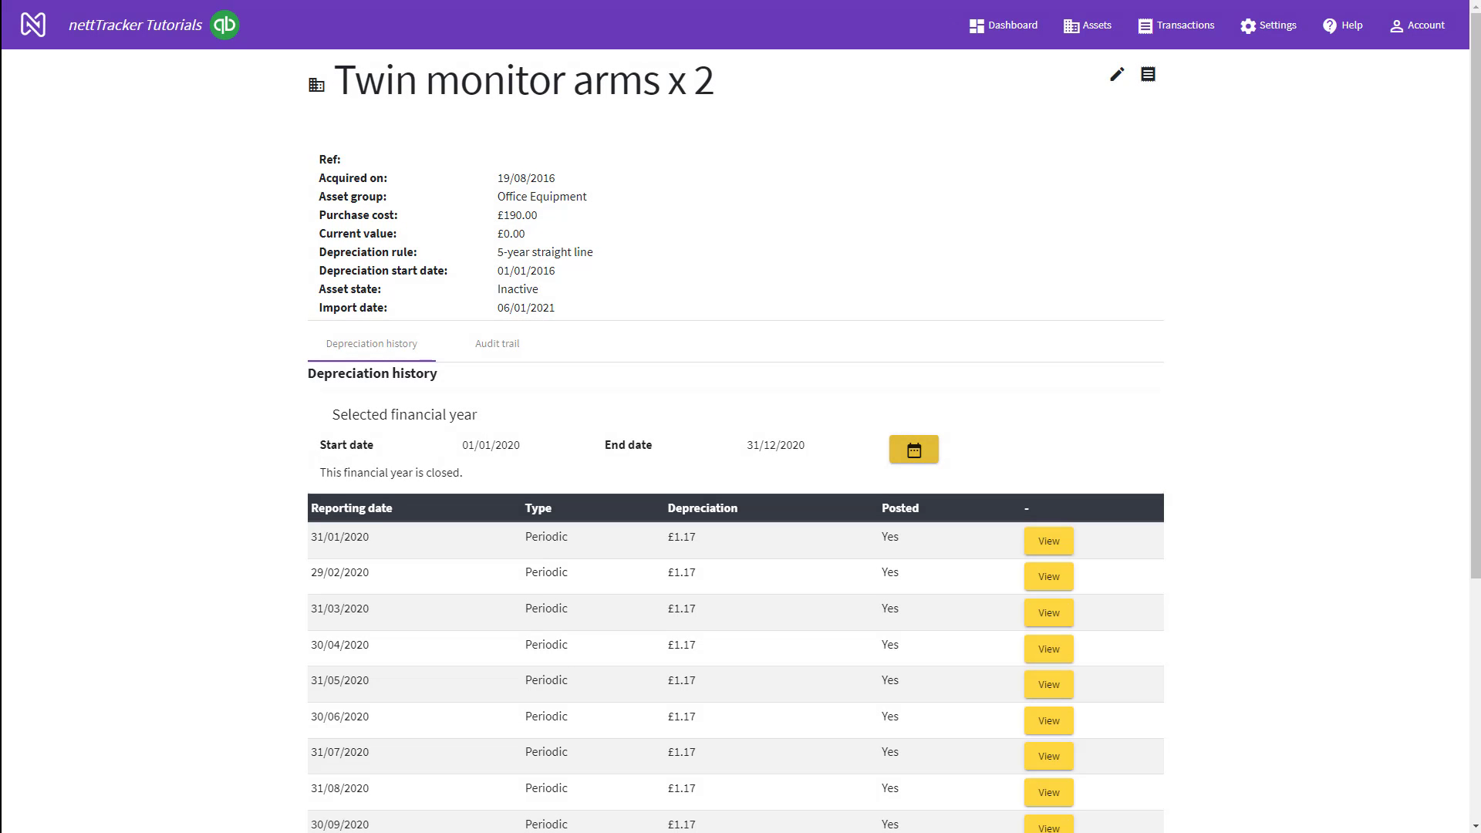
pyautogui.click(498, 344)
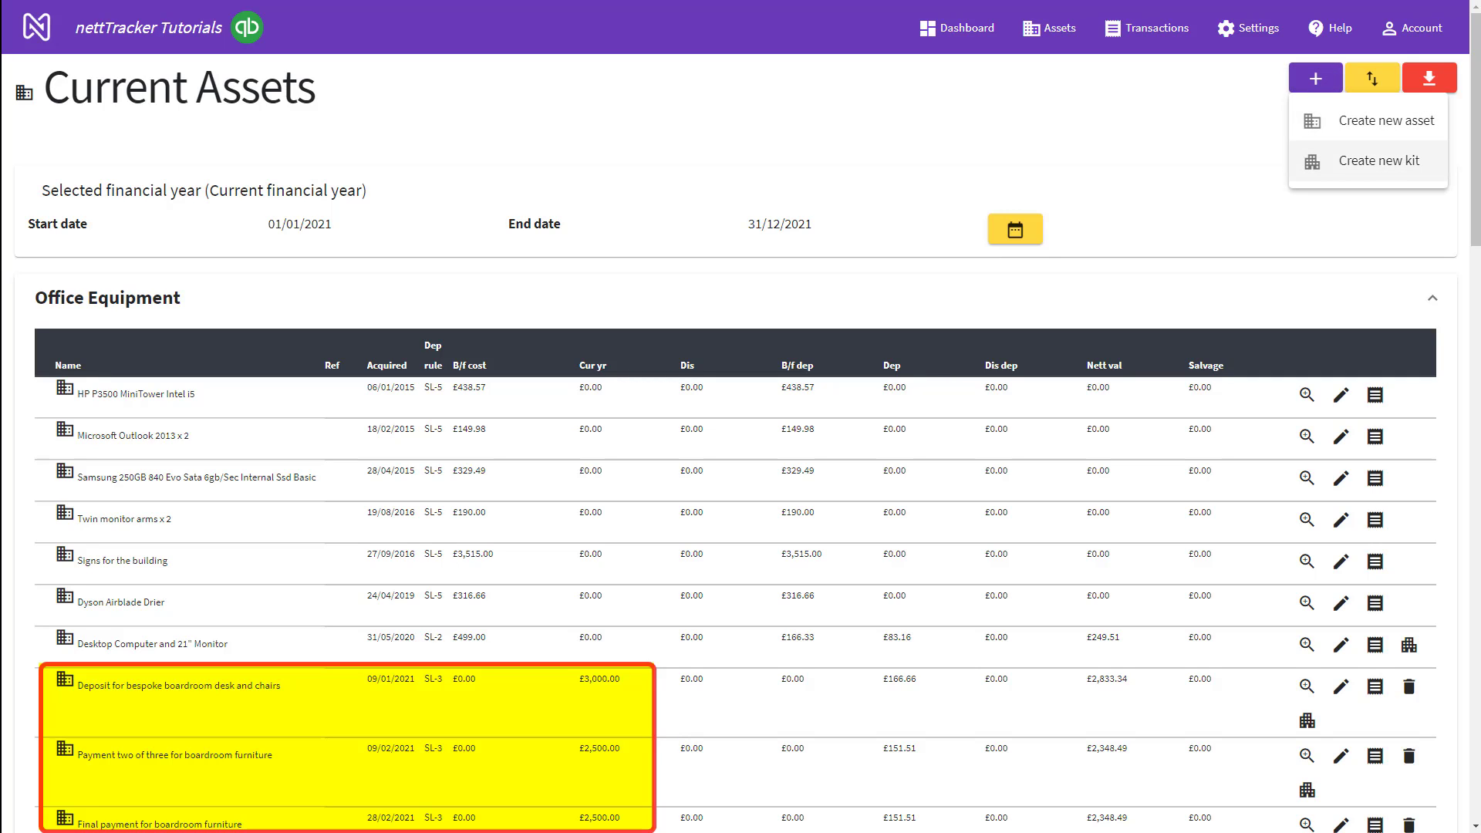
# Step: Start a new asset kit named Boardroom furniture, acquired on 28/02/2021, in the Office Equipment group
pyautogui.click(1369, 160)
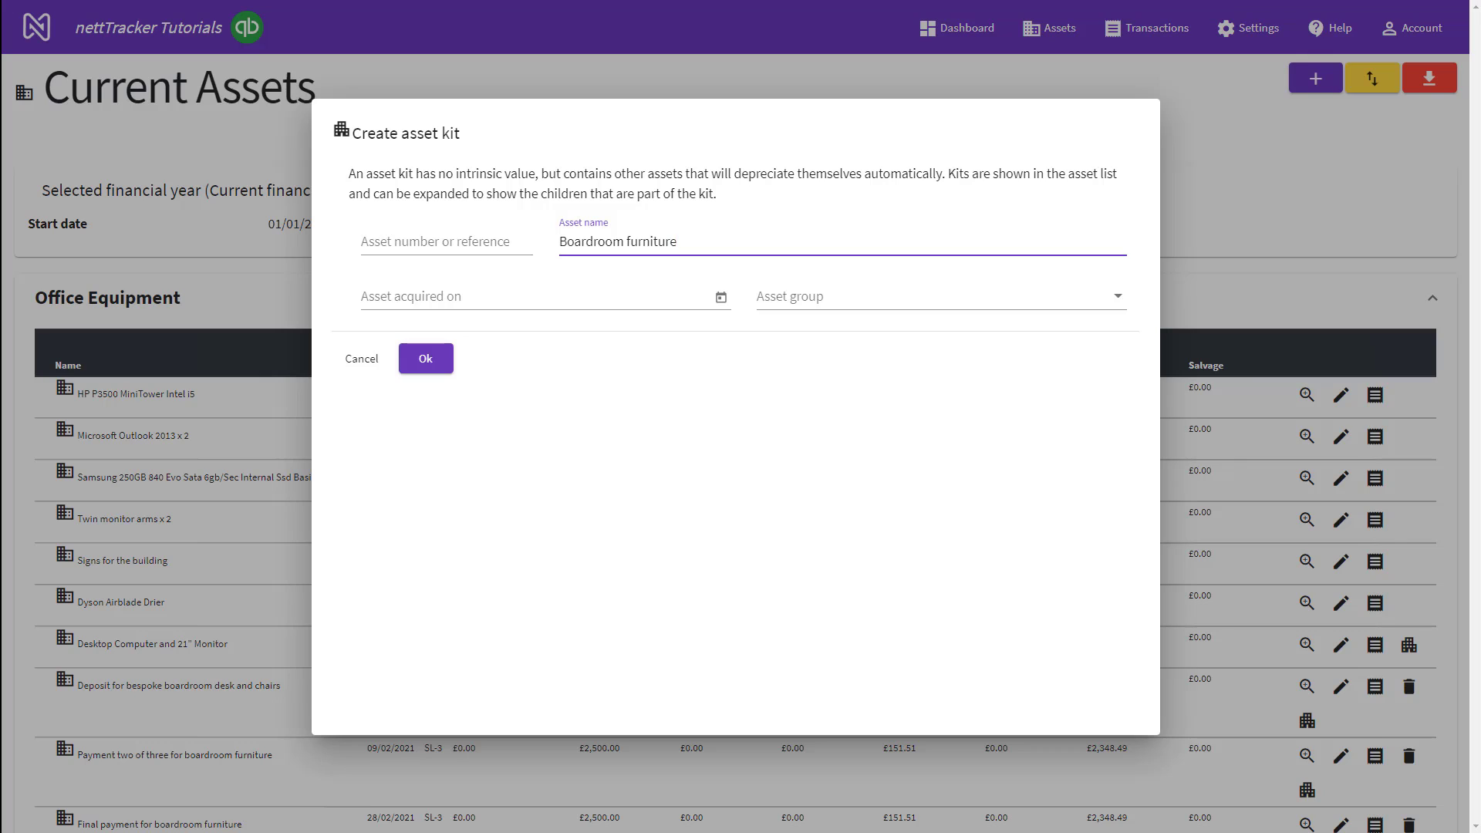
pyautogui.click(721, 297)
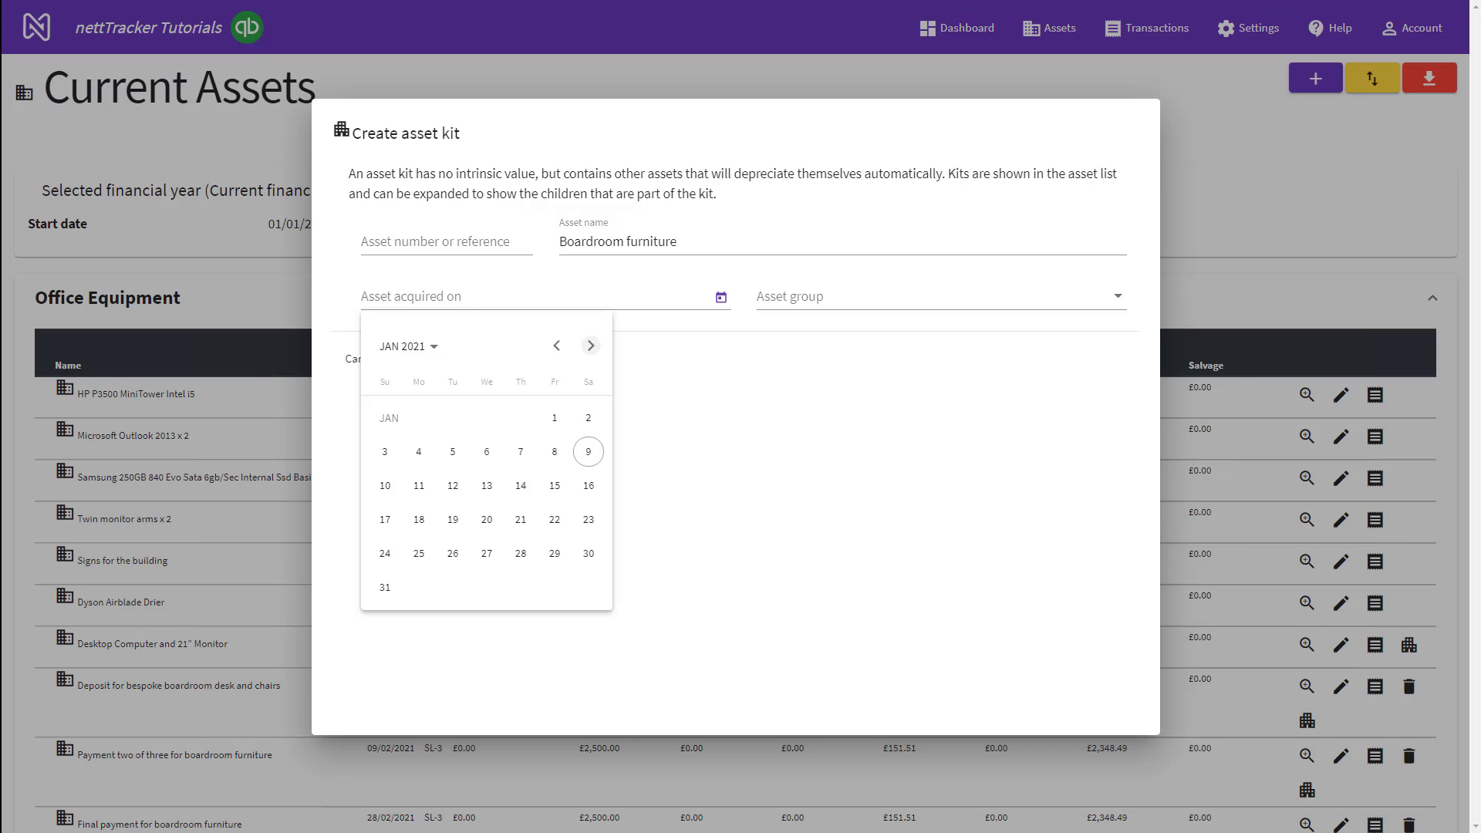
pyautogui.click(591, 346)
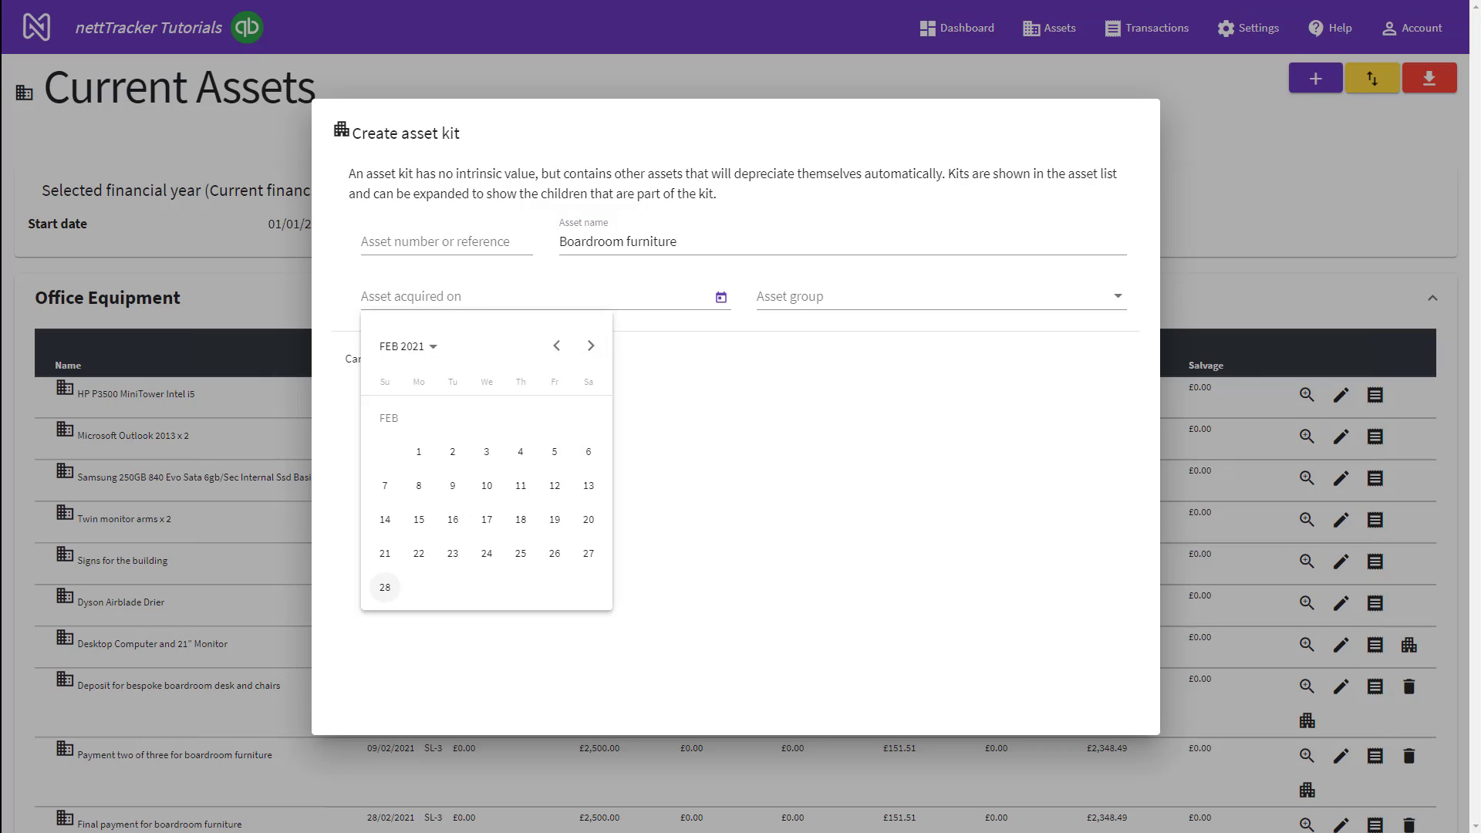
pyautogui.click(385, 587)
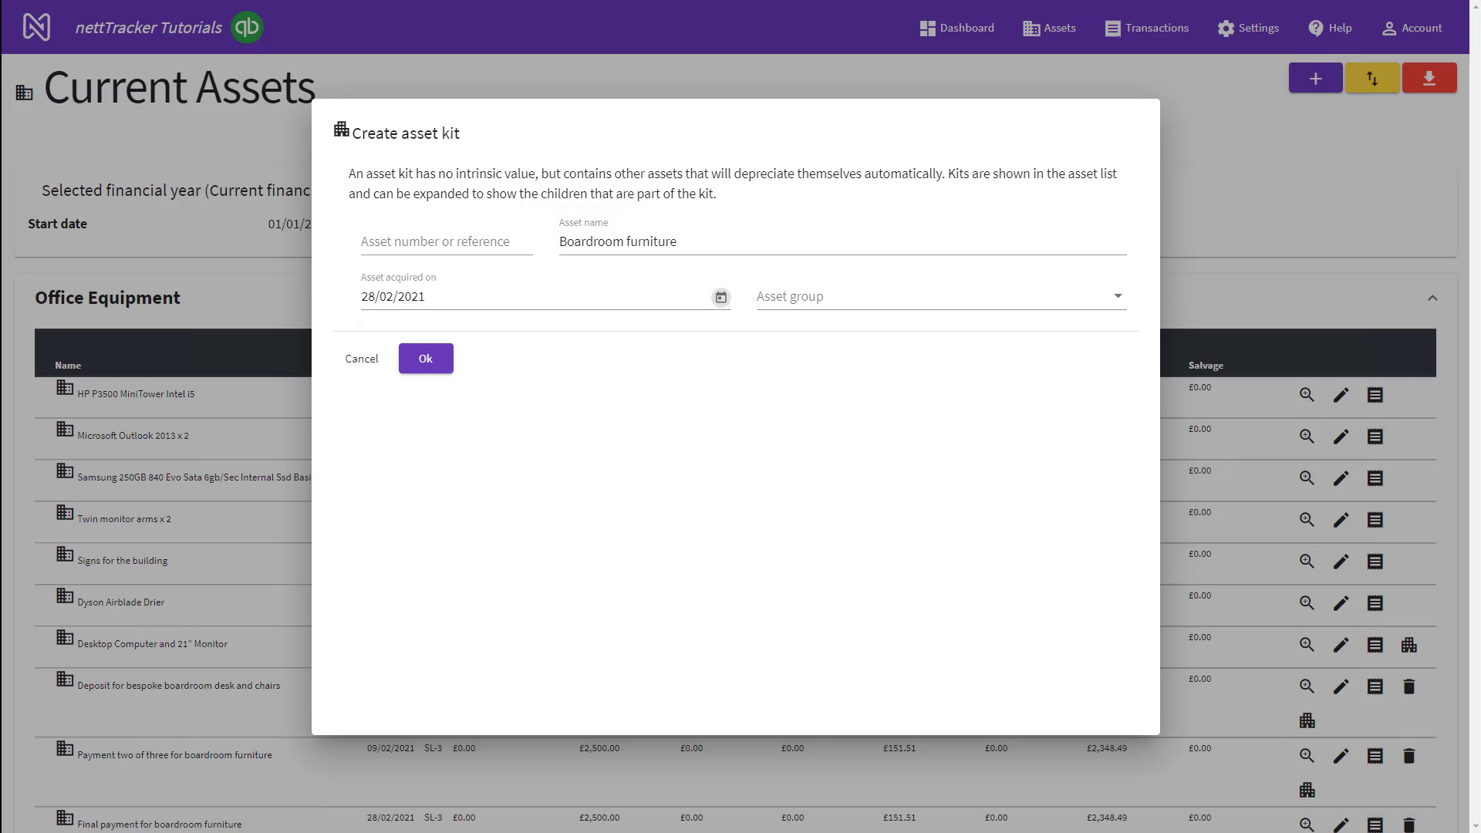
pyautogui.click(941, 297)
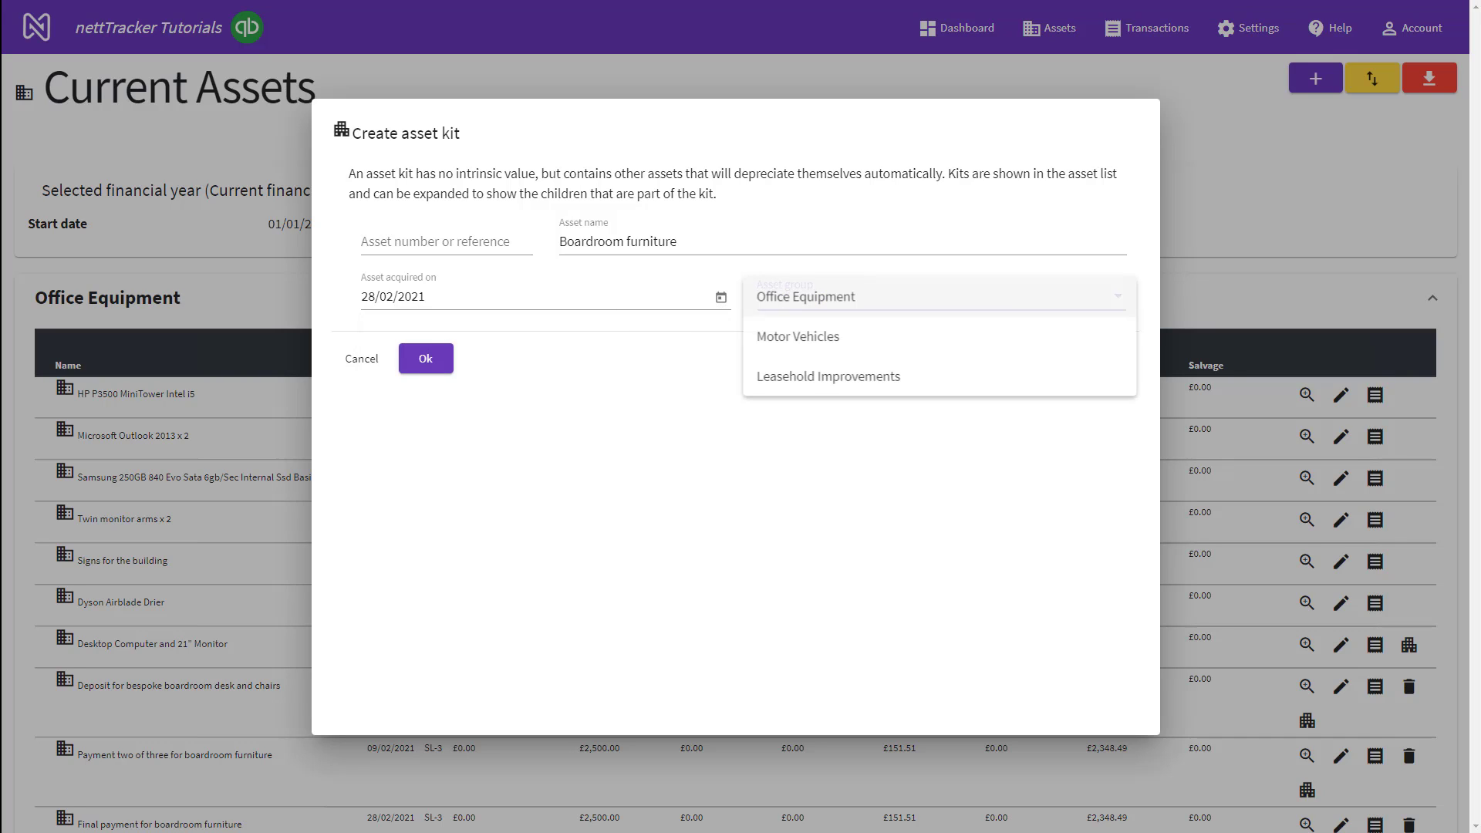
pyautogui.click(819, 298)
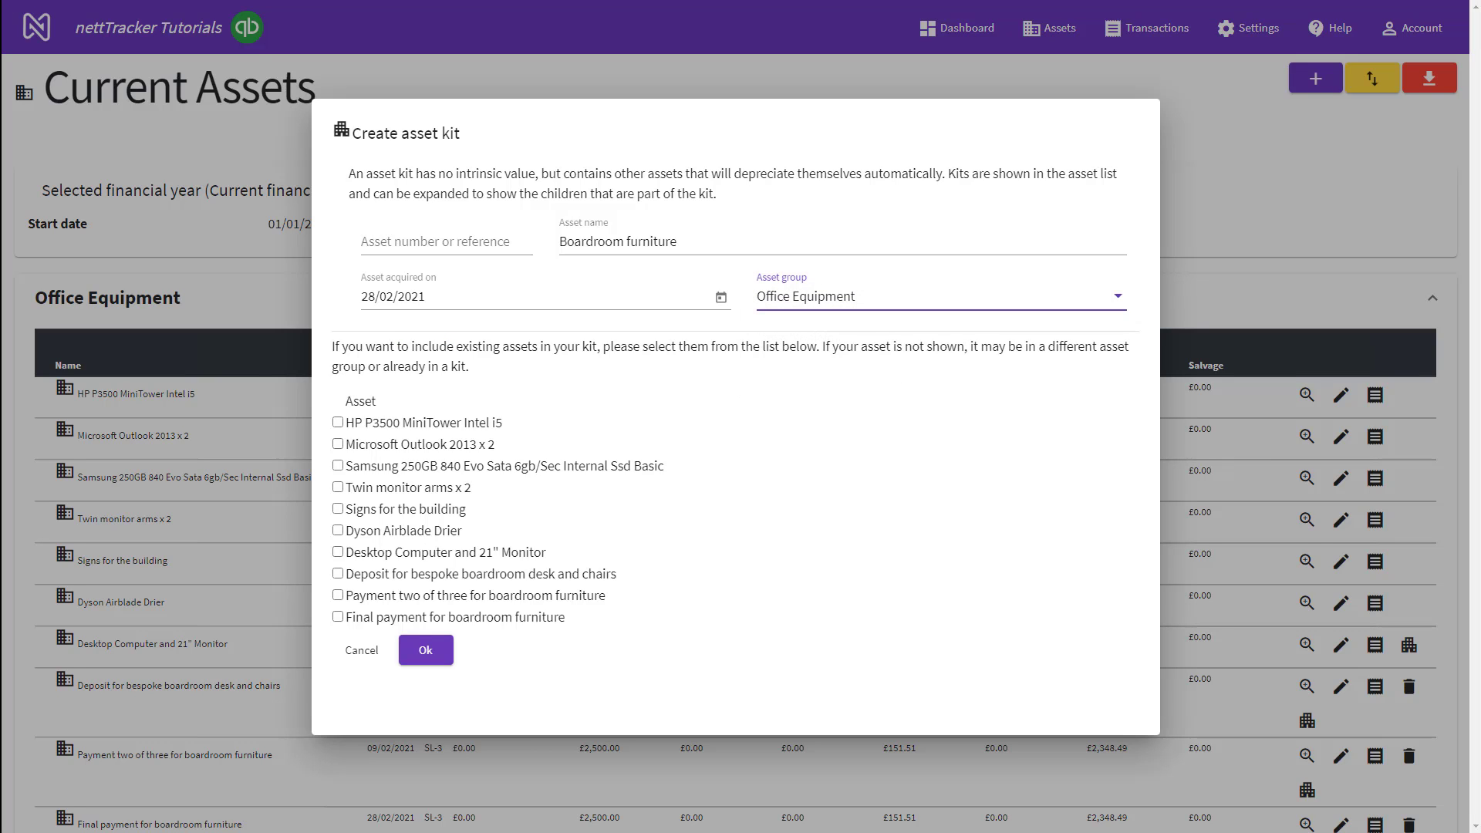
# Step: Include the boardroom desk and chairs deposit, payment two of three and final payment in the kit, and create it
pyautogui.click(338, 574)
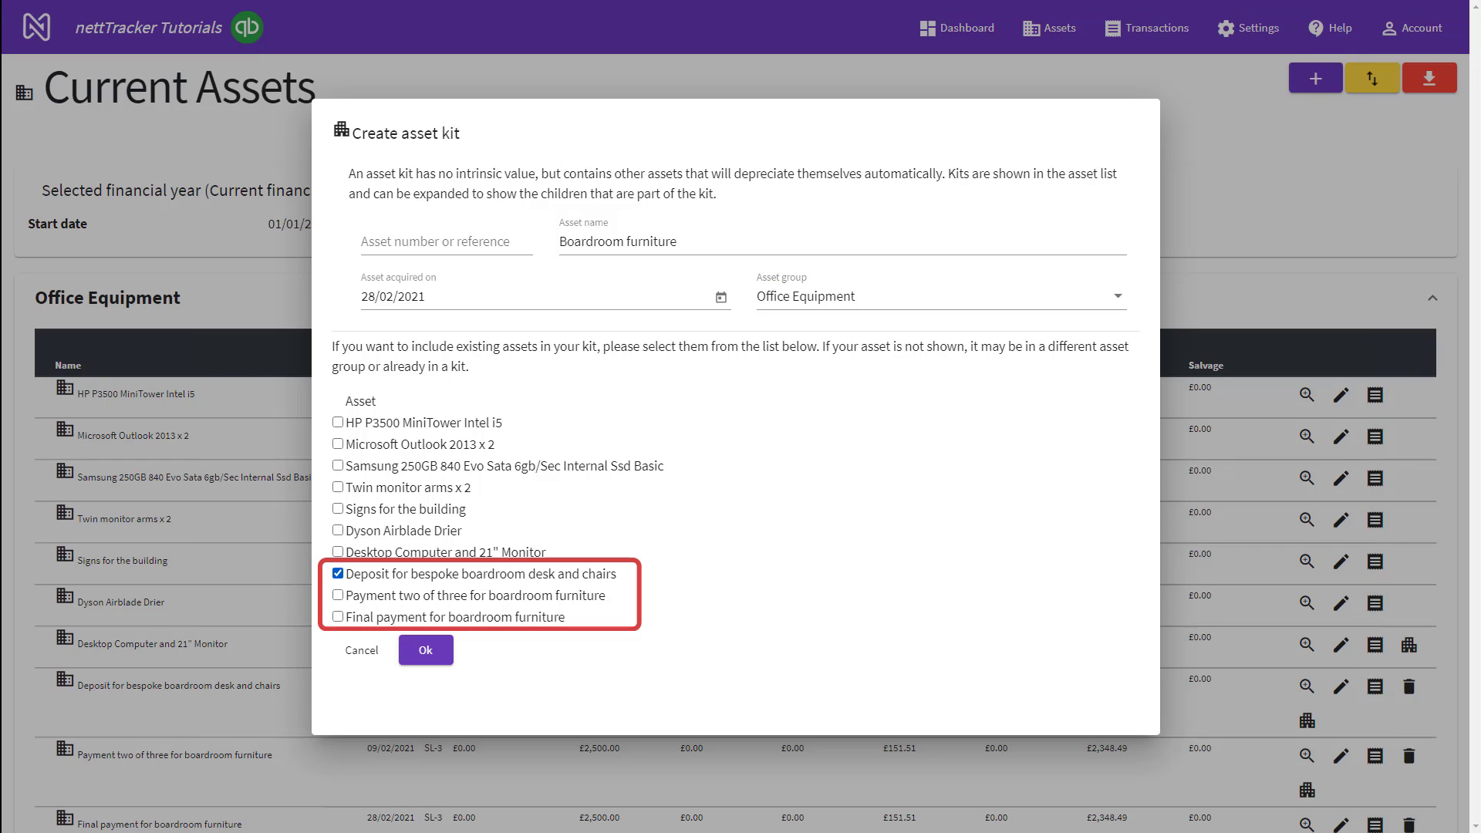
pyautogui.click(338, 595)
pyautogui.click(338, 617)
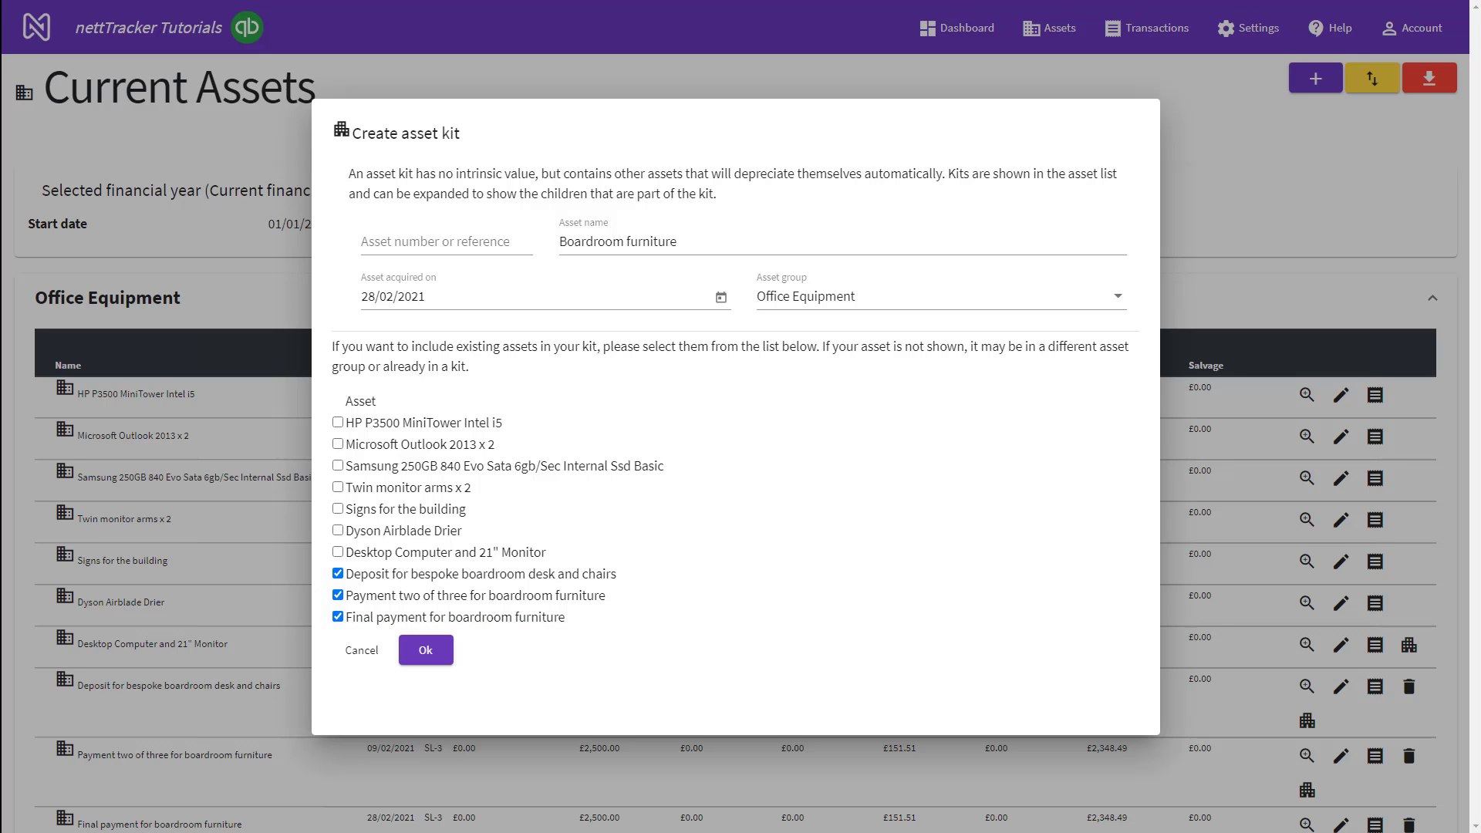
pyautogui.click(425, 650)
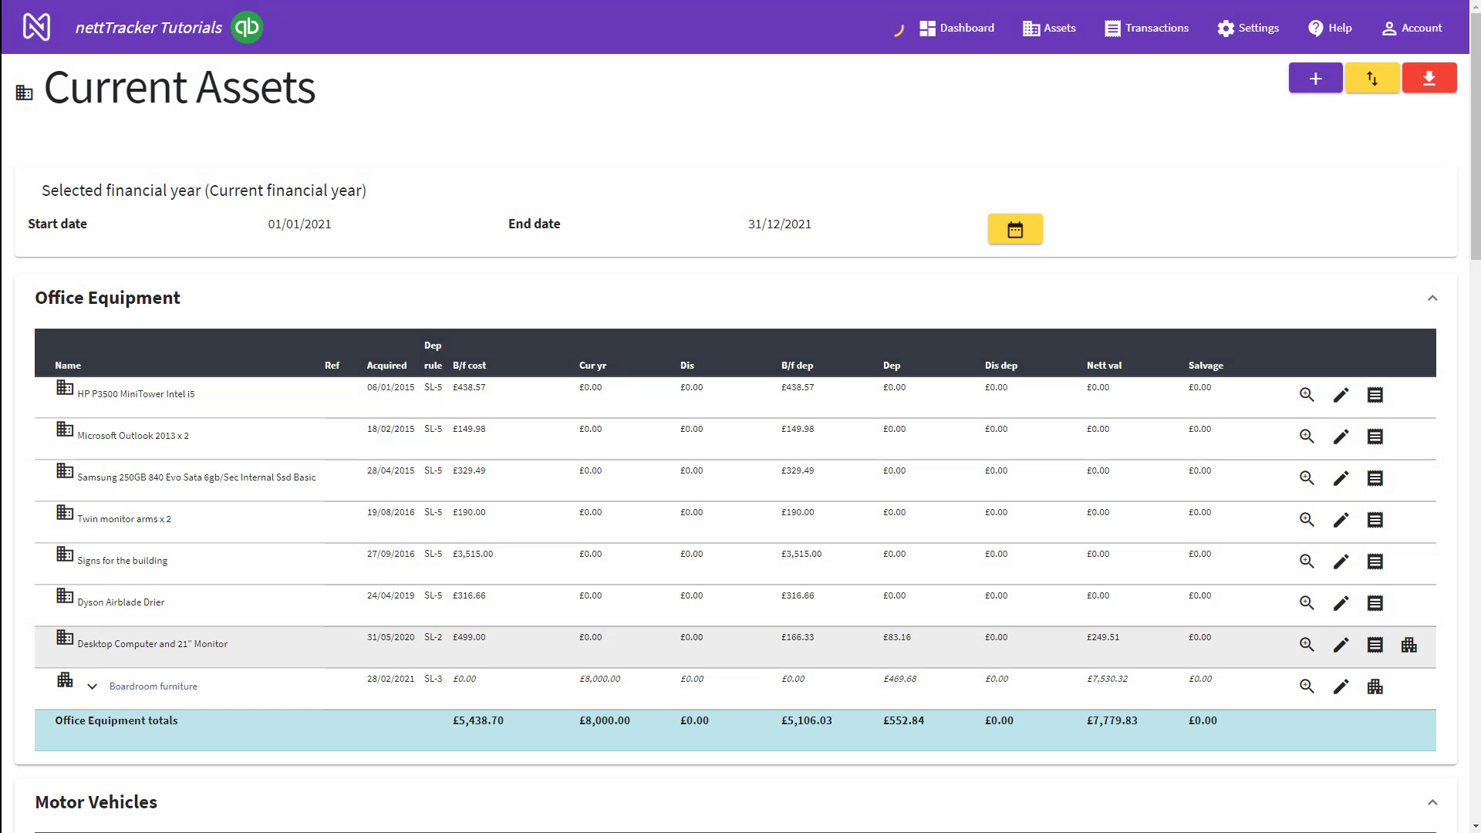
# Step: Show the members of the Boardroom furniture kit in the Office Equipment group
pyautogui.scroll(-1, 740, 463)
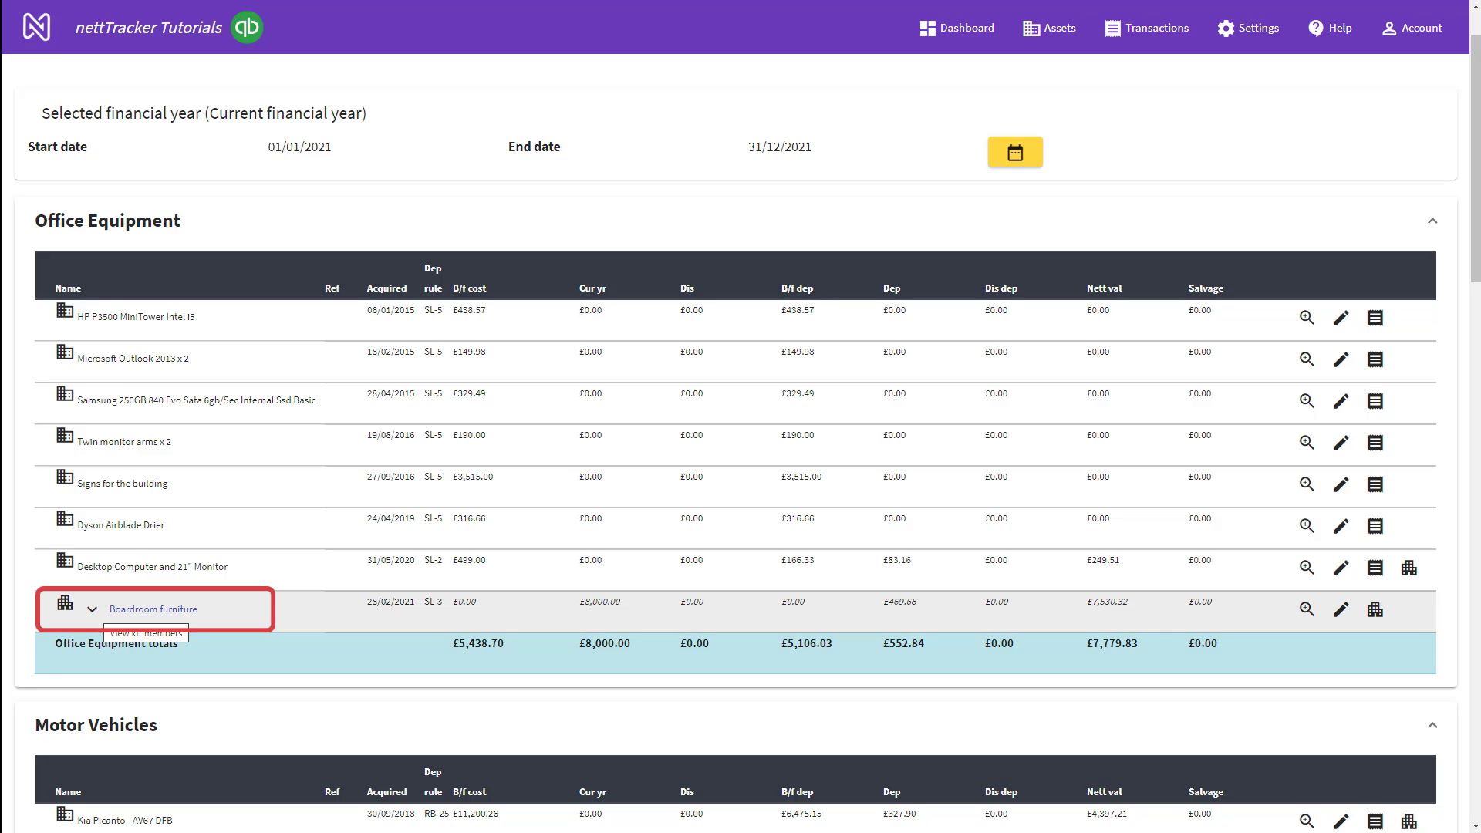
pyautogui.click(91, 609)
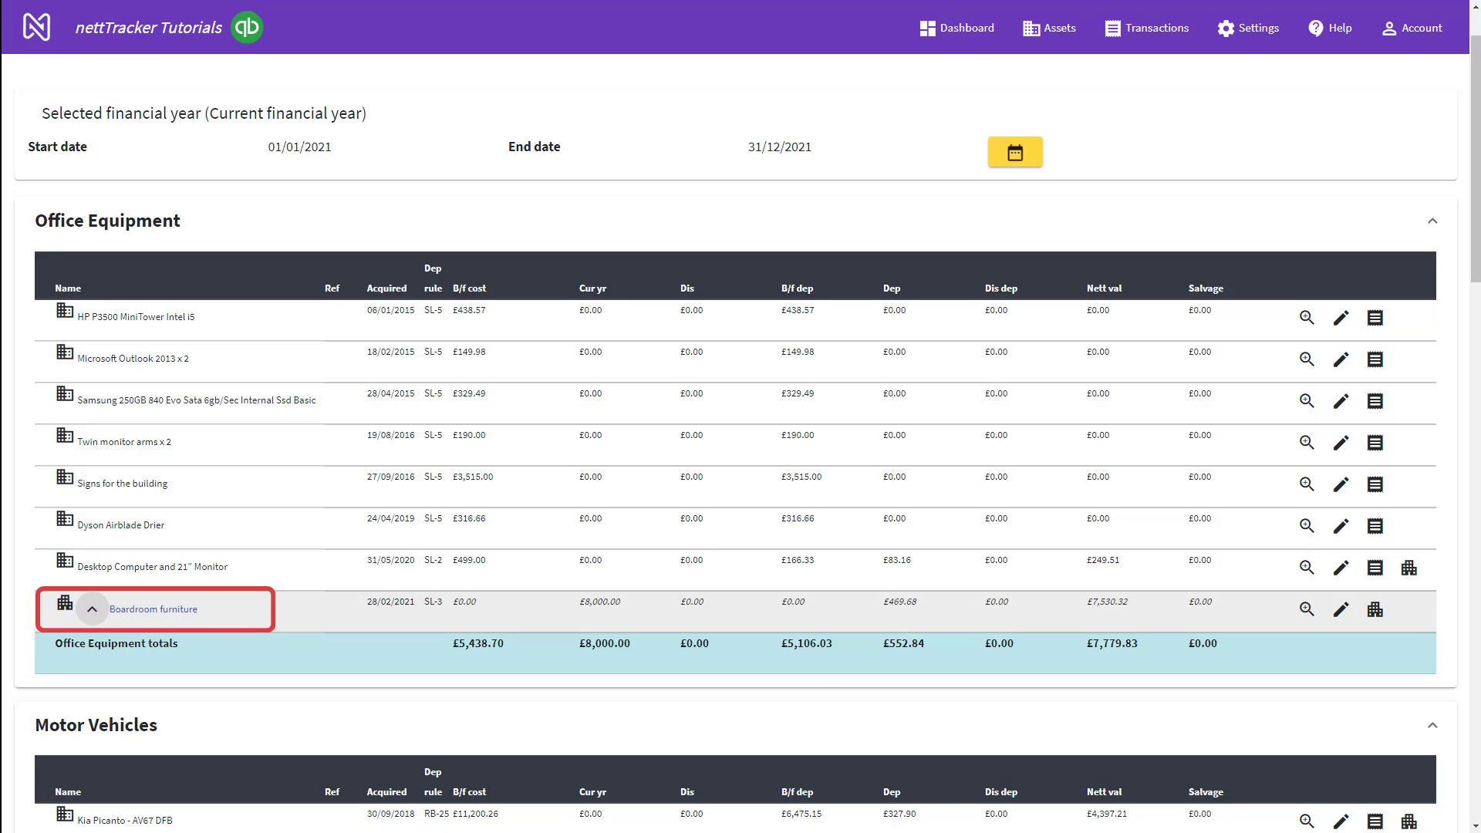
pyautogui.scroll(-3, 740, 463)
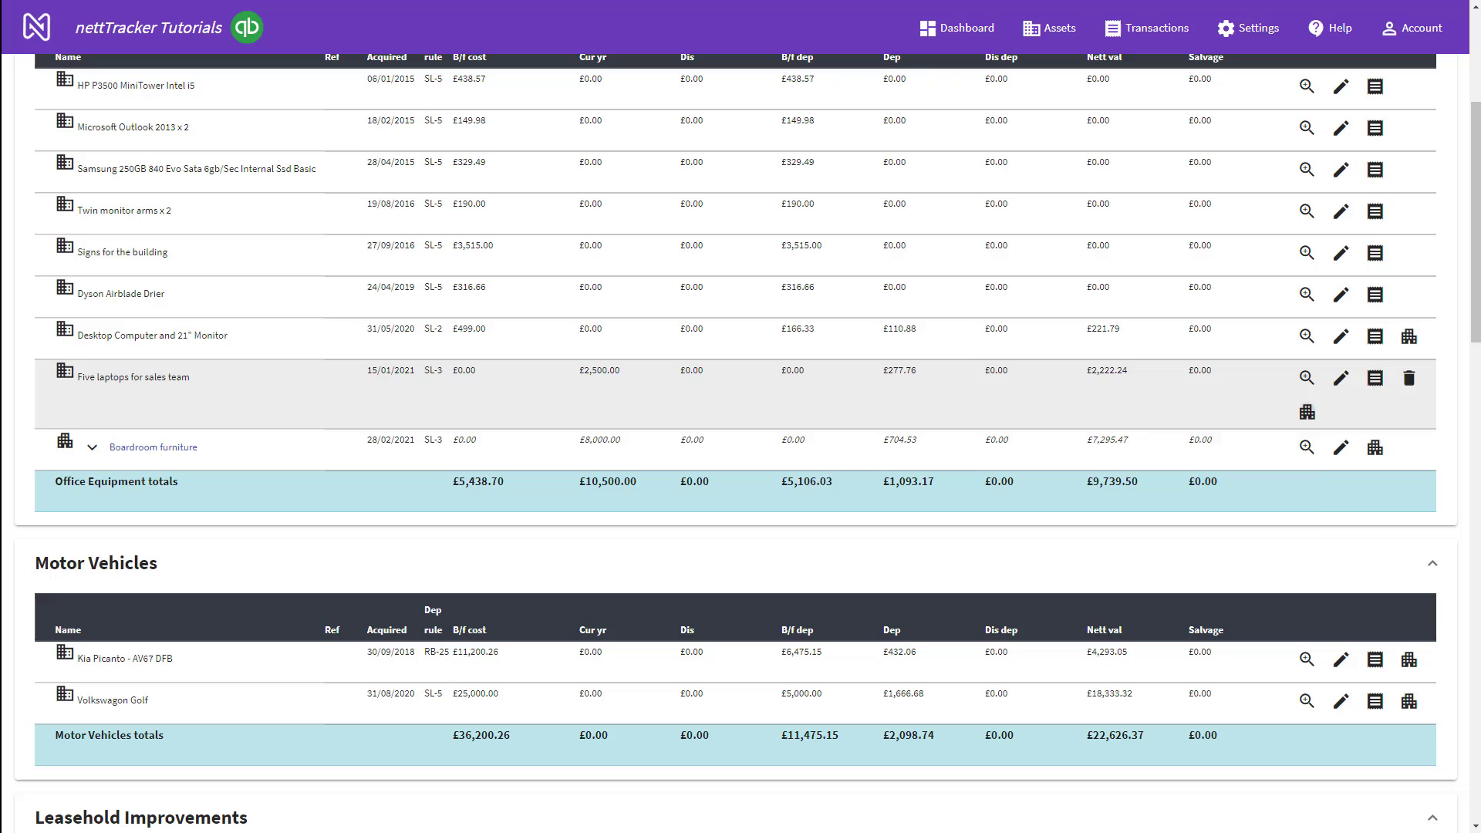
# Step: Convert Five laptops for sales team to a kit of five laptops at 20% each, with £444.44 for Laptop #5, and show its members
pyautogui.click(1307, 412)
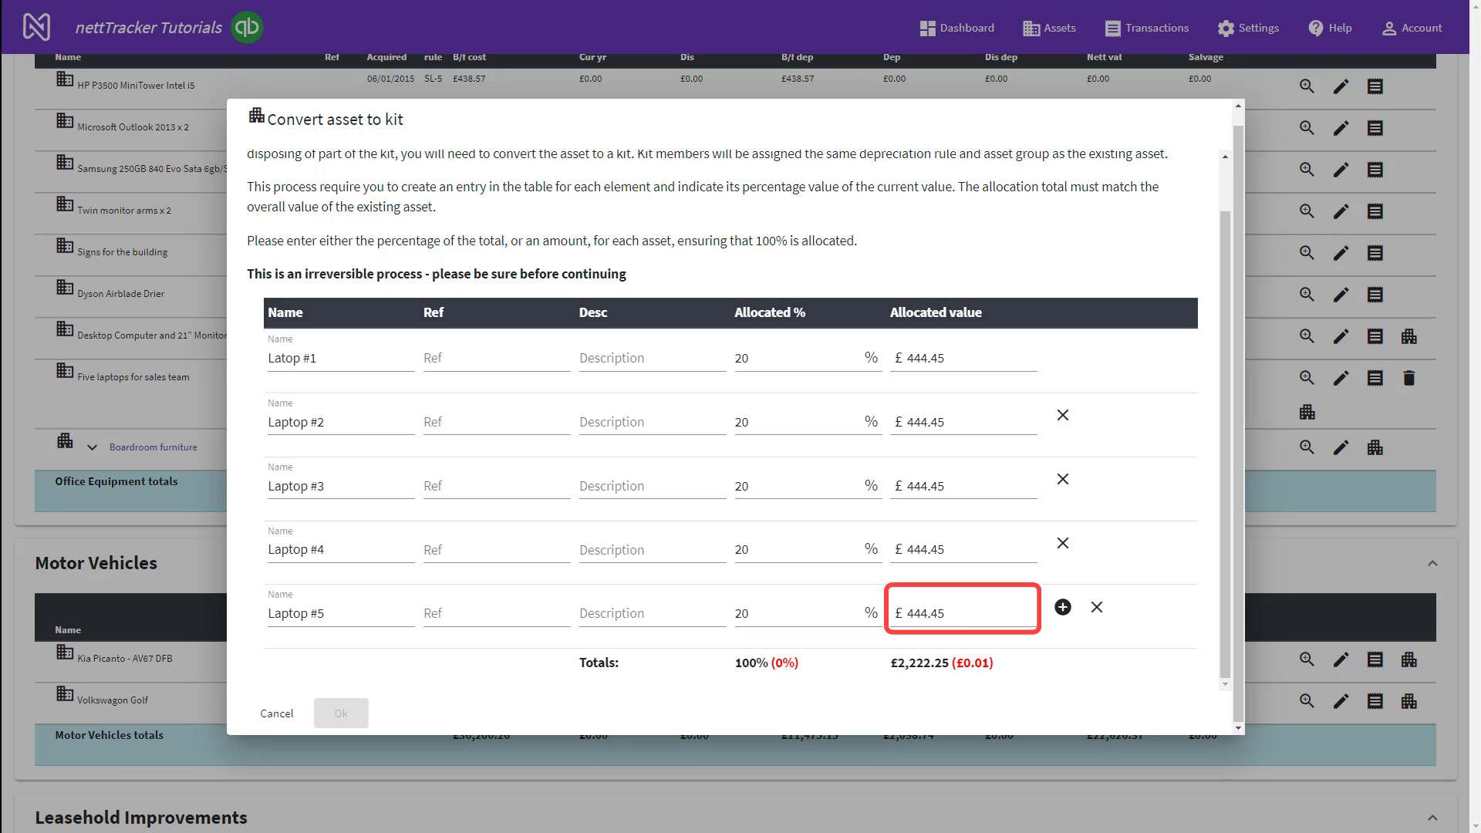
pyautogui.click(962, 613)
pyautogui.press('BackSpace')
pyautogui.write('4')
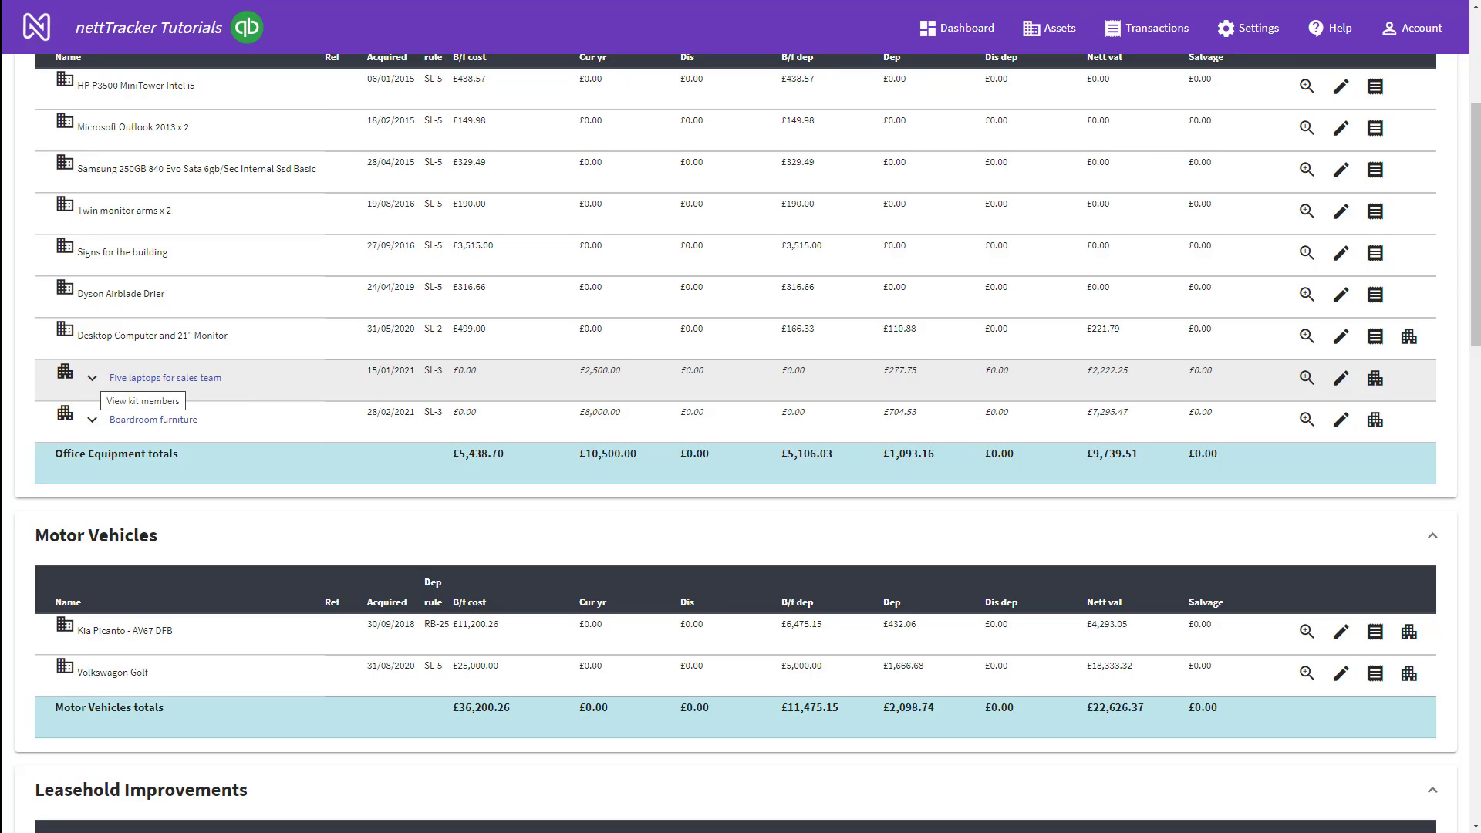
pyautogui.click(92, 377)
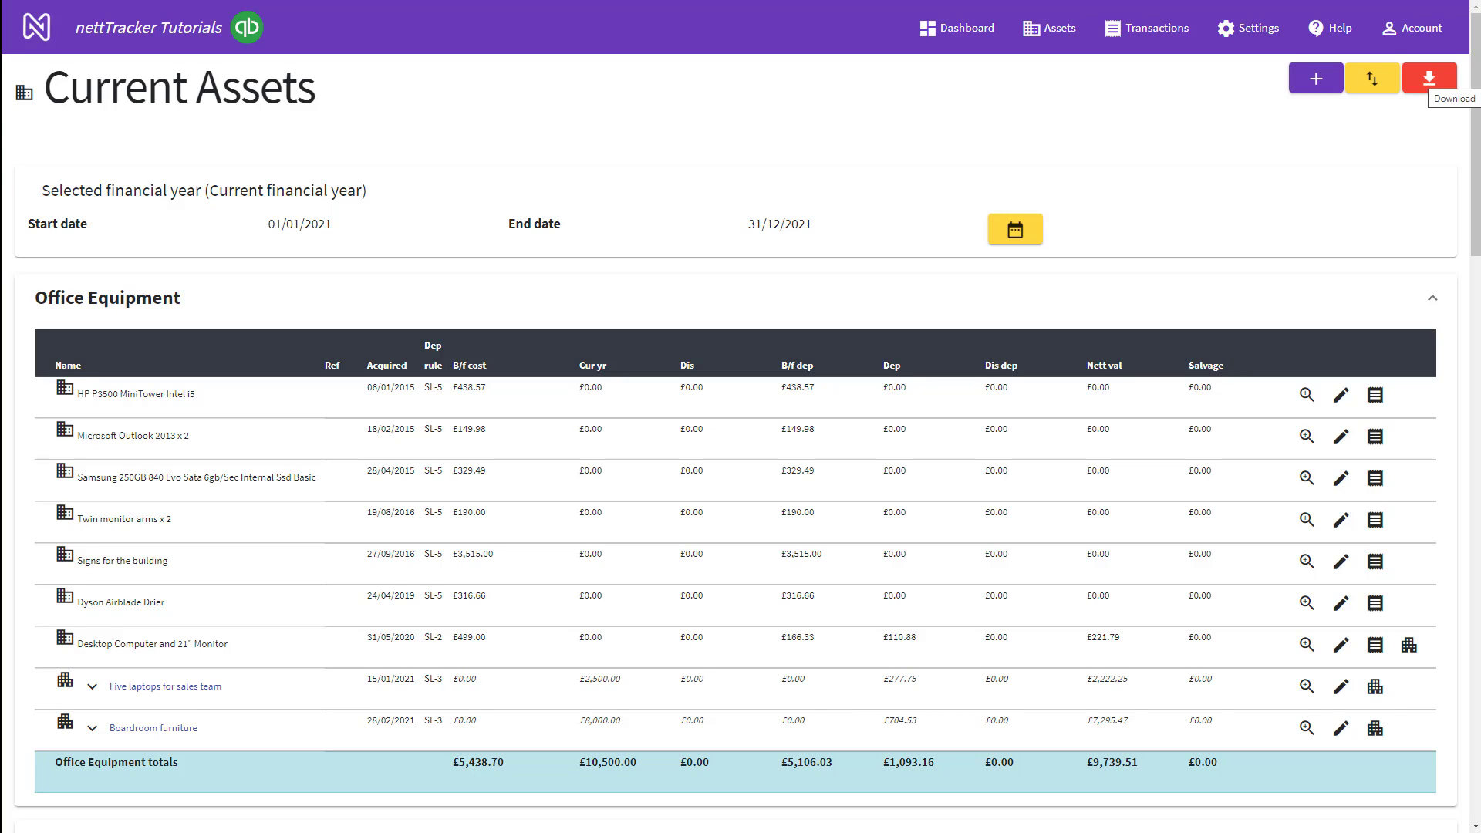
# Step: Download the current assets register for the 2021 financial year
pyautogui.click(1428, 78)
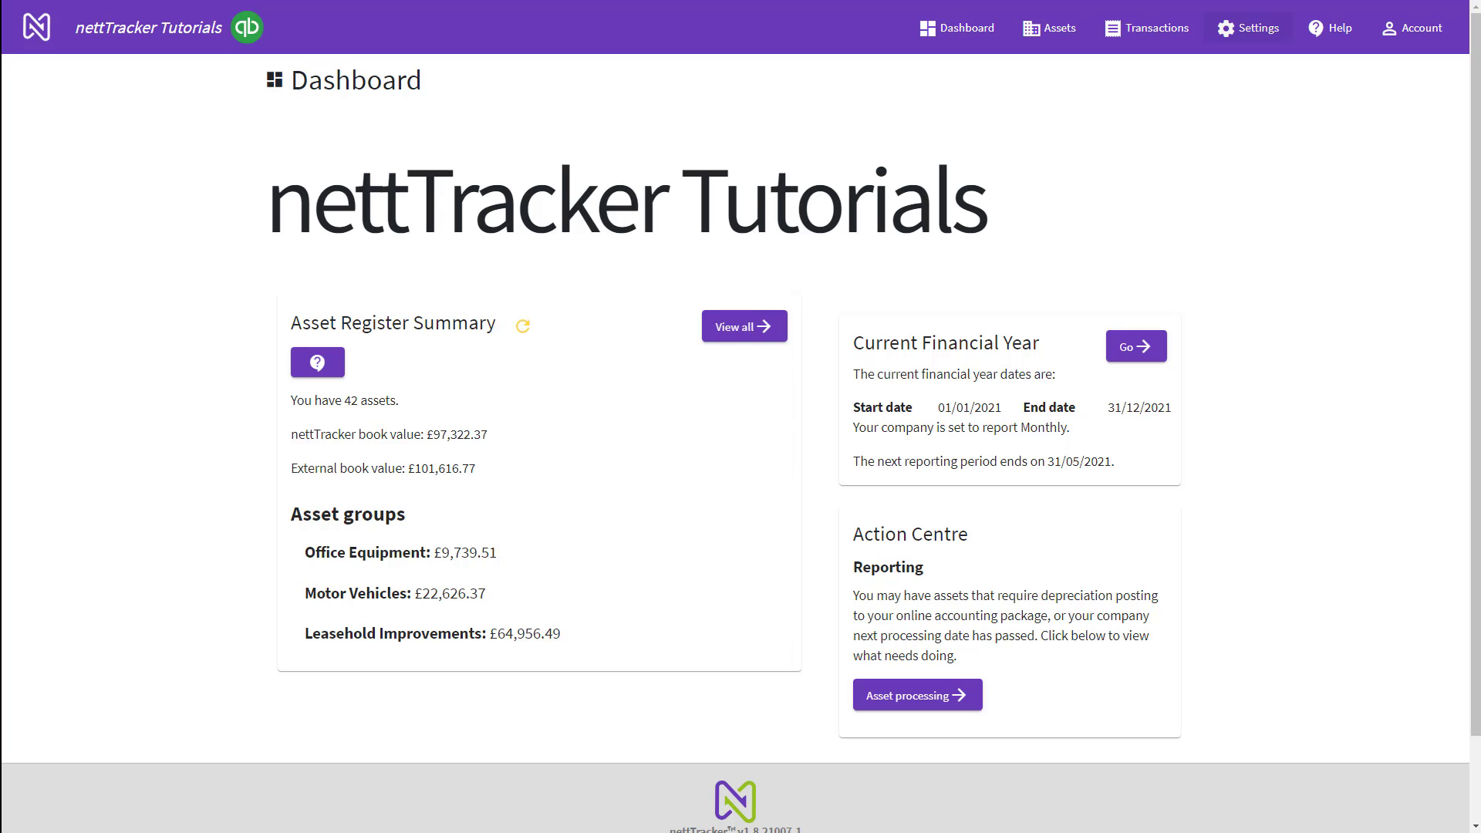
# Step: Try to request deletion of the company from its company settings, entering nettTracker Tutorials as the confirming company name
pyautogui.click(1248, 28)
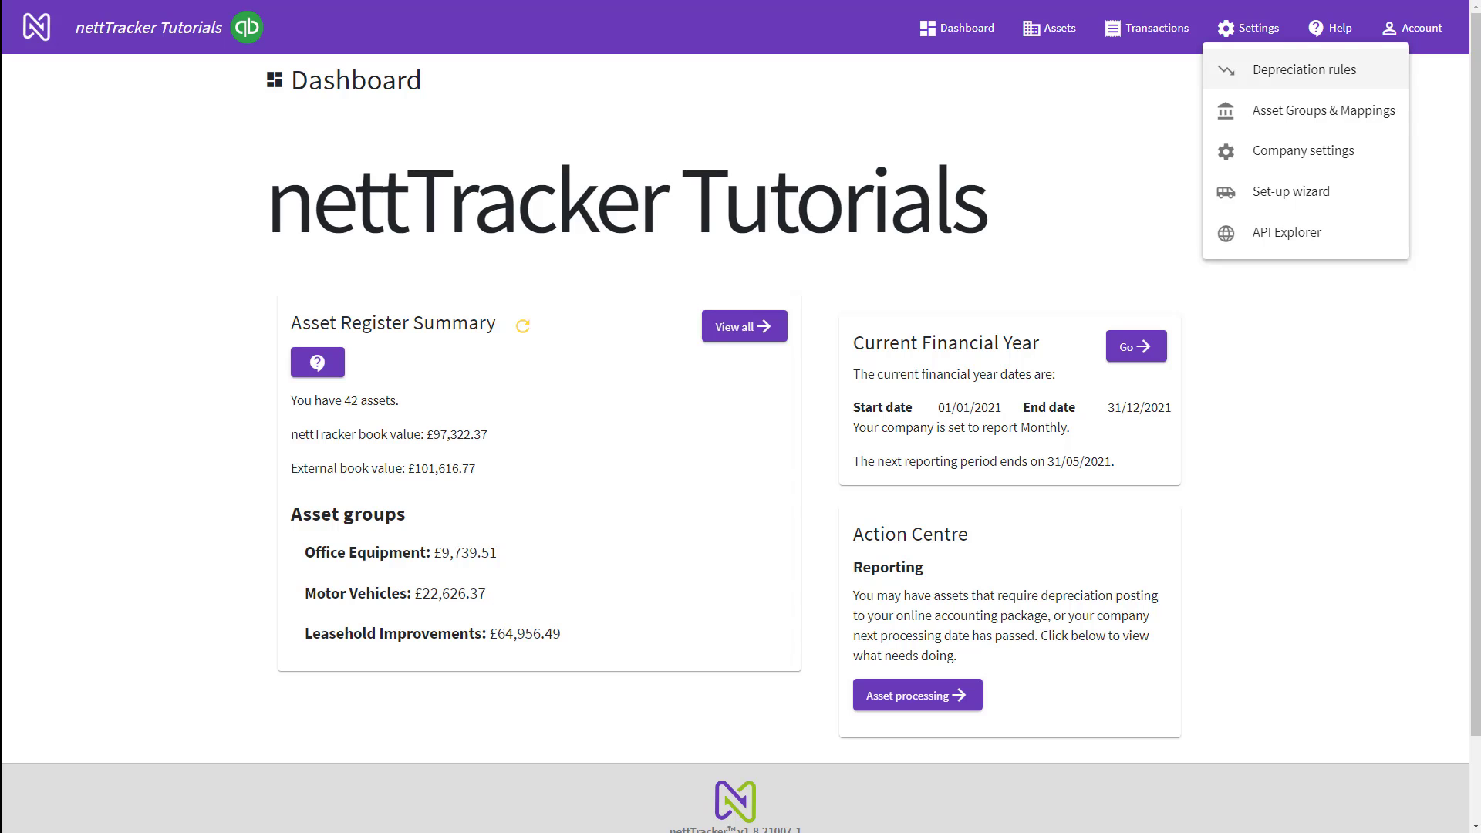
pyautogui.click(1272, 150)
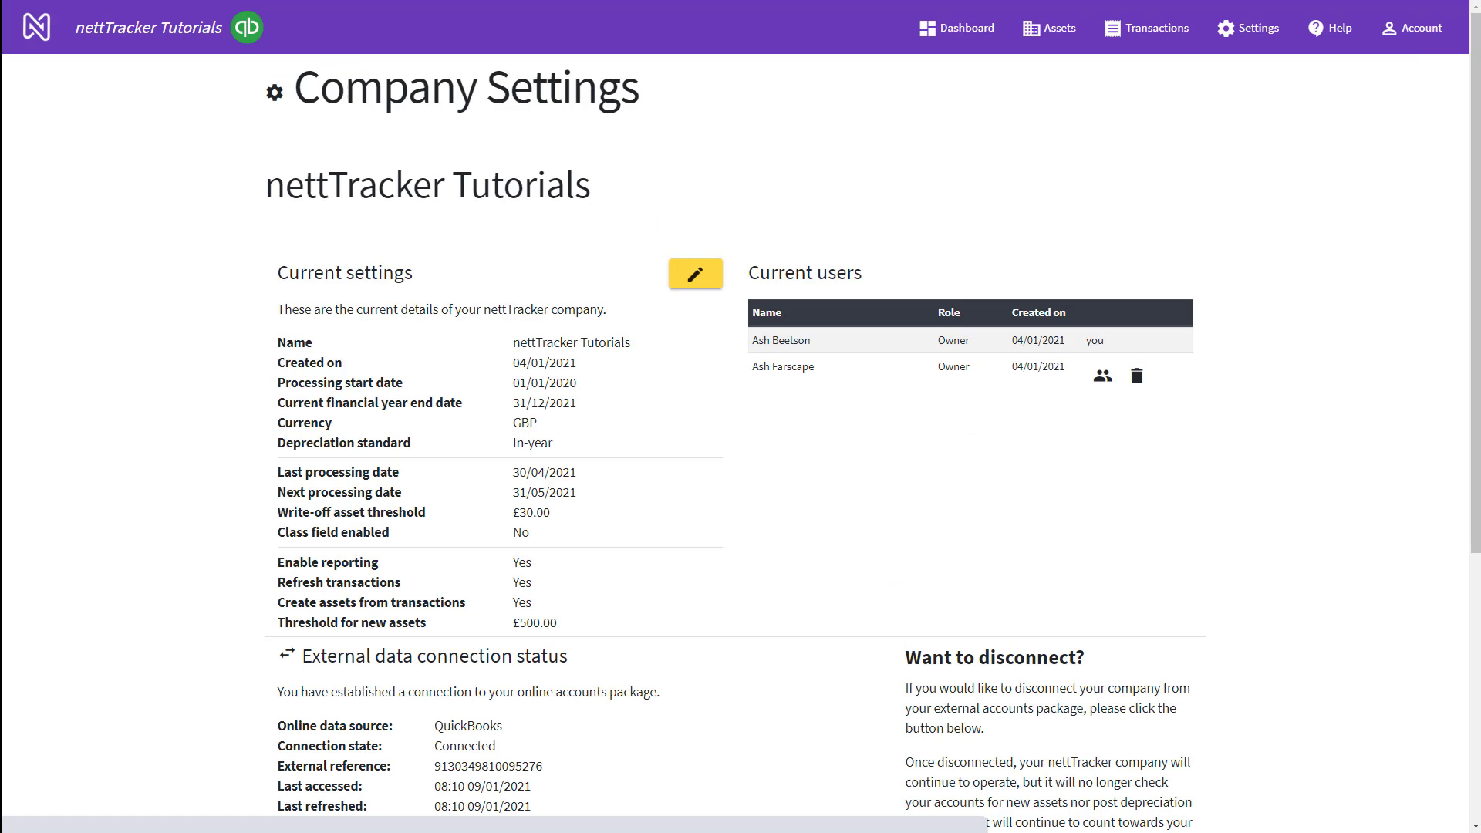
pyautogui.scroll(-5, 735, 443)
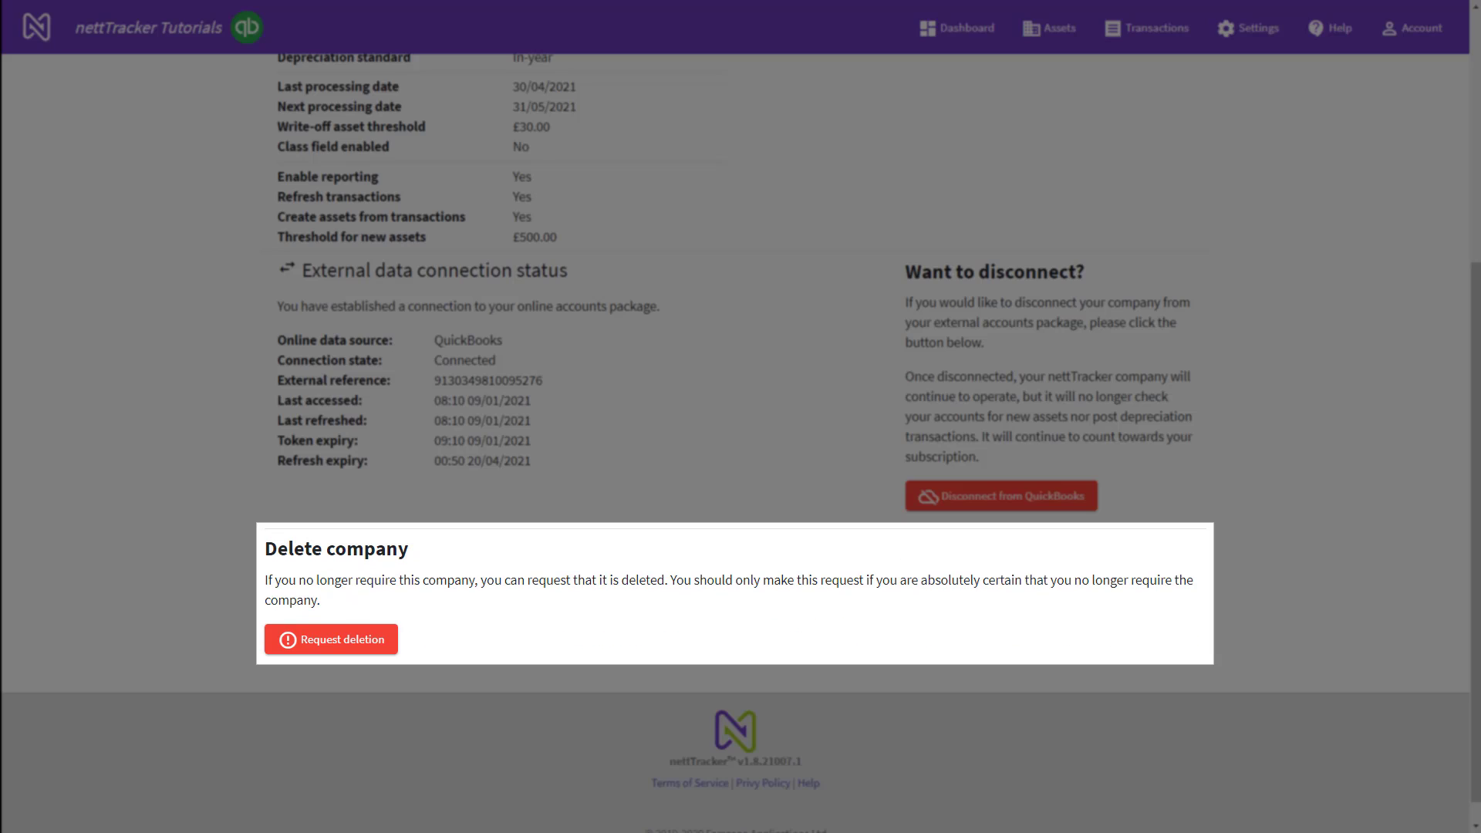
pyautogui.click(338, 643)
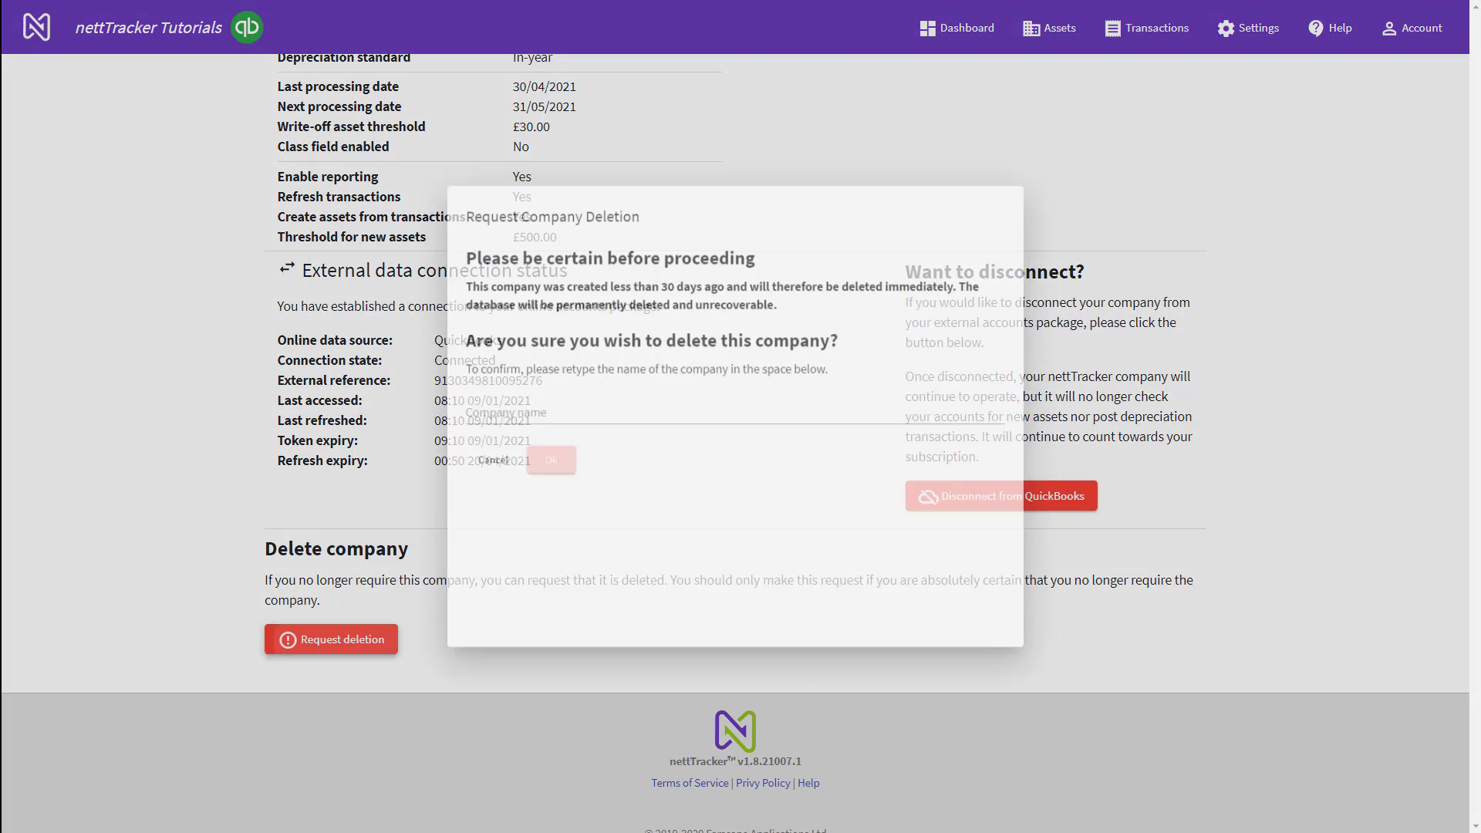
pyautogui.click(540, 413)
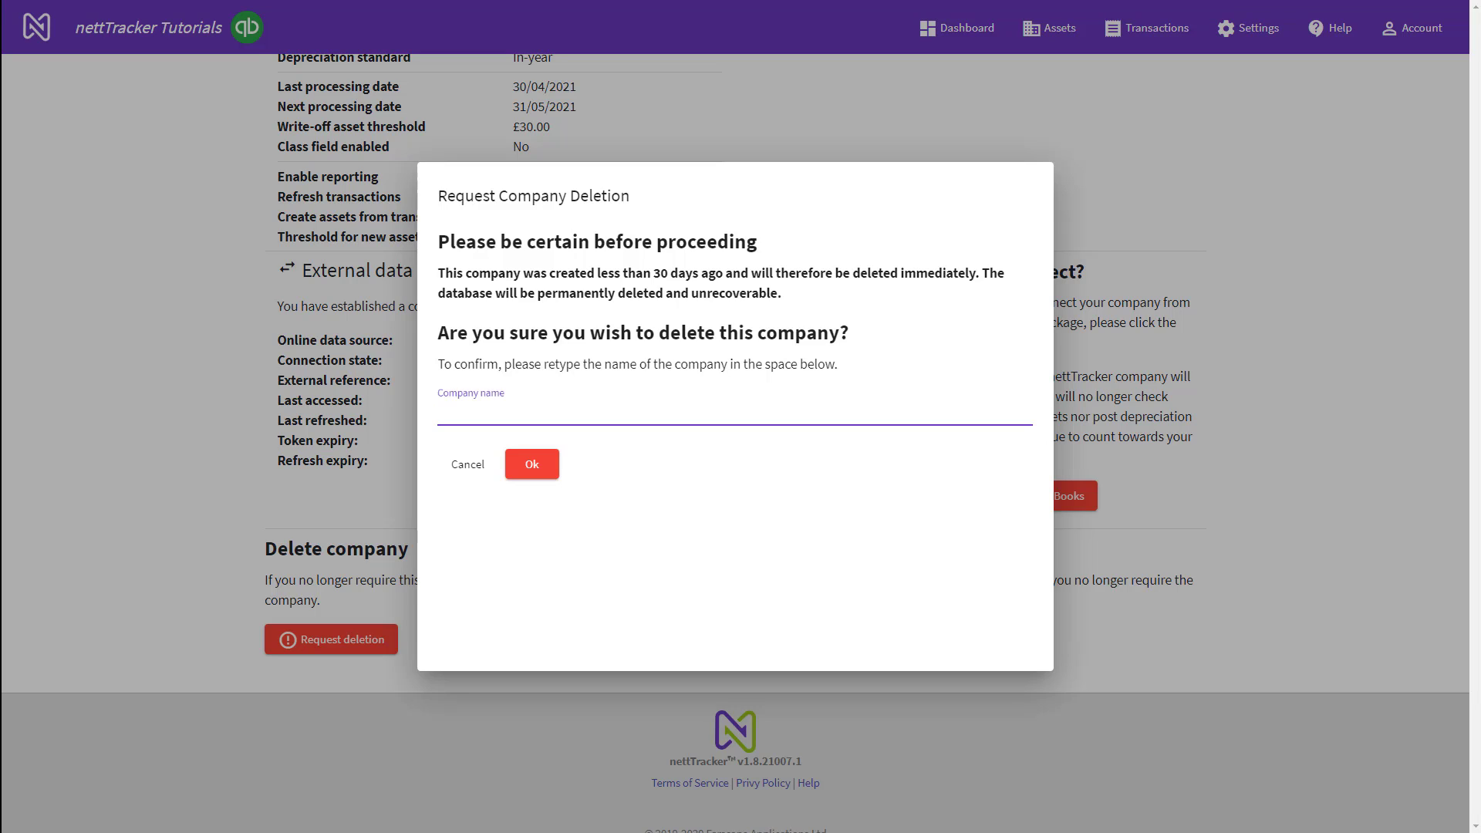
pyautogui.write('nettTracker Tutorials')
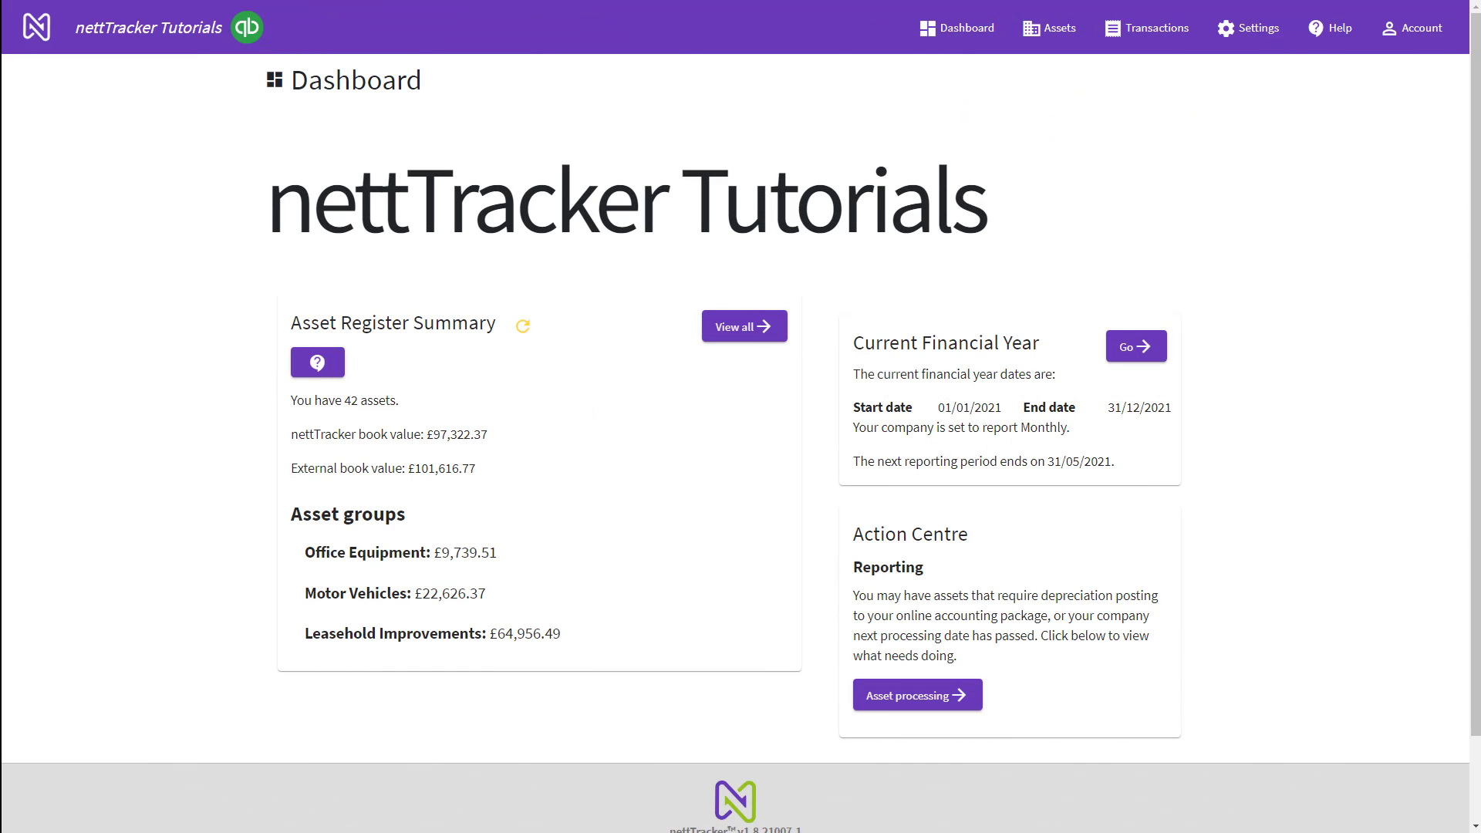
# Step: Open the users of the Farscape Applications Ltd (for live Demo Purposes) organisation and add a new user
pyautogui.click(1412, 28)
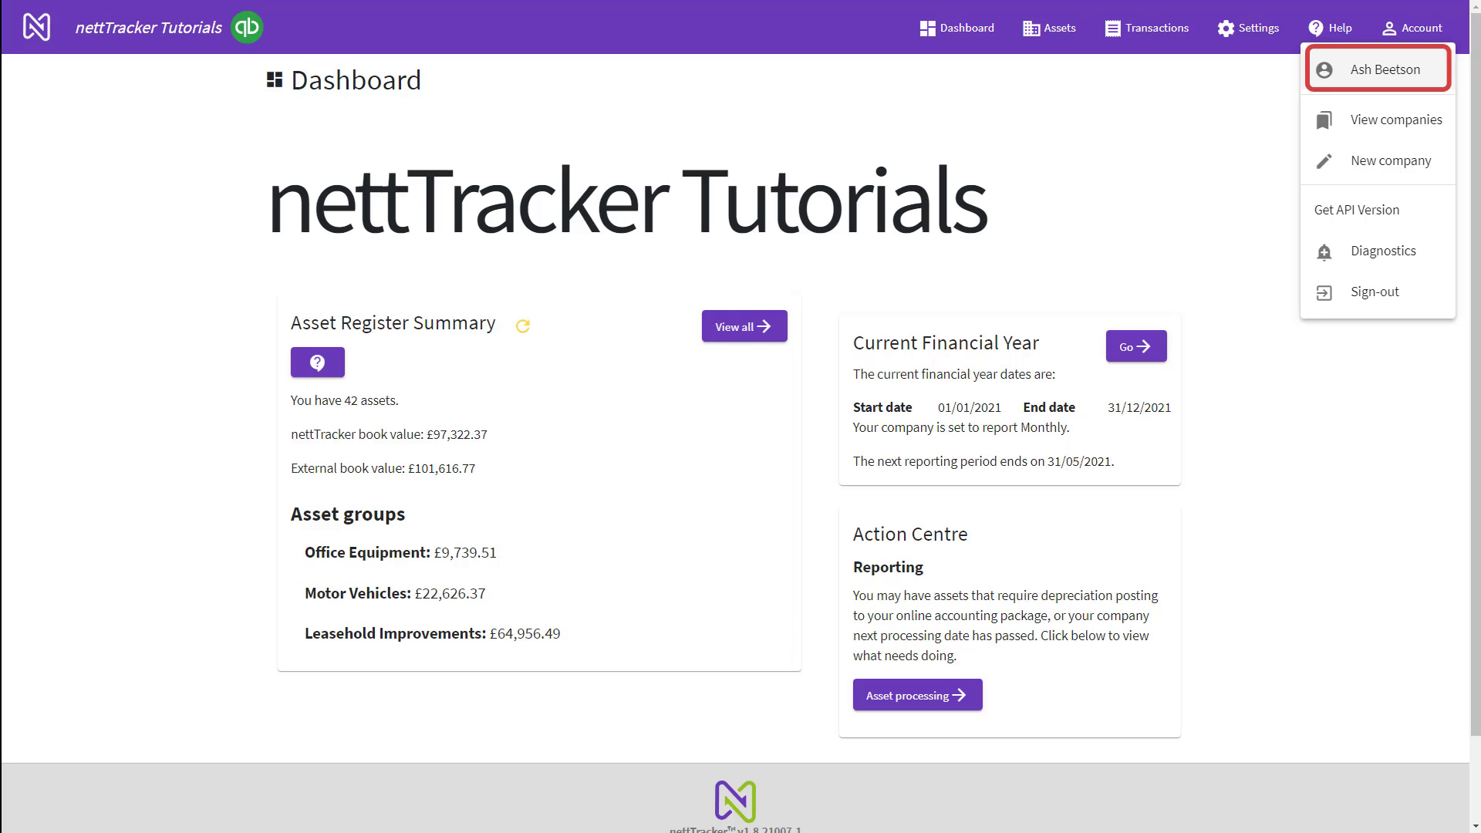
pyautogui.click(1385, 69)
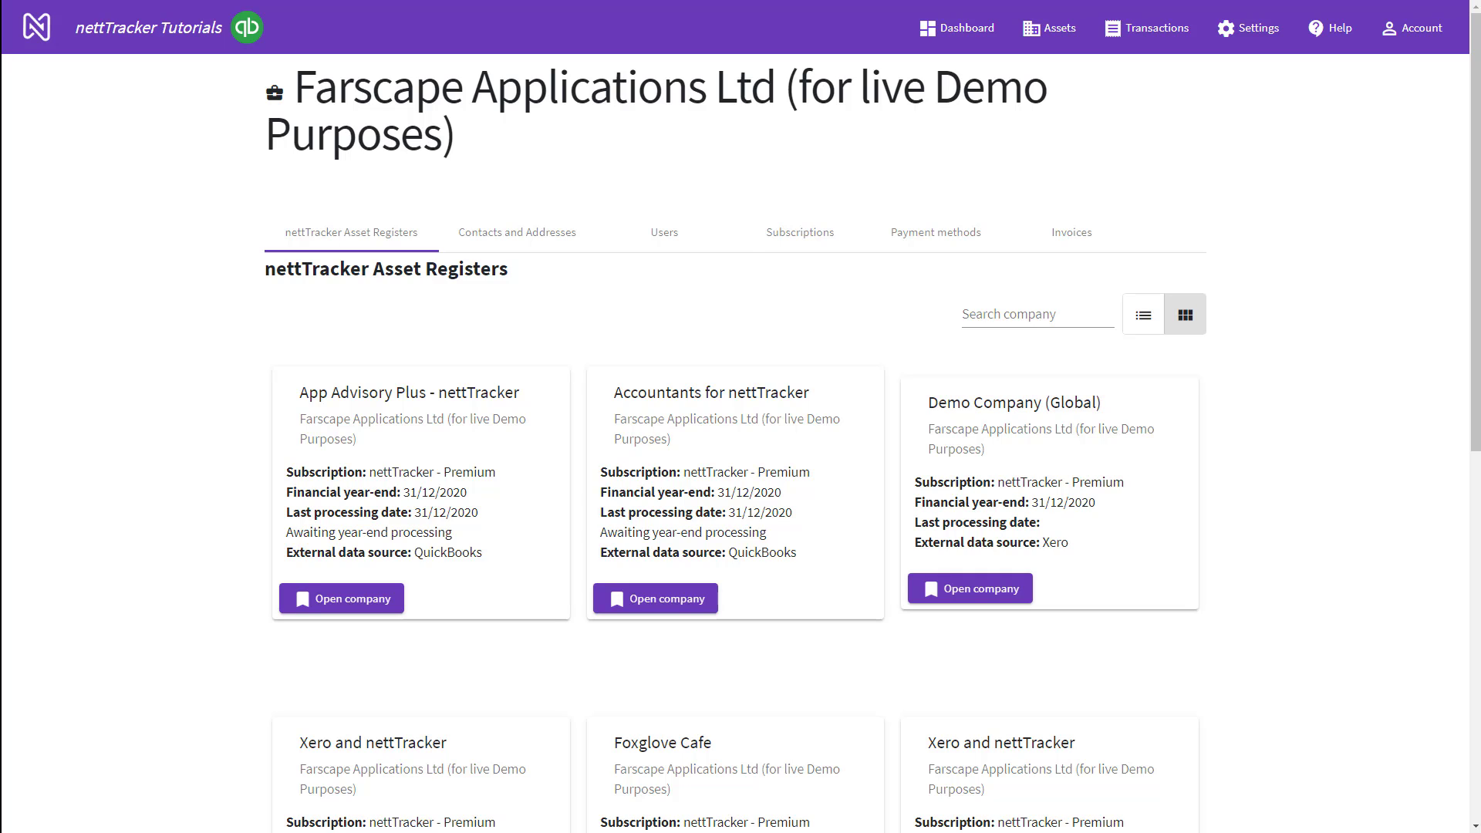
pyautogui.click(664, 232)
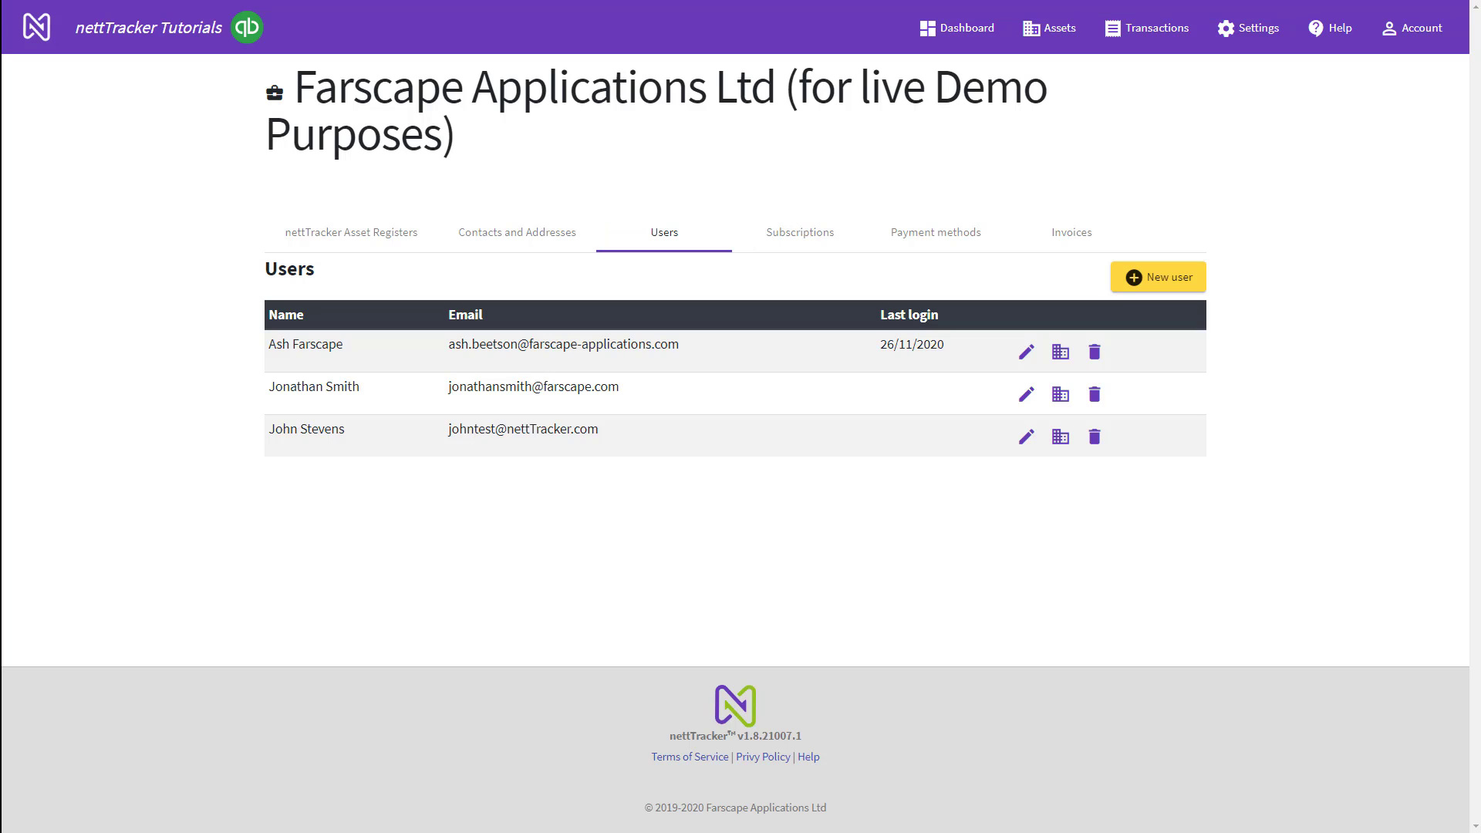
pyautogui.click(1157, 277)
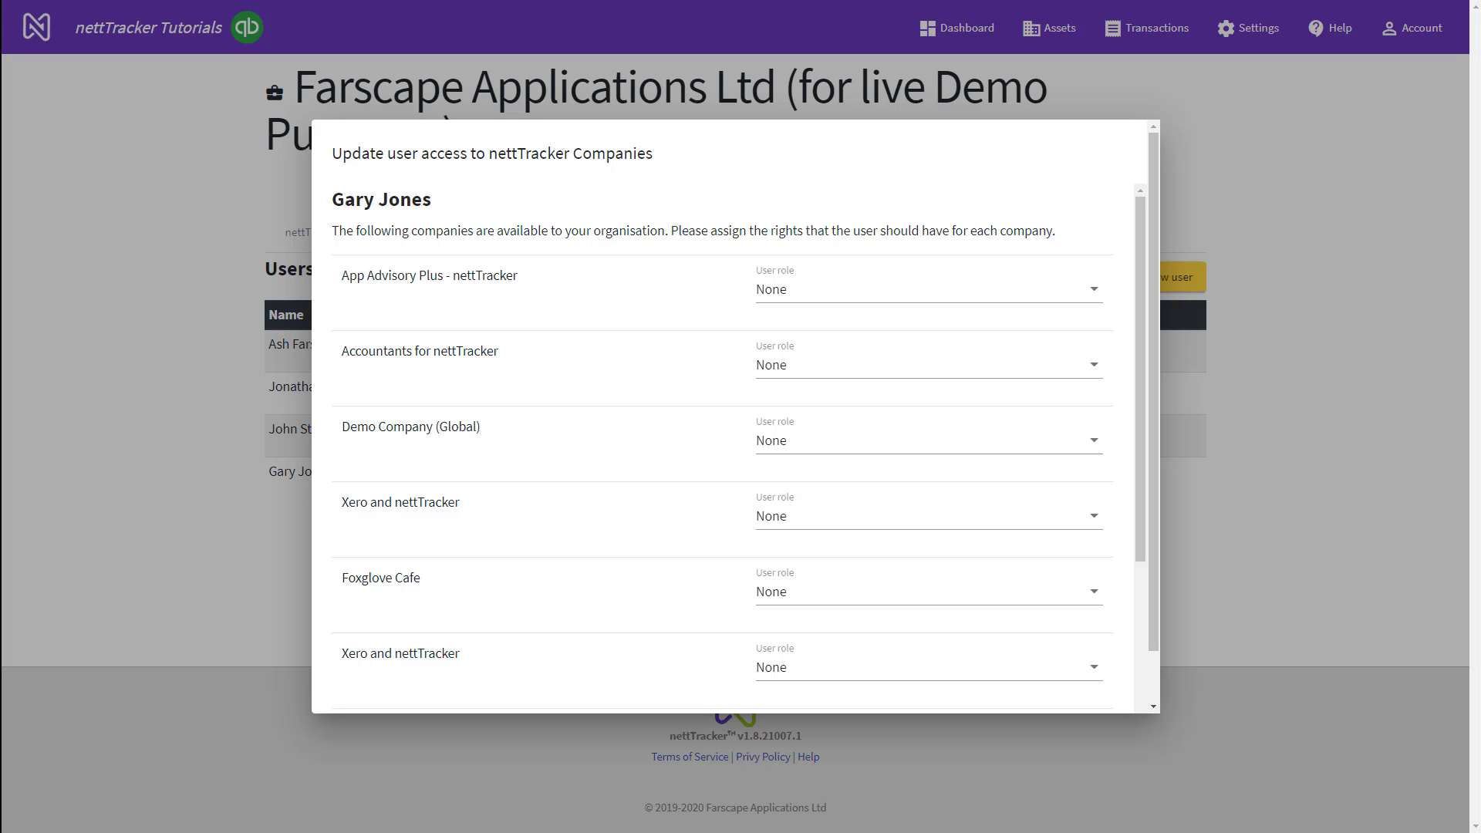
# Step: Give the new user the Standard role for App Advisory Plus - nettTracker and Accountants for nettTracker, and save the access rights
pyautogui.click(928, 289)
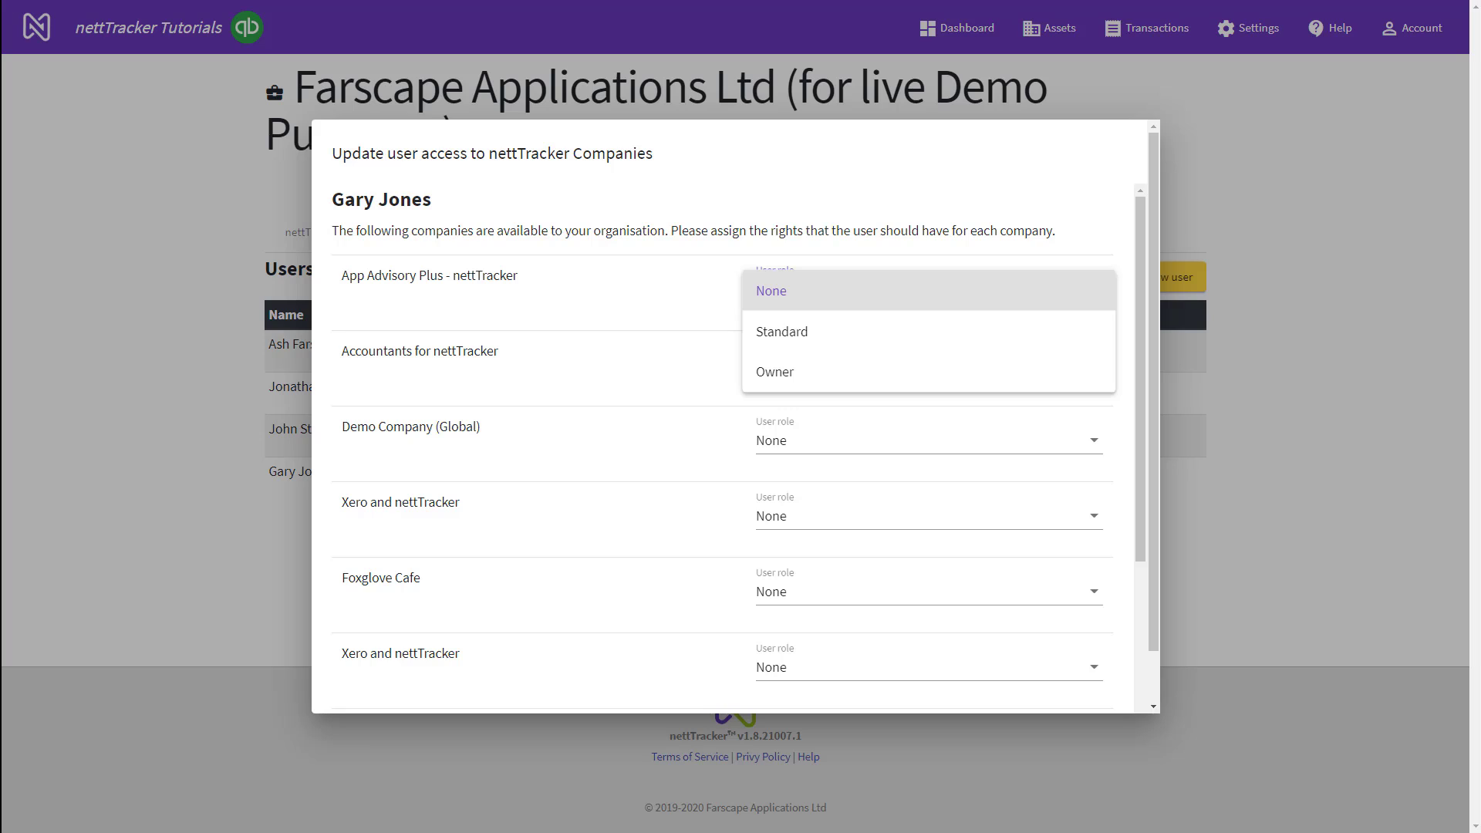
pyautogui.click(802, 332)
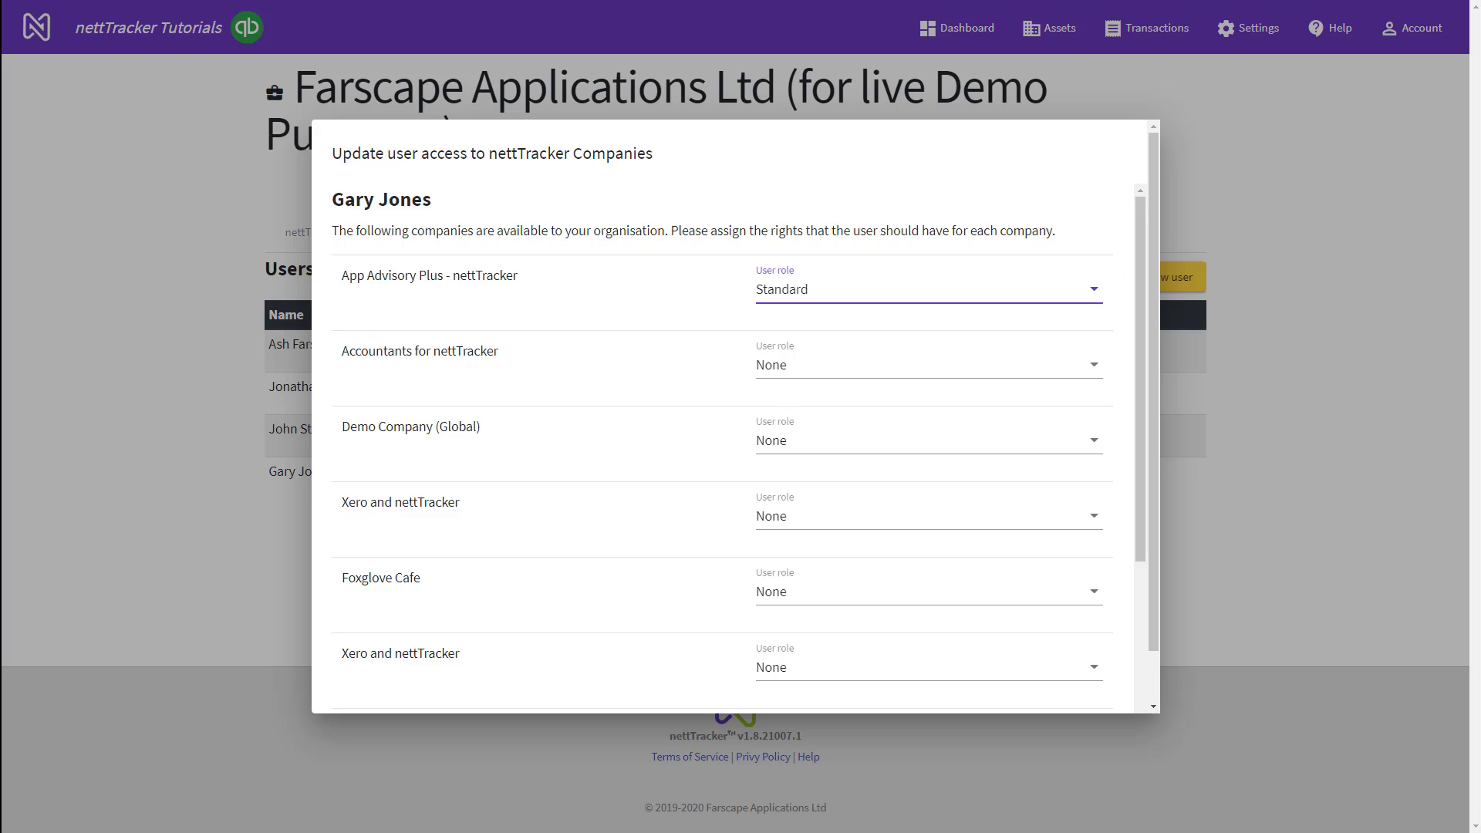
pyautogui.click(928, 364)
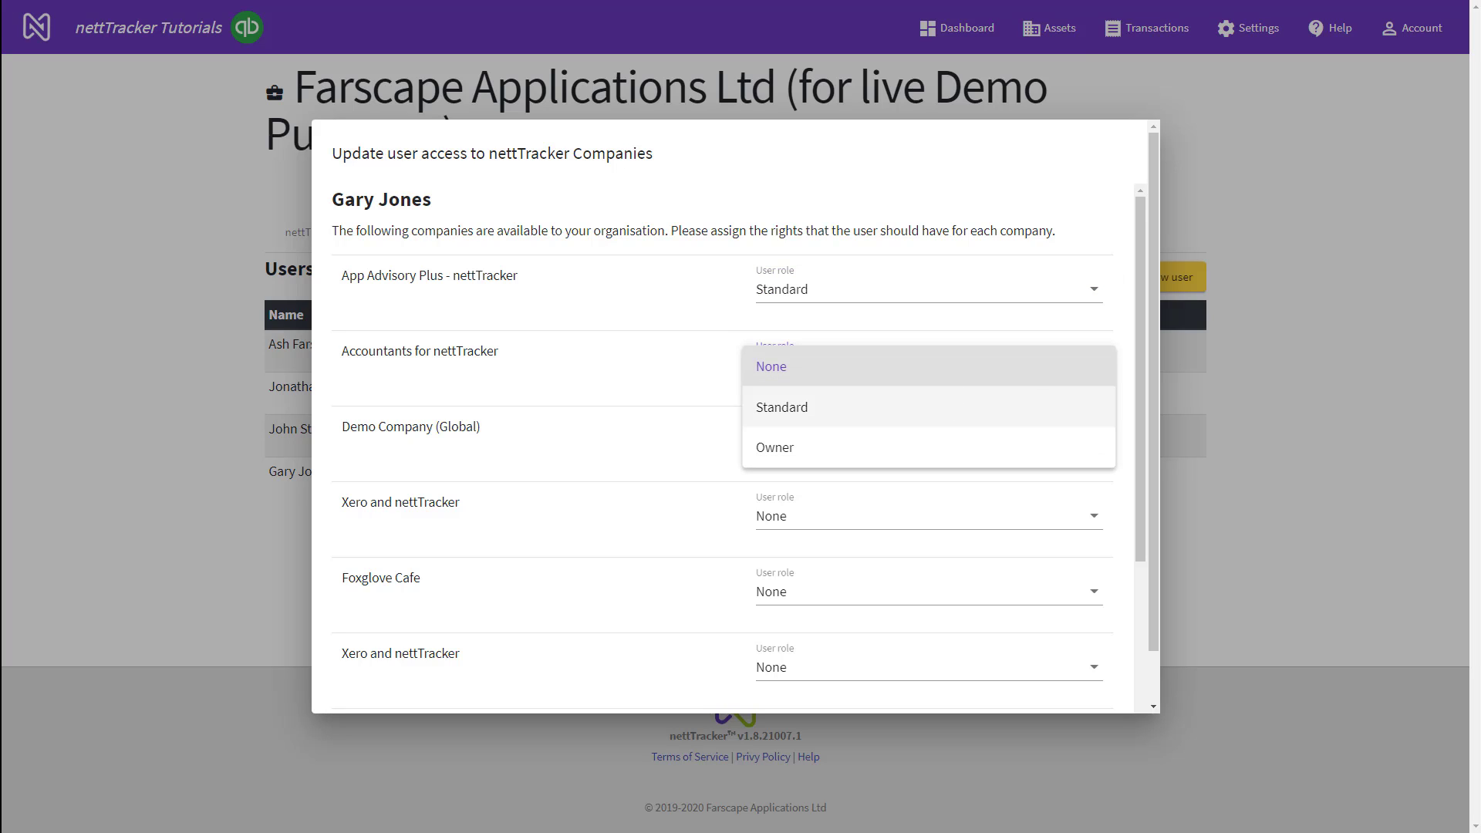
pyautogui.click(848, 406)
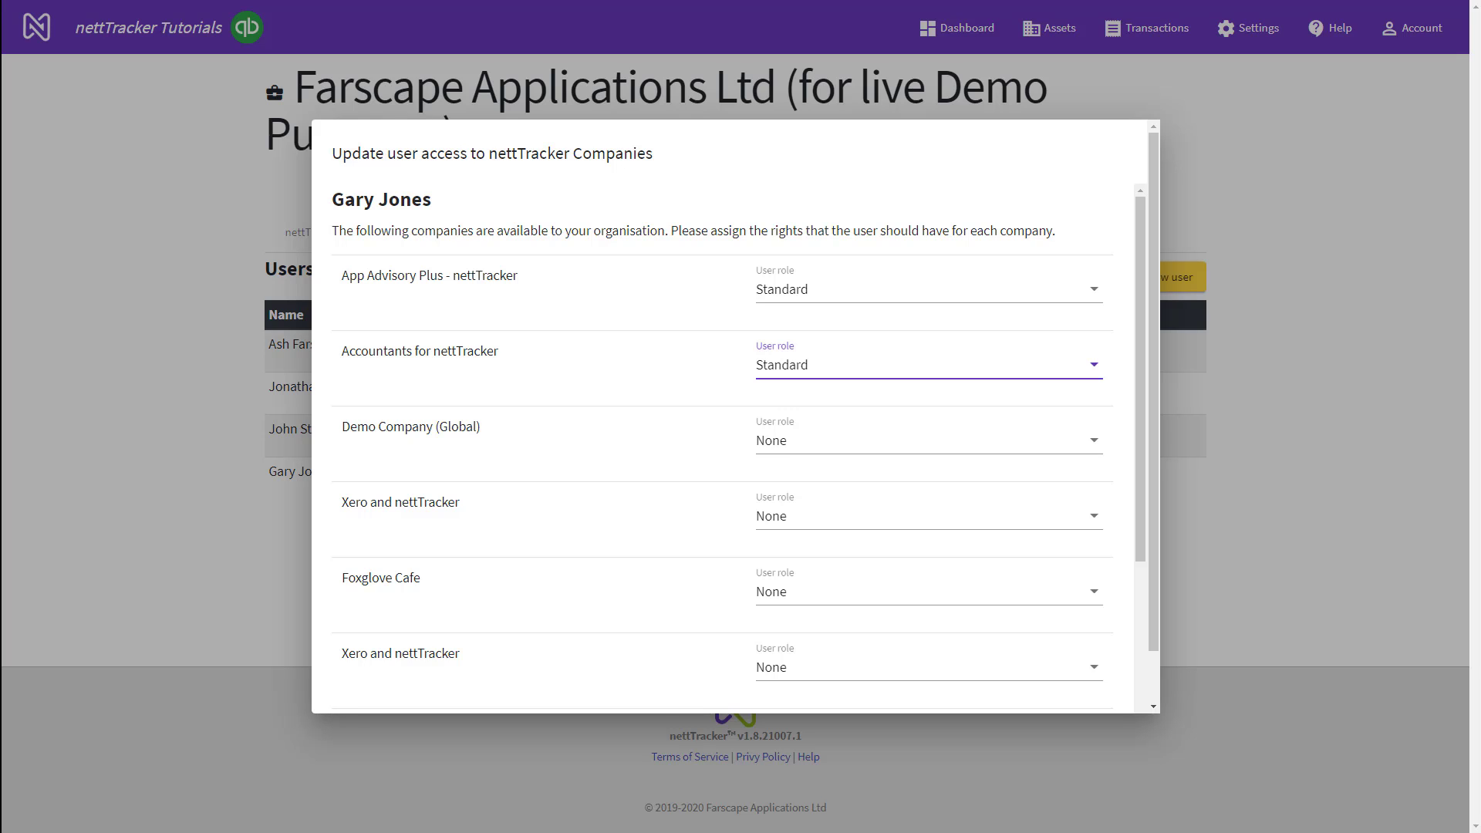
pyautogui.scroll(-4, 722, 455)
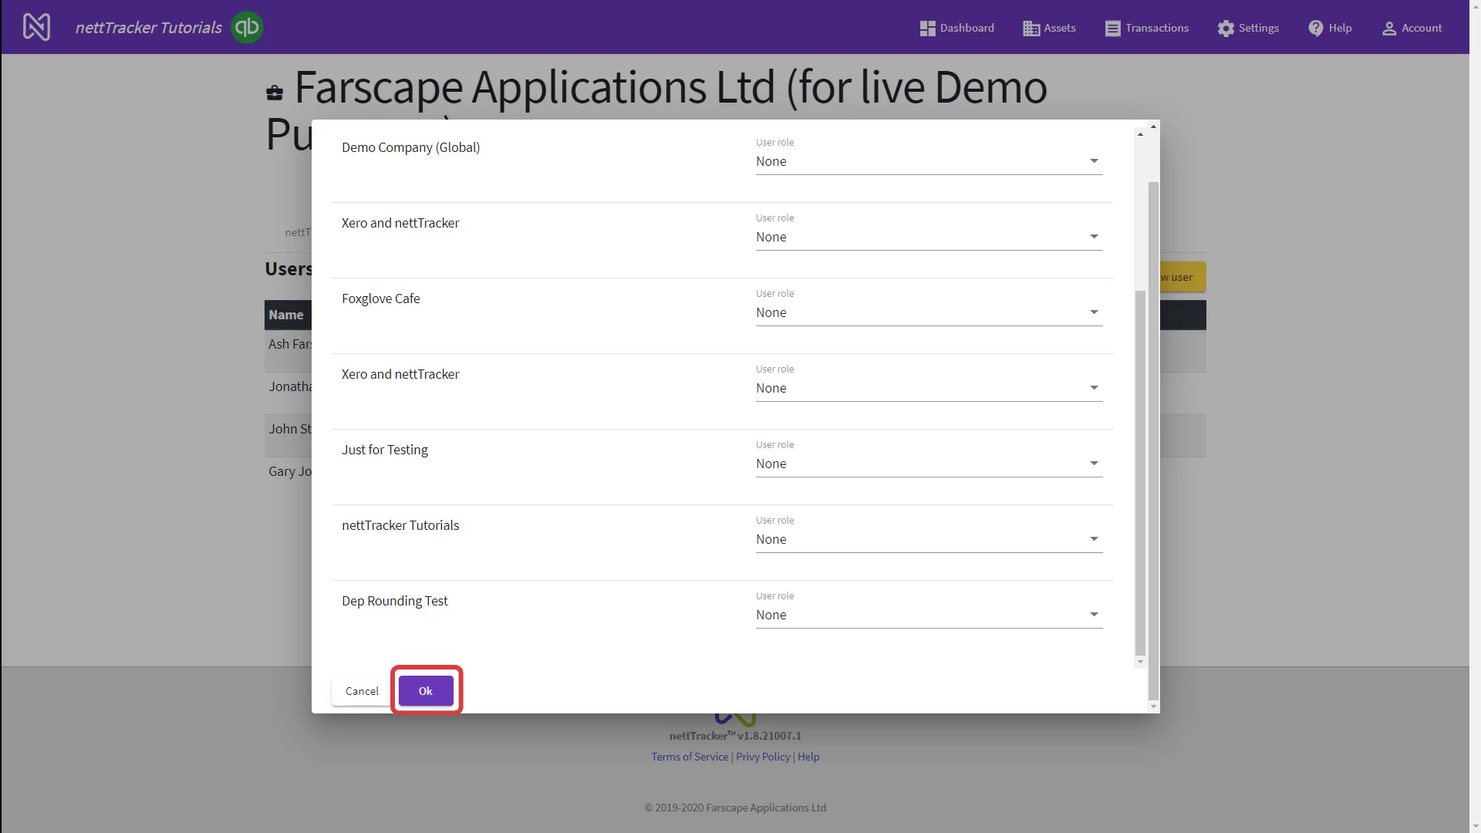
pyautogui.click(426, 691)
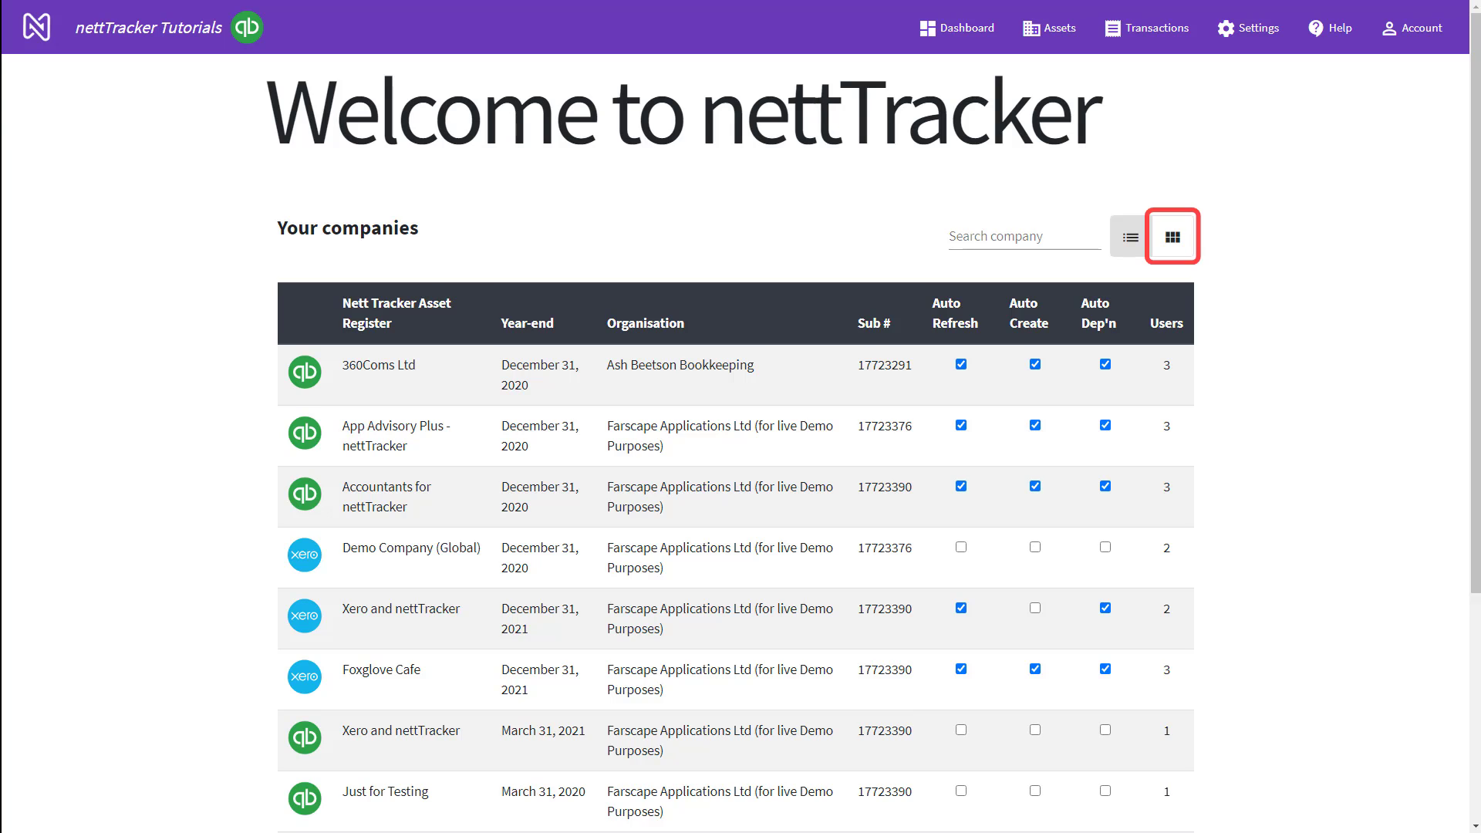
# Step: Show the companies as cards and search them for "netttracker tu"
pyautogui.click(1172, 236)
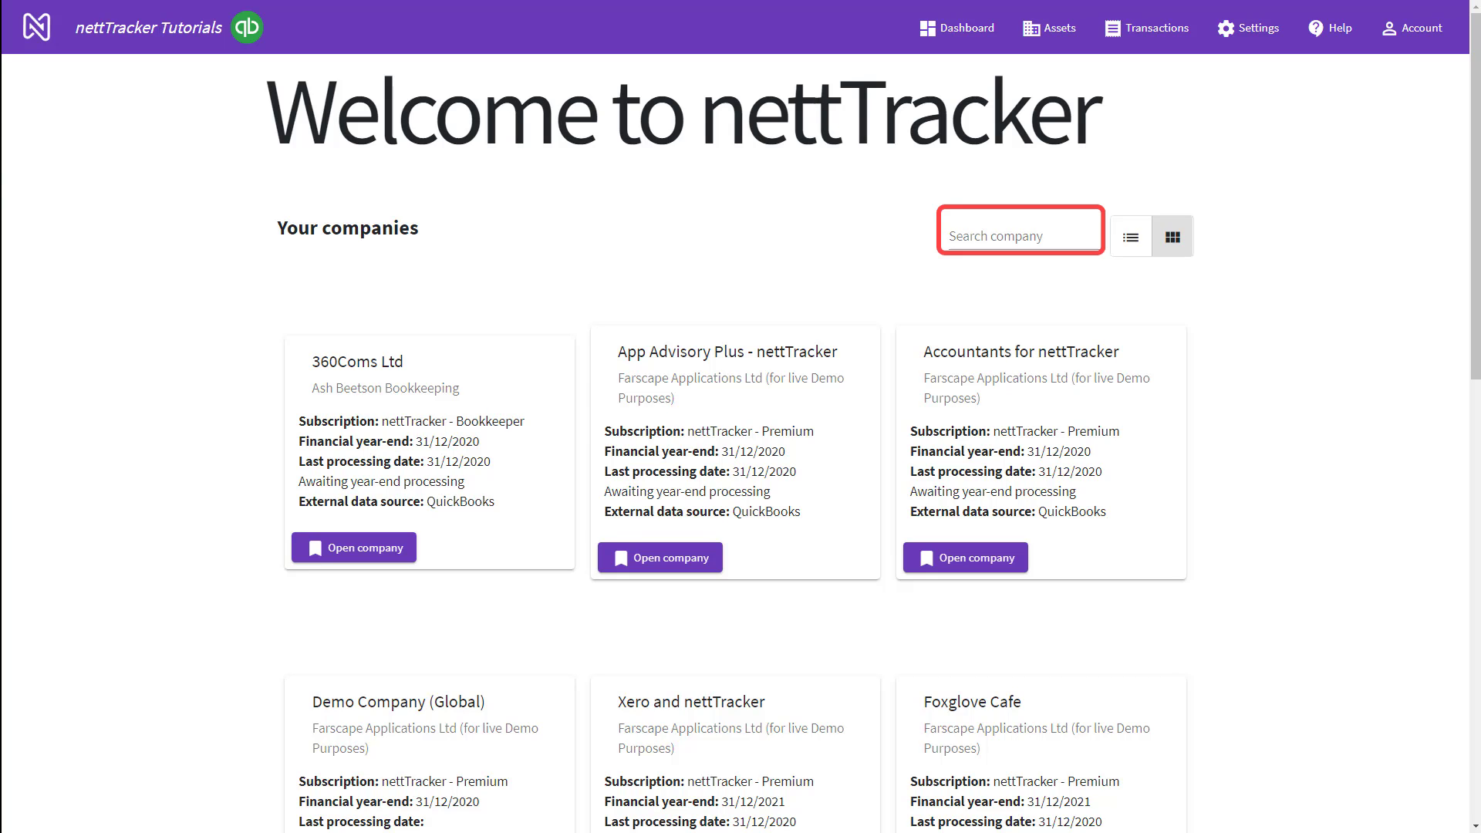
pyautogui.write('netttracker tu')
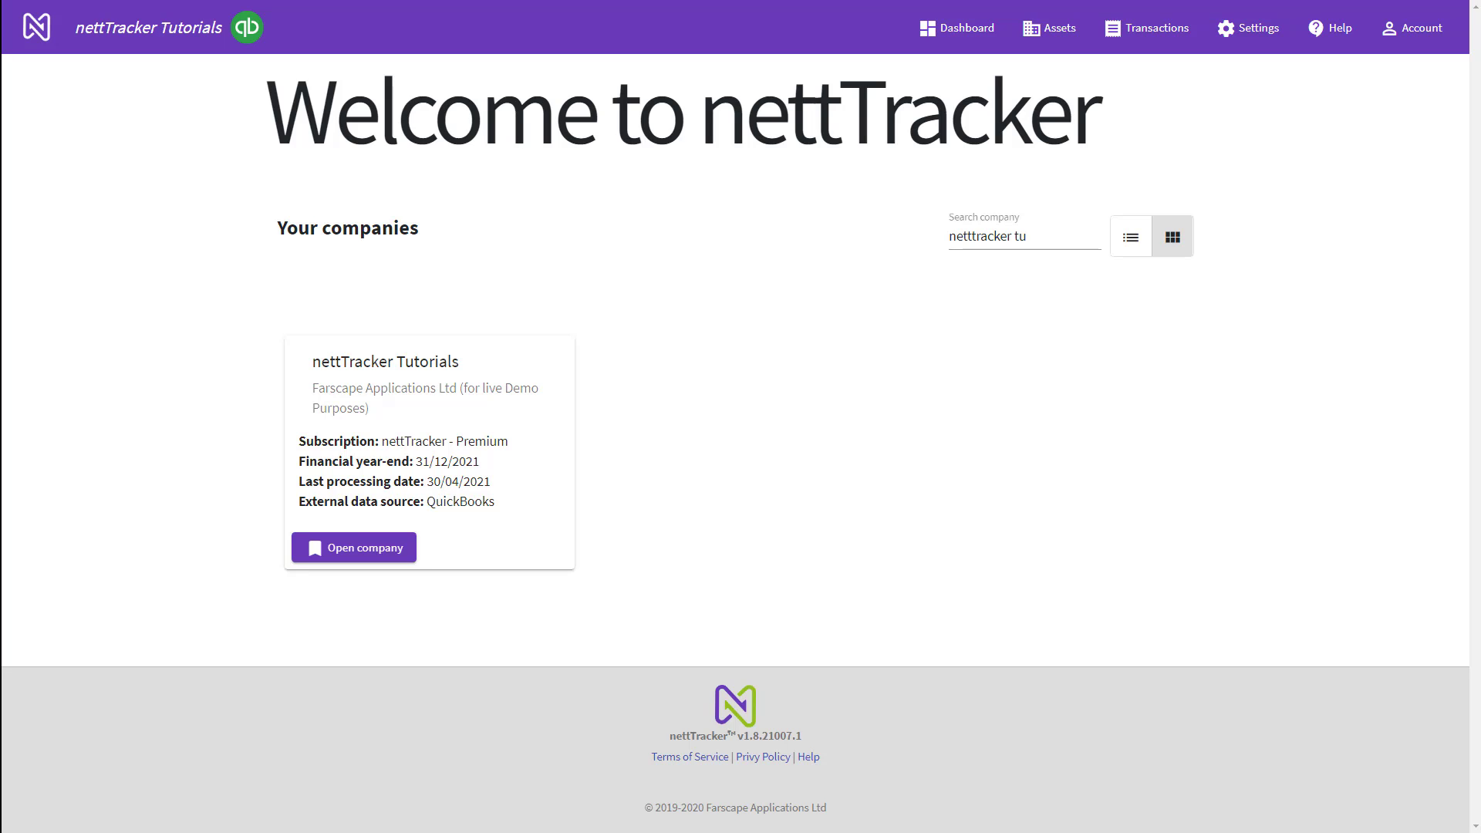
# Step: Start a new subscription for the Farscape Applications Ltd (for live Demo Purposes) organisation
pyautogui.click(1411, 28)
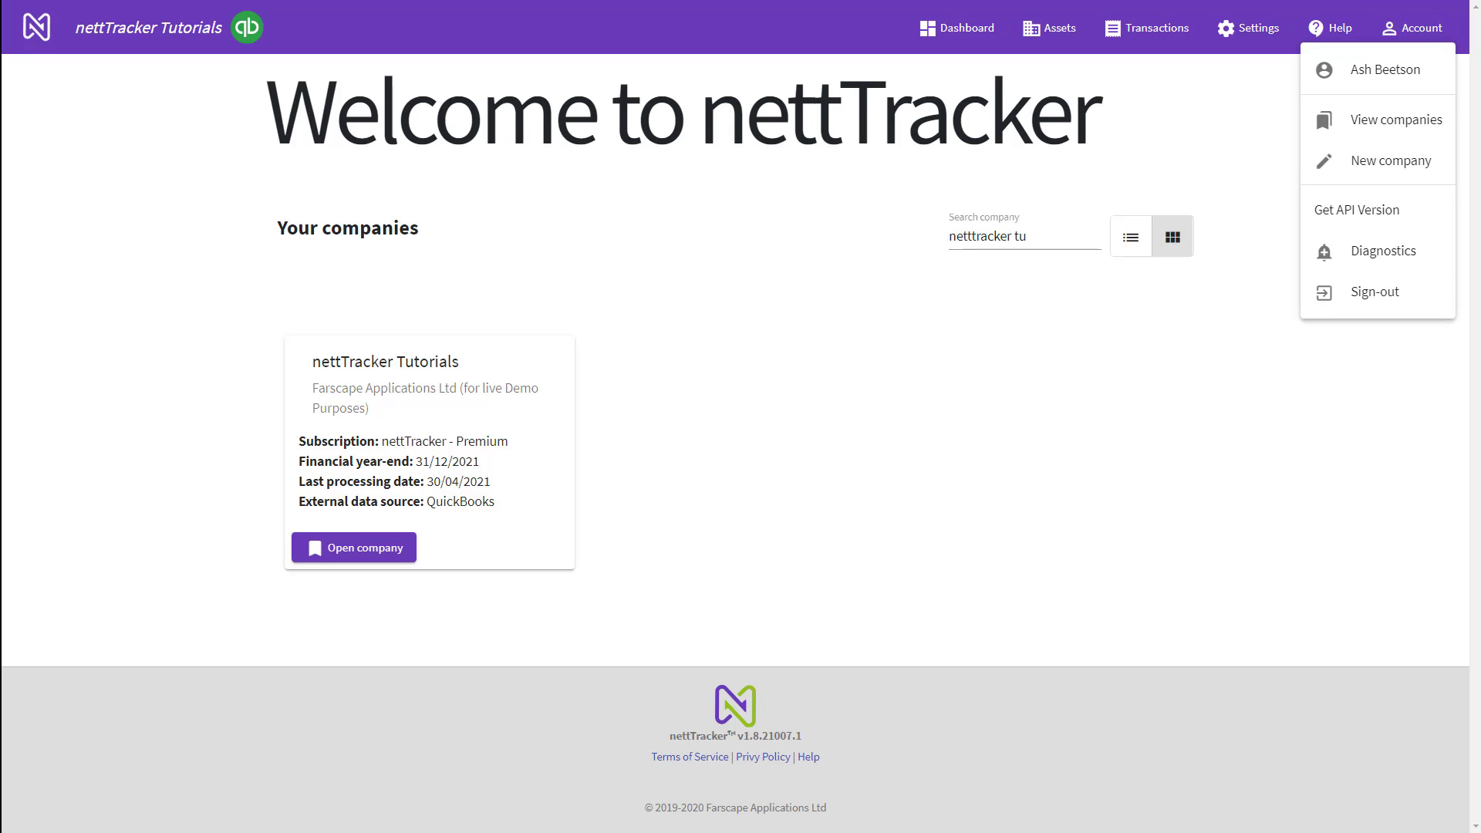
pyautogui.click(1380, 69)
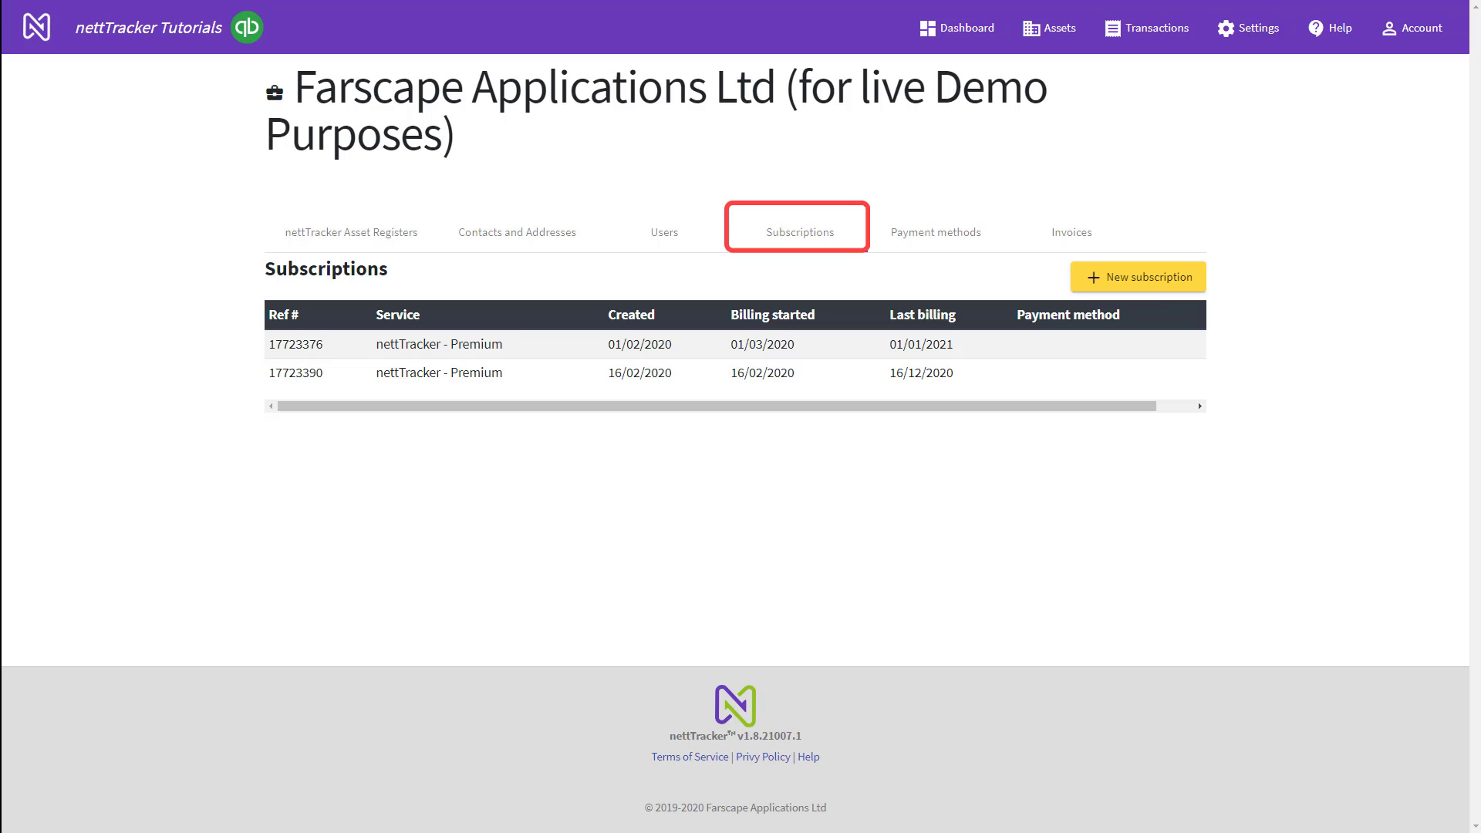
pyautogui.click(1138, 277)
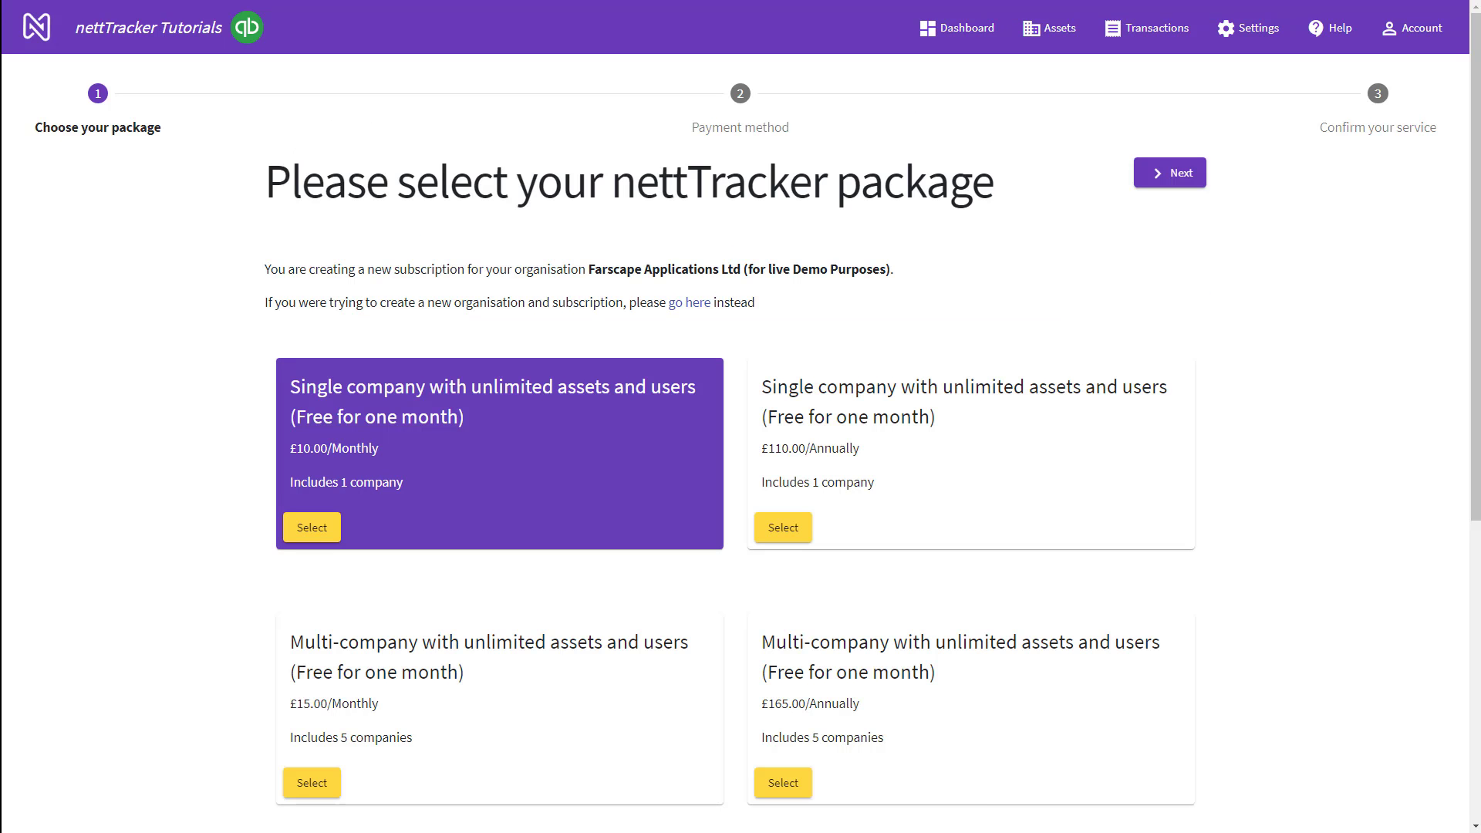